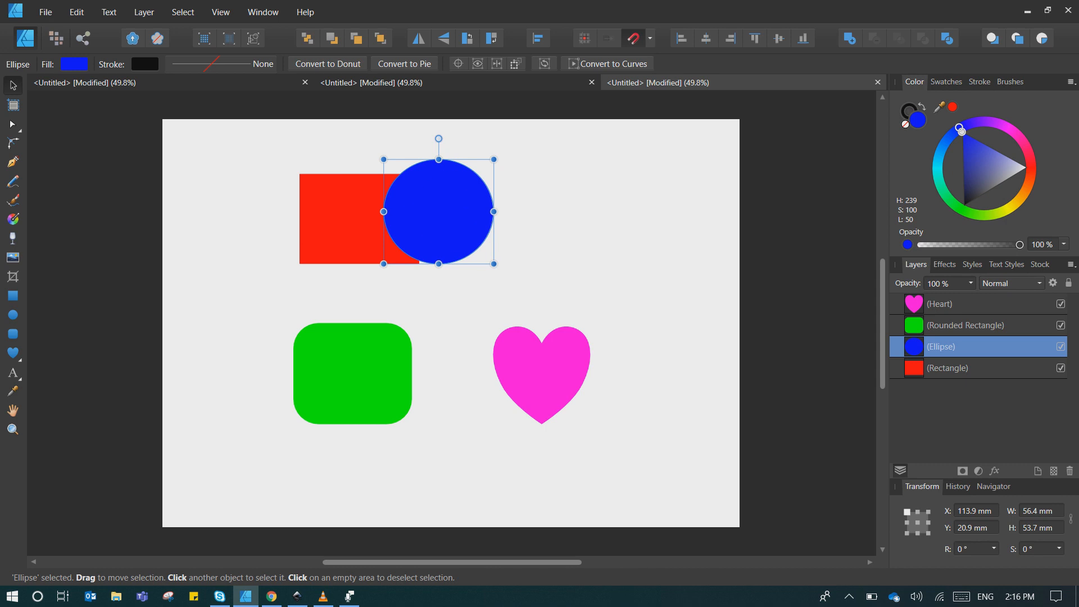
Step: Move the red rectangle to about X 75.2 mm, Y 24.7 mm, partly behind the blue circle, and clear the selection
{"action": "left_click_drag", "start_coordinate": [337, 220], "coordinate": [345, 211]}
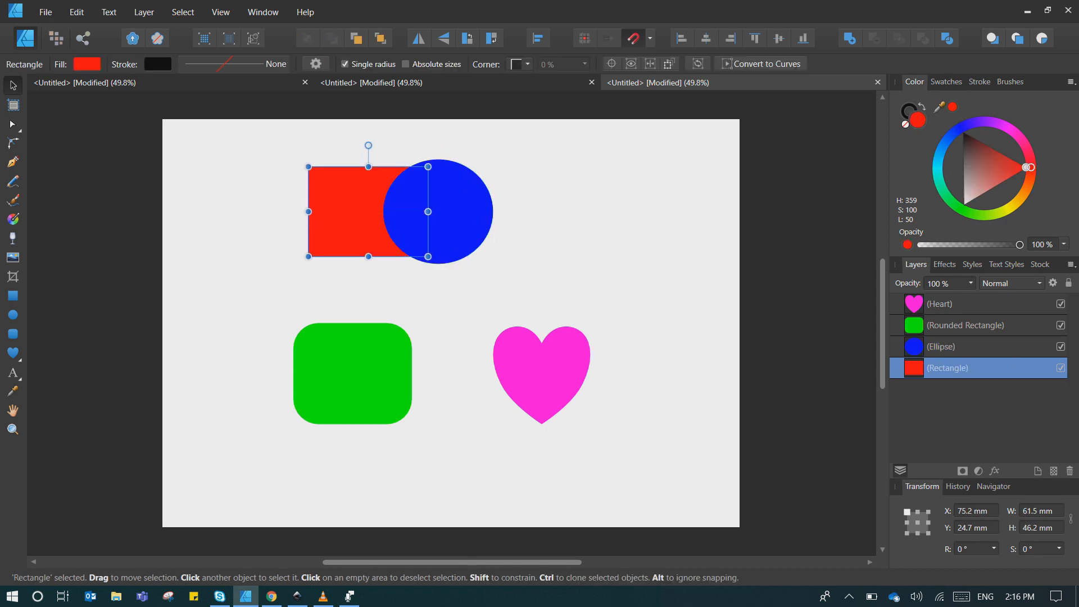
{"action": "key", "text": "ctrl+d"}
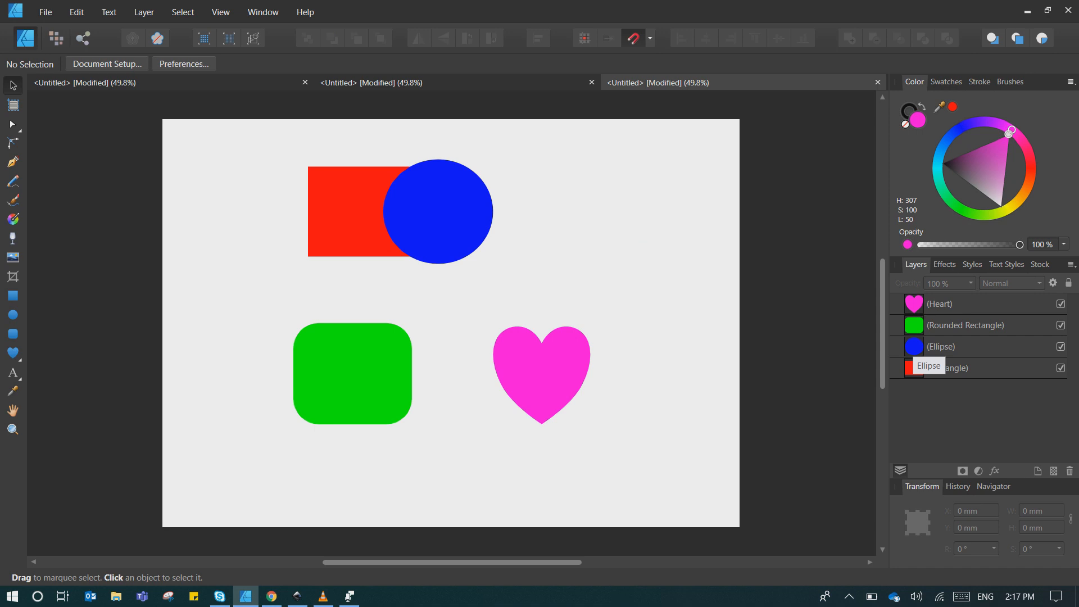
Step: Select the red rectangle and the blue circle, both individually and together
{"action": "left_click", "coordinate": [947, 368]}
{"action": "left_click", "coordinate": [449, 210]}
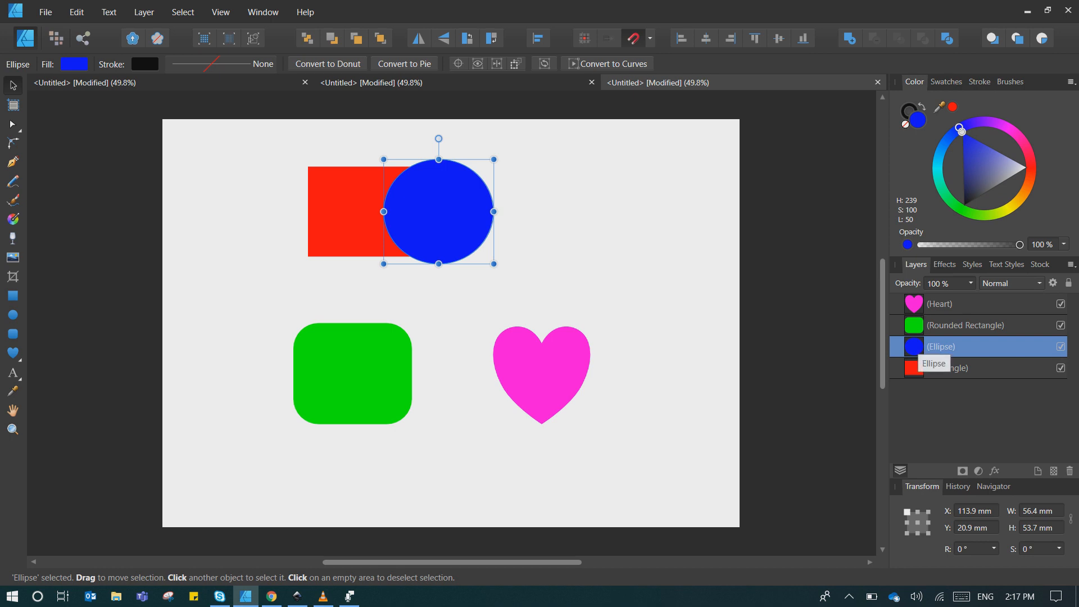
{"action": "left_click_drag", "start_coordinate": [278, 143], "coordinate": [595, 289]}
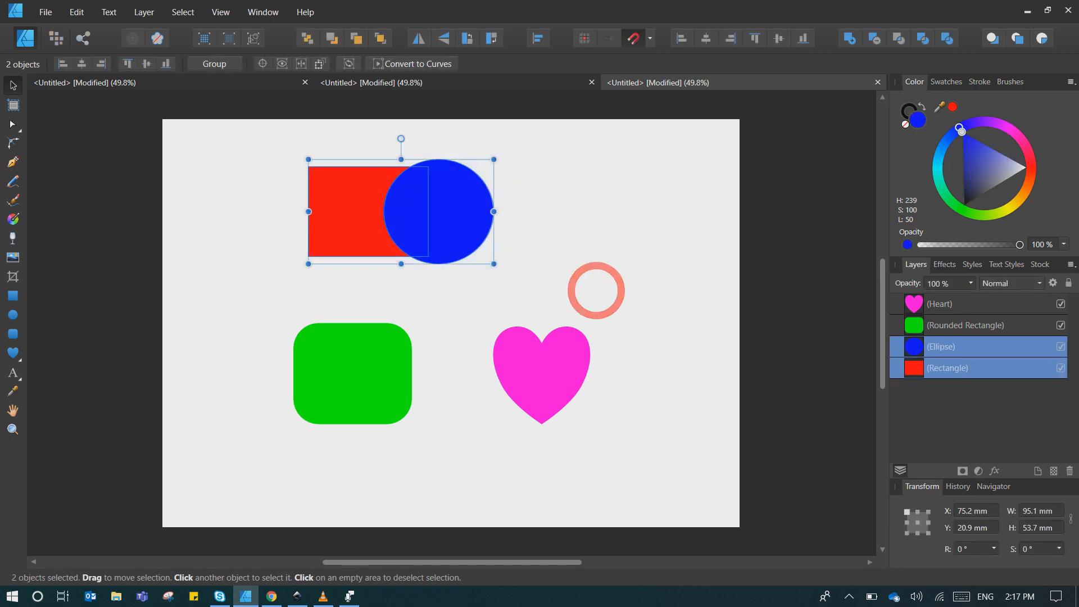
{"action": "left_click", "coordinate": [575, 242]}
{"action": "left_click", "coordinate": [459, 222]}
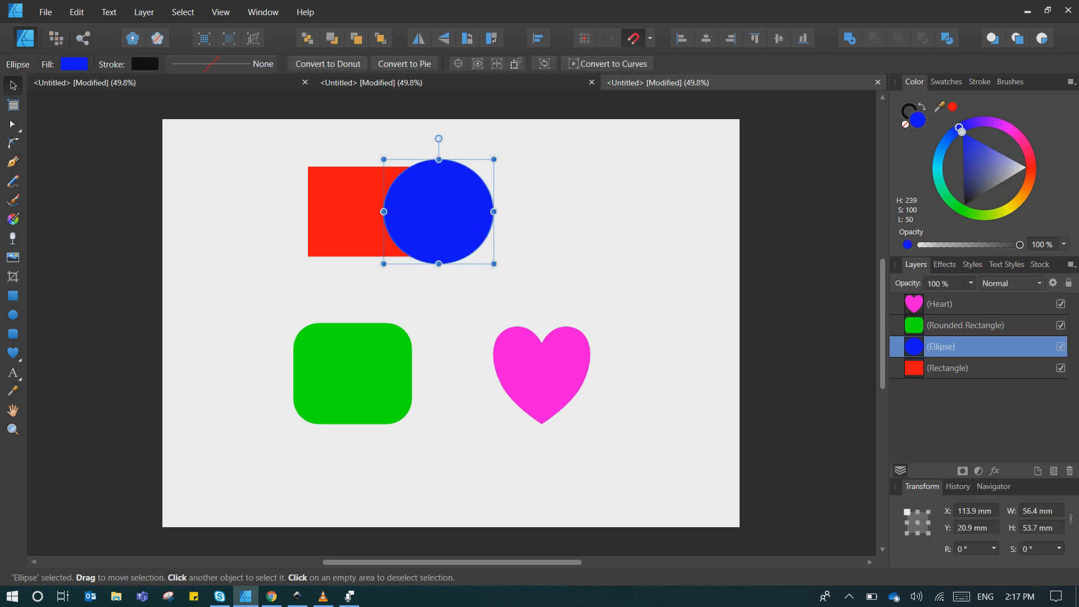
Step: Reorder the layers so the blue Ellipse sits beneath the red Rectangle
{"action": "left_click", "coordinate": [940, 346]}
{"action": "key", "text": "ctrl+z"}
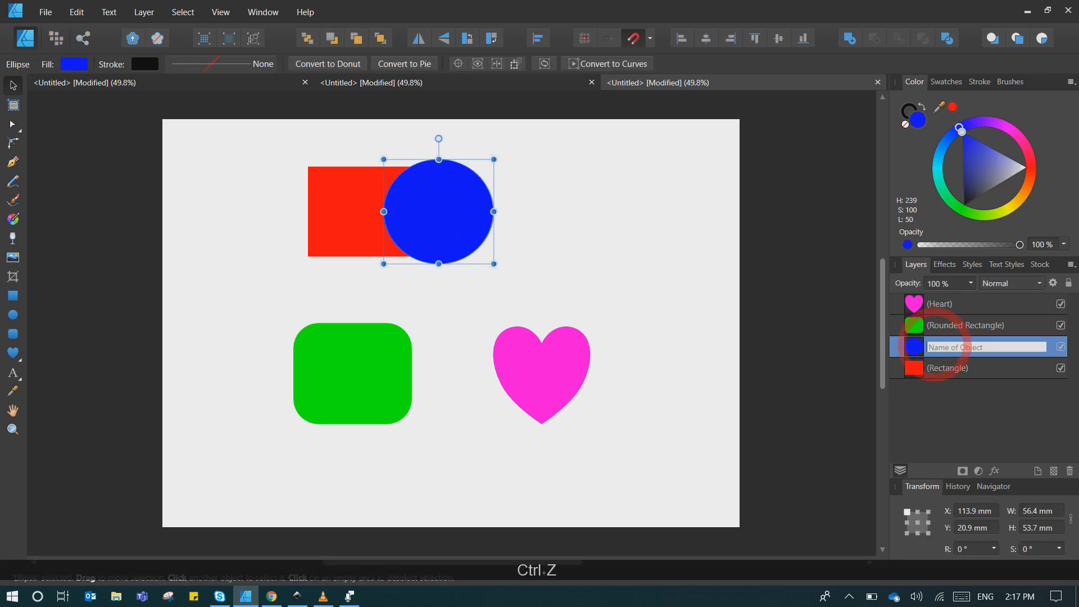
{"action": "left_click", "coordinate": [948, 408]}
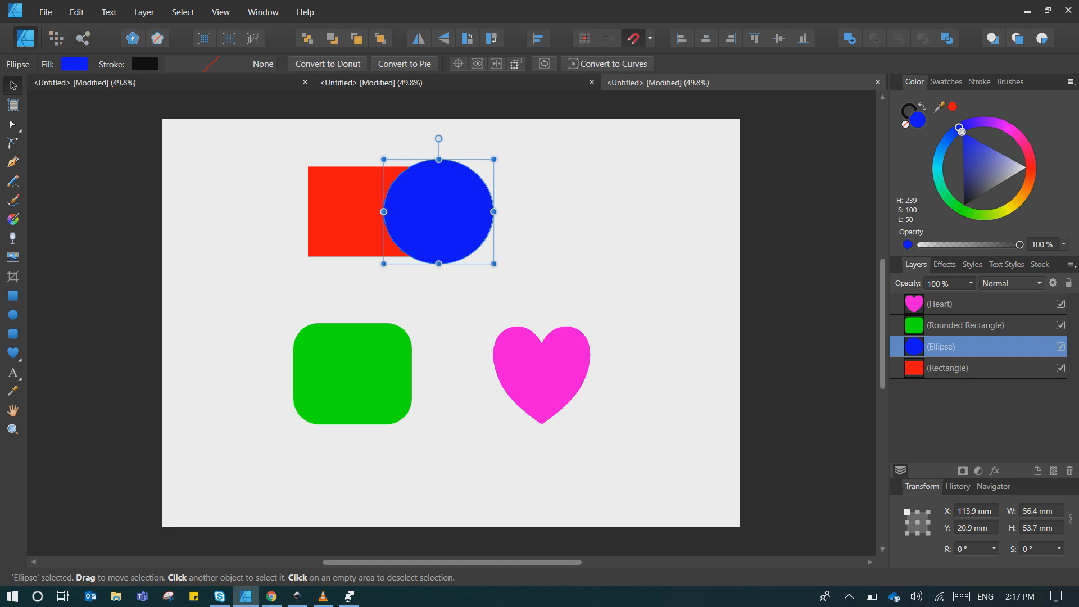
{"action": "left_click_drag", "start_coordinate": [941, 346], "coordinate": [917, 381]}
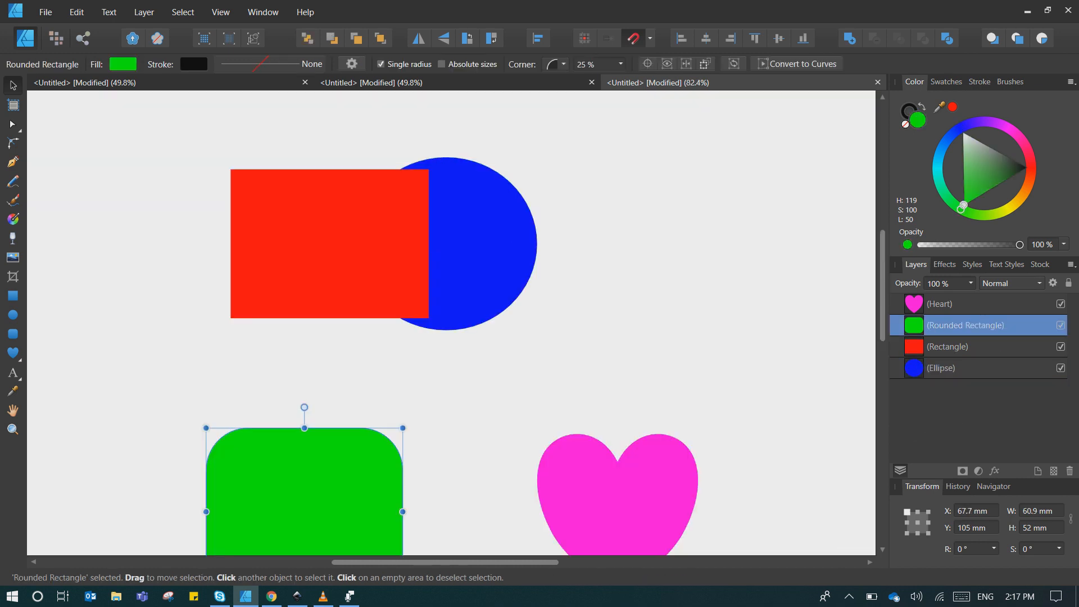
Step: Rename the Heart layer as "hati"
{"action": "left_click", "coordinate": [957, 303]}
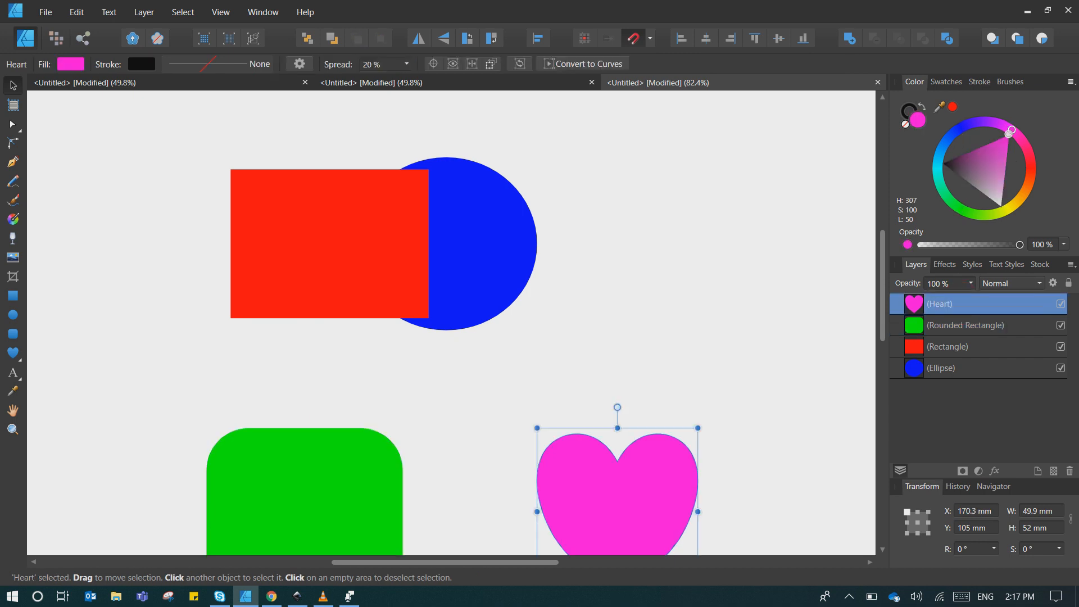
{"action": "double_click", "coordinate": [949, 303]}
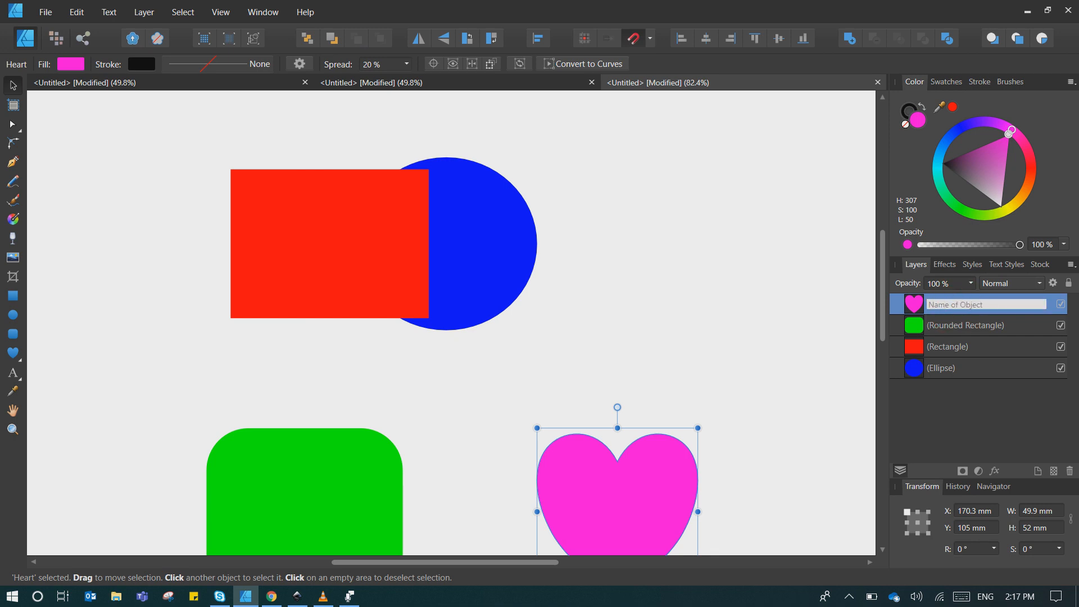
{"action": "type", "text": "ha"}
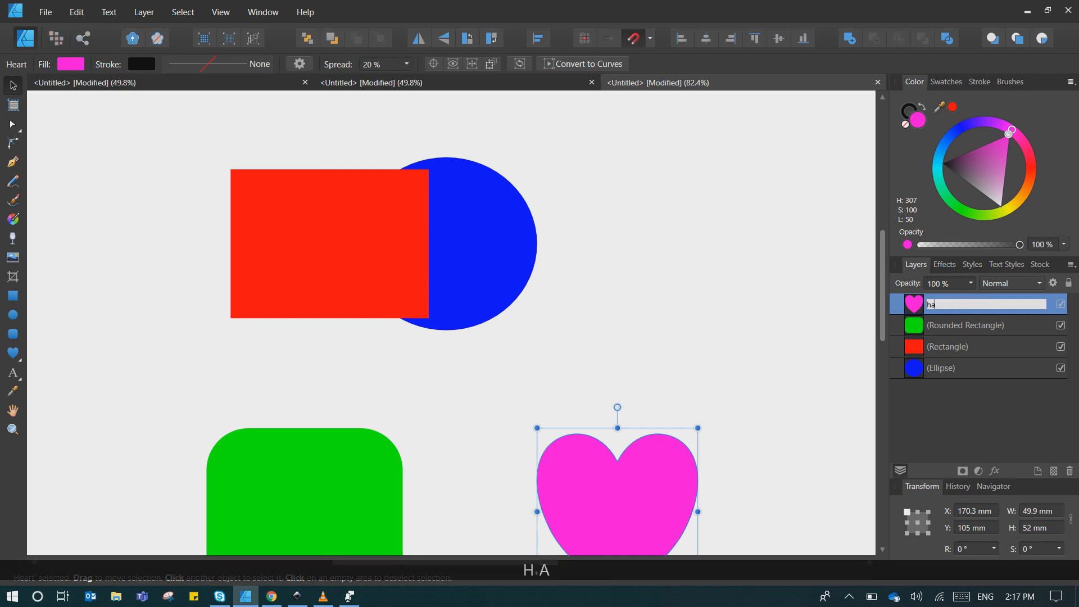
{"action": "type", "text": "ti"}
{"action": "key", "text": "Return"}
Step: Move the blue circle clear of the red rectangle and place the heart below it at about X 171.2 mm, Y 90 mm
{"action": "left_click_drag", "start_coordinate": [617, 500], "coordinate": [604, 385]}
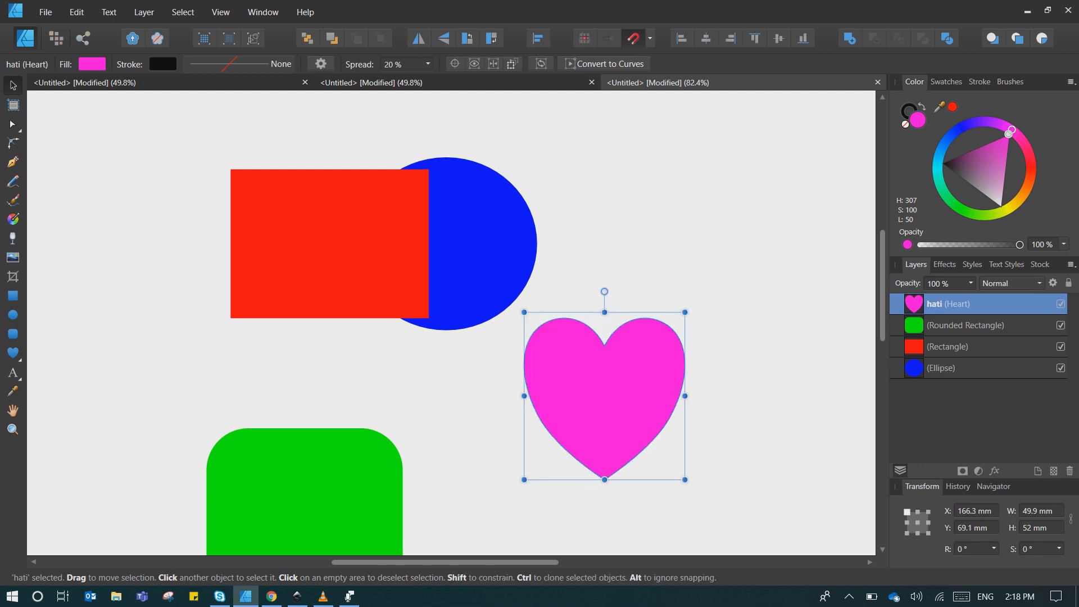
{"action": "left_click_drag", "start_coordinate": [496, 220], "coordinate": [590, 201]}
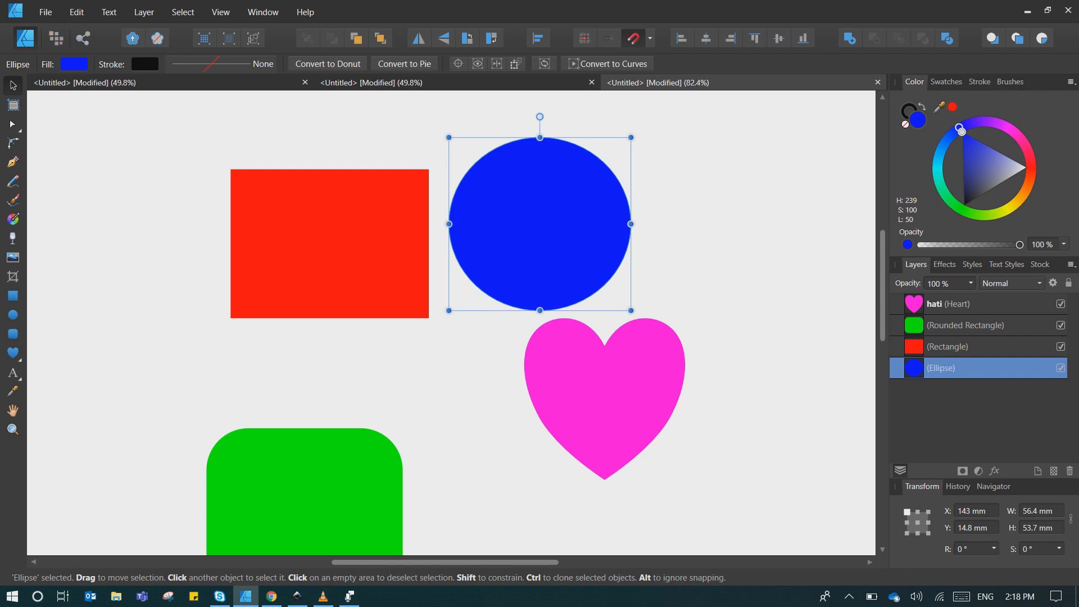
{"action": "left_click_drag", "start_coordinate": [604, 396], "coordinate": [620, 462]}
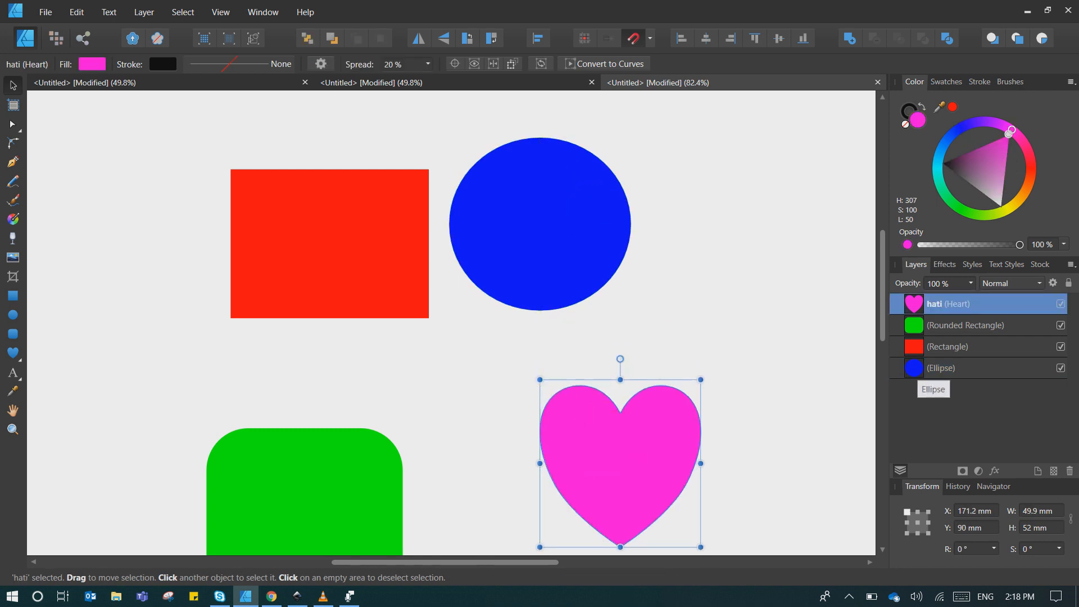
Step: Set the blue Ellipse layer's opacity to 75 %
{"action": "left_click", "coordinate": [938, 368]}
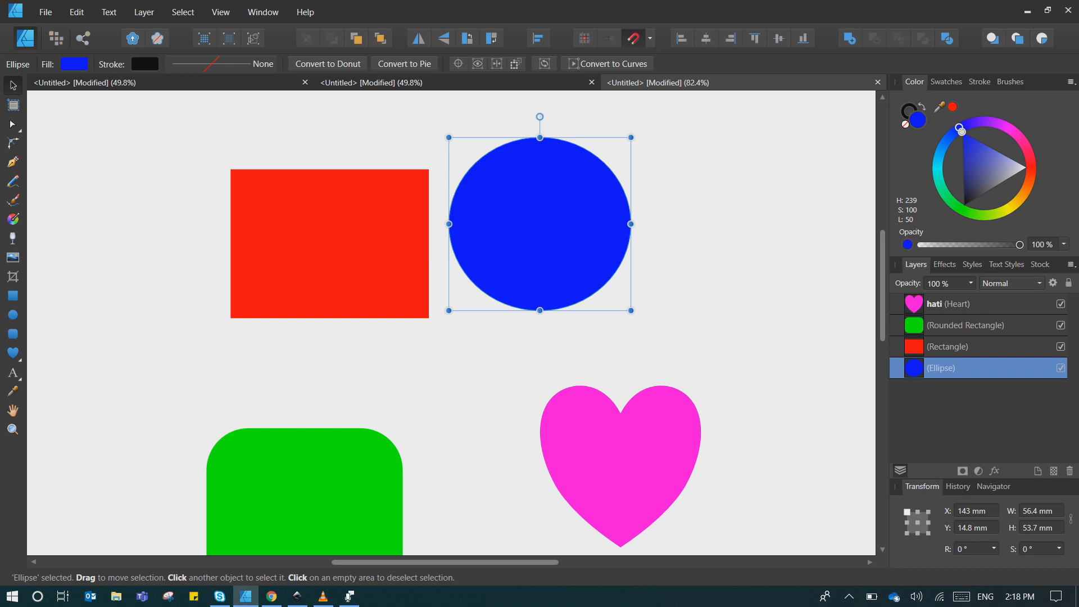
{"action": "left_click", "coordinate": [938, 284]}
{"action": "type", "text": "75"}
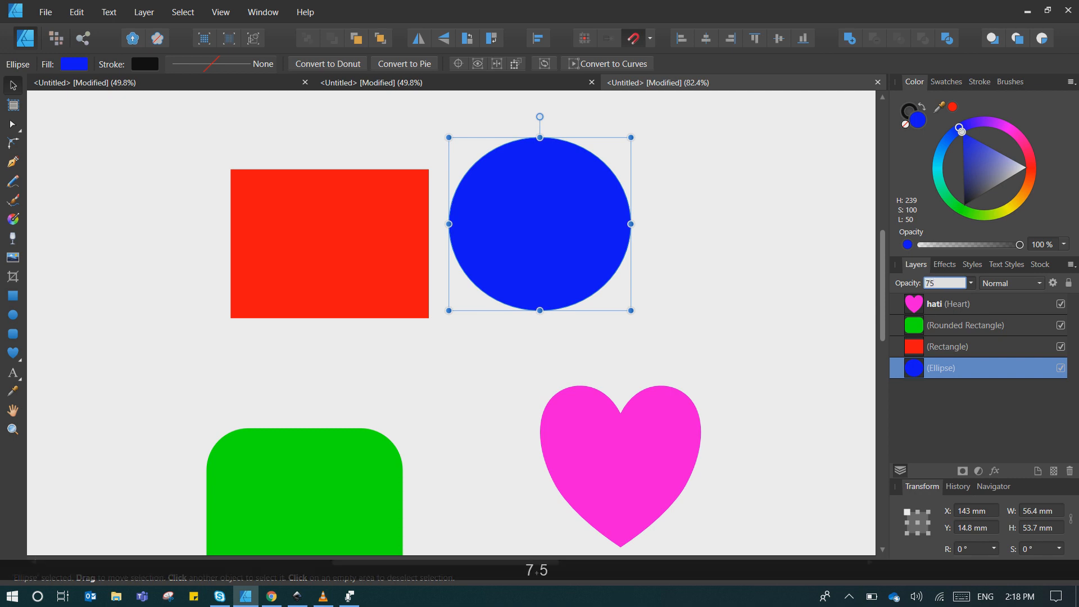
{"action": "key", "text": "Return"}
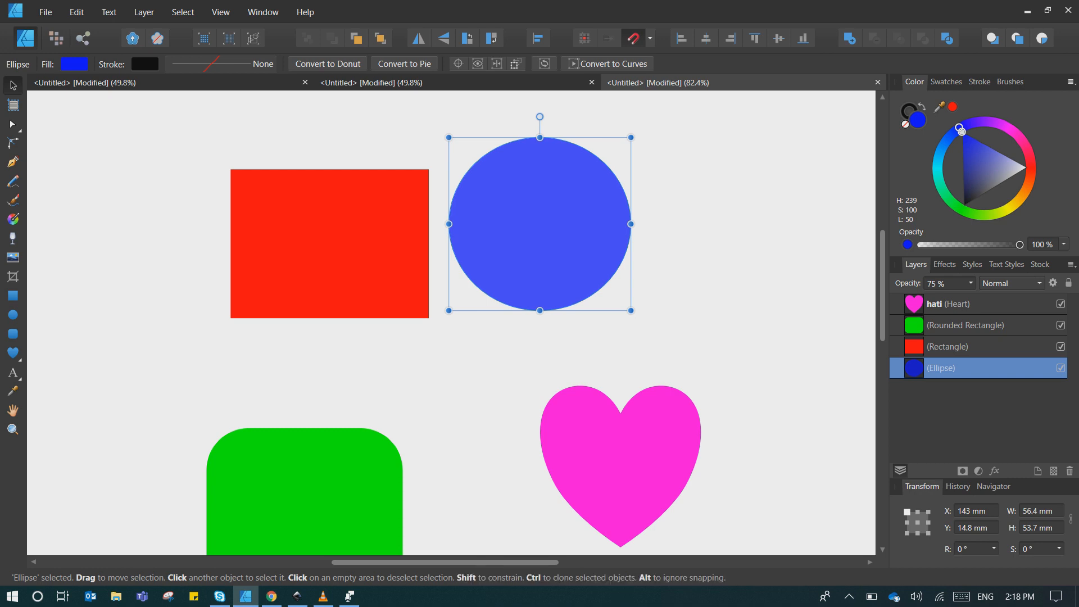
Step: Move the blue circle further away from the red rectangle and set its layer opacity to 100 %
{"action": "left_click_drag", "start_coordinate": [539, 224], "coordinate": [570, 243]}
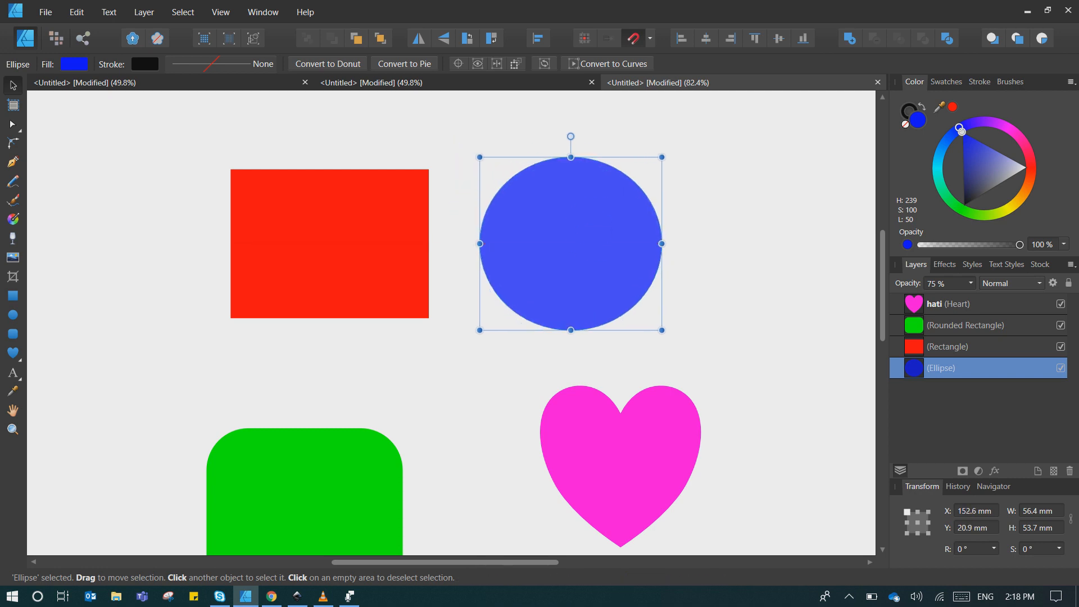
{"action": "left_click", "coordinate": [940, 283]}
{"action": "type", "text": "100"}
{"action": "key", "text": "Return"}
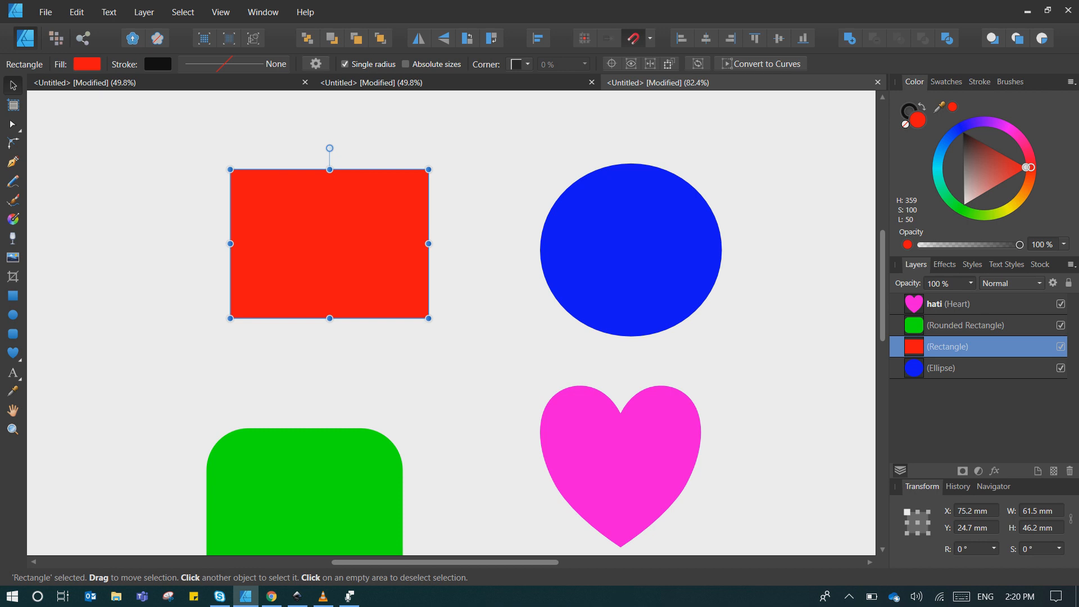
Step: Arrange the green rounded rectangle beneath the red rectangle and the heart beneath the blue circle, with their outer edges lined up
{"action": "left_click_drag", "start_coordinate": [304, 493], "coordinate": [330, 433]}
{"action": "left_click_drag", "start_coordinate": [656, 442], "coordinate": [677, 441]}
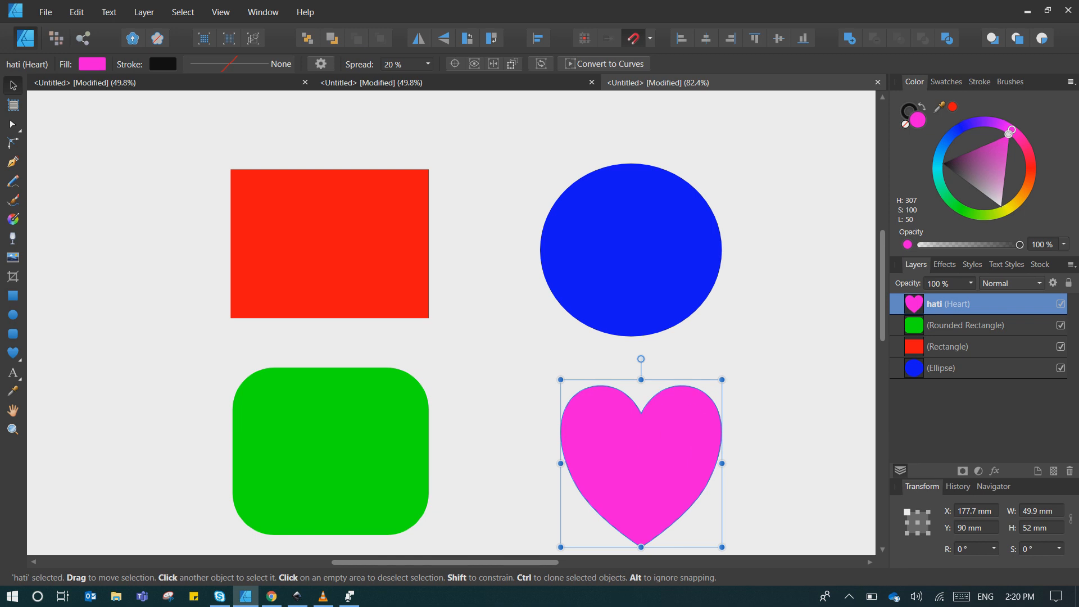
{"action": "key", "text": "ctrl+d"}
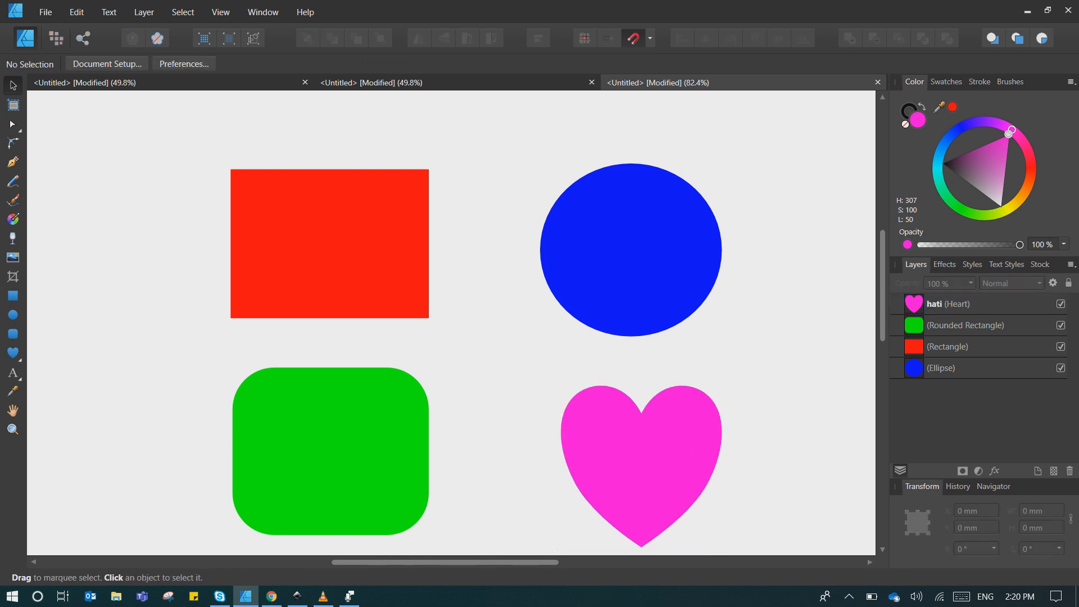
Step: Try opacities of 40 % and 80 % on the red rectangle
{"action": "left_click", "coordinate": [329, 243]}
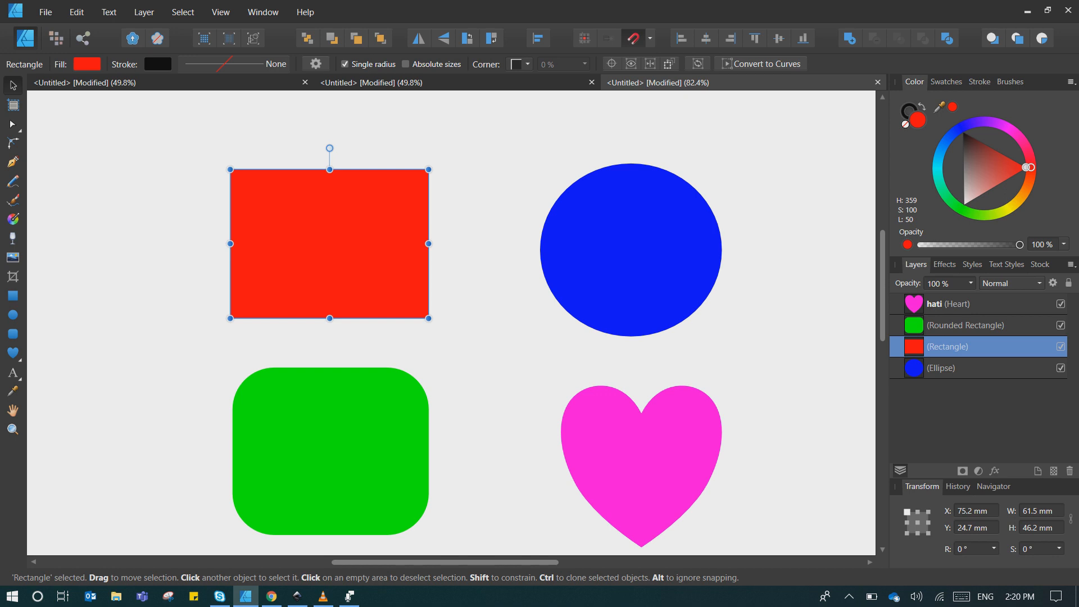
{"action": "key", "text": "4"}
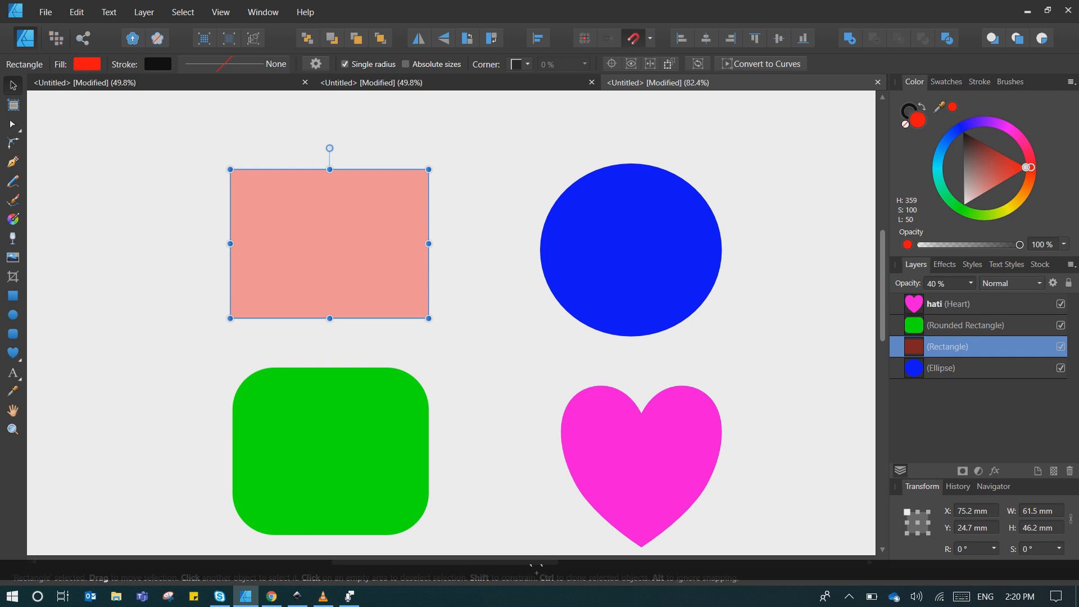
{"action": "left_click", "coordinate": [337, 229]}
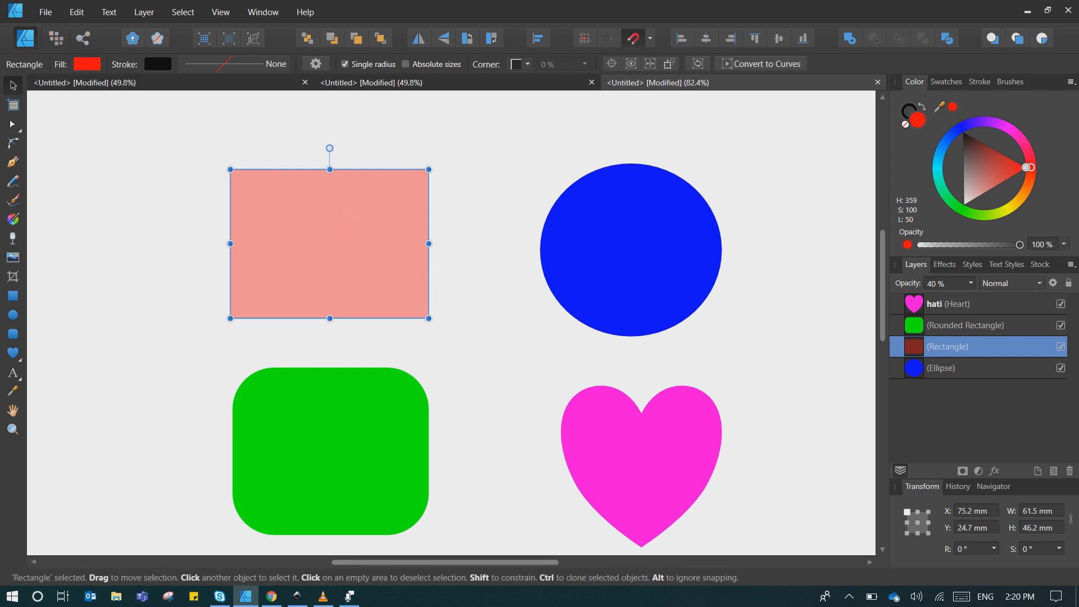
{"action": "key", "text": "8"}
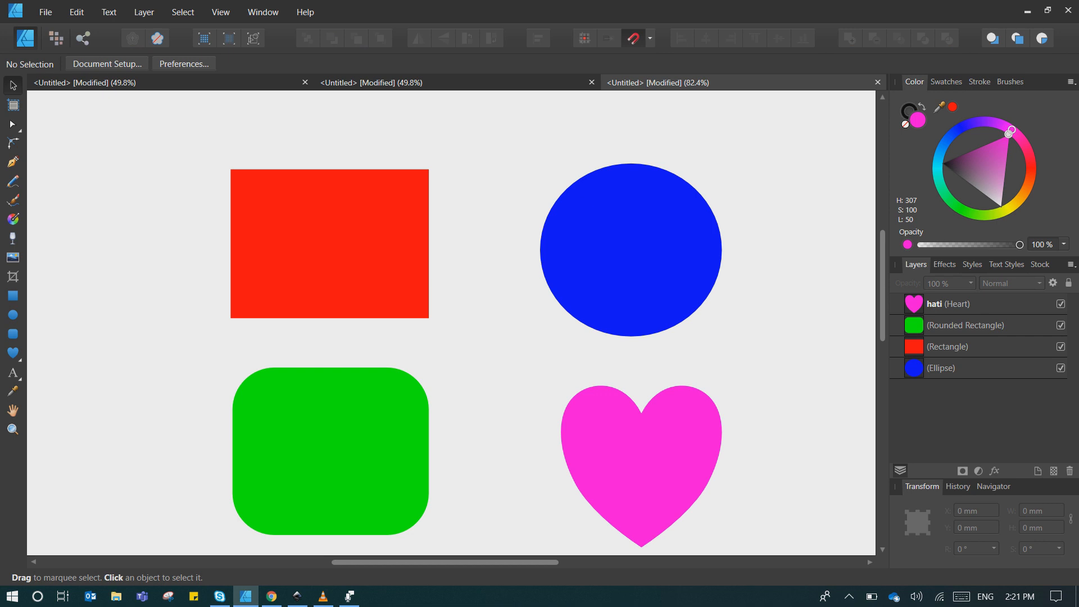
Step: Copy and paste the blue circle, placing the copy on the opposite side of the red rectangle
{"action": "left_click", "coordinate": [949, 368]}
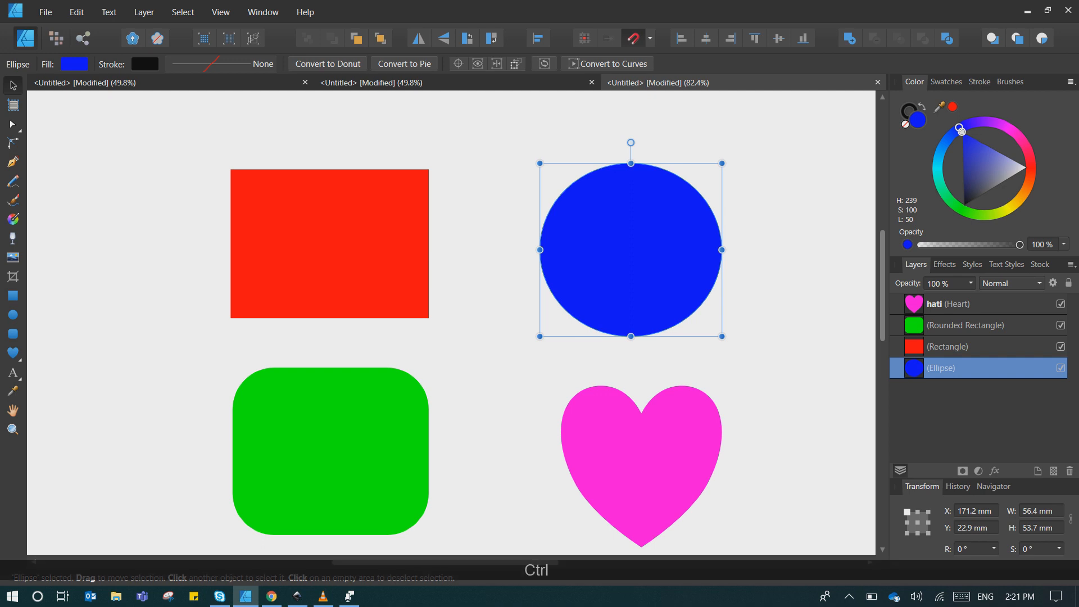
{"action": "key", "text": "ctrl+c"}
{"action": "key", "text": "ctrl+v"}
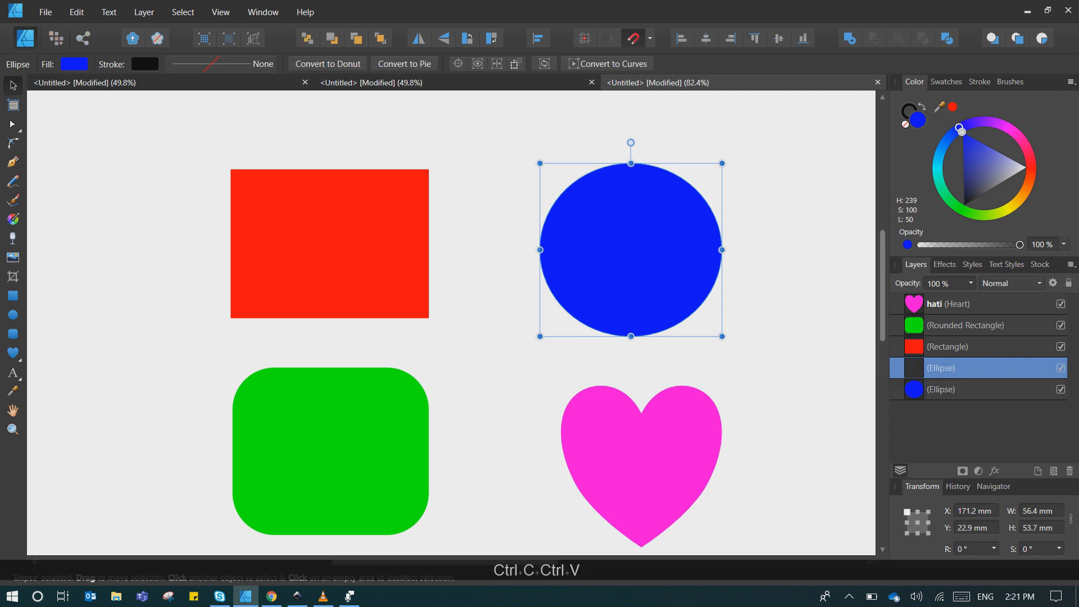
{"action": "left_click_drag", "start_coordinate": [631, 250], "coordinate": [139, 243]}
Step: Shift the red rectangle horizontally to about X 92.1 mm between the two circles and select the original circle
{"action": "left_click_drag", "start_coordinate": [329, 244], "coordinate": [384, 244]}
{"action": "left_click", "coordinate": [663, 259]}
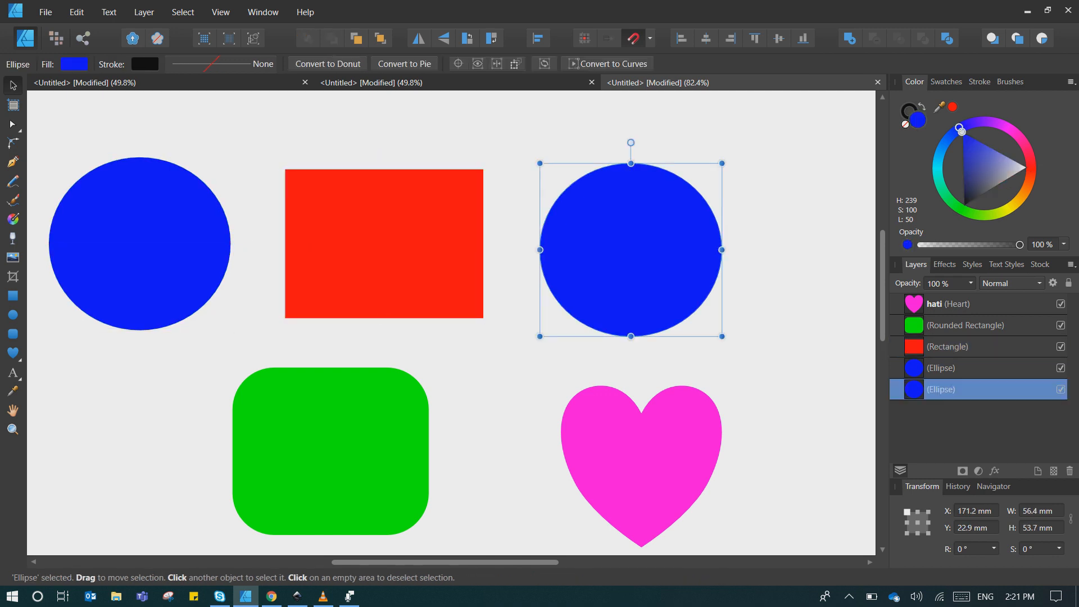
{"action": "left_click", "coordinate": [807, 341]}
{"action": "left_click", "coordinate": [679, 260]}
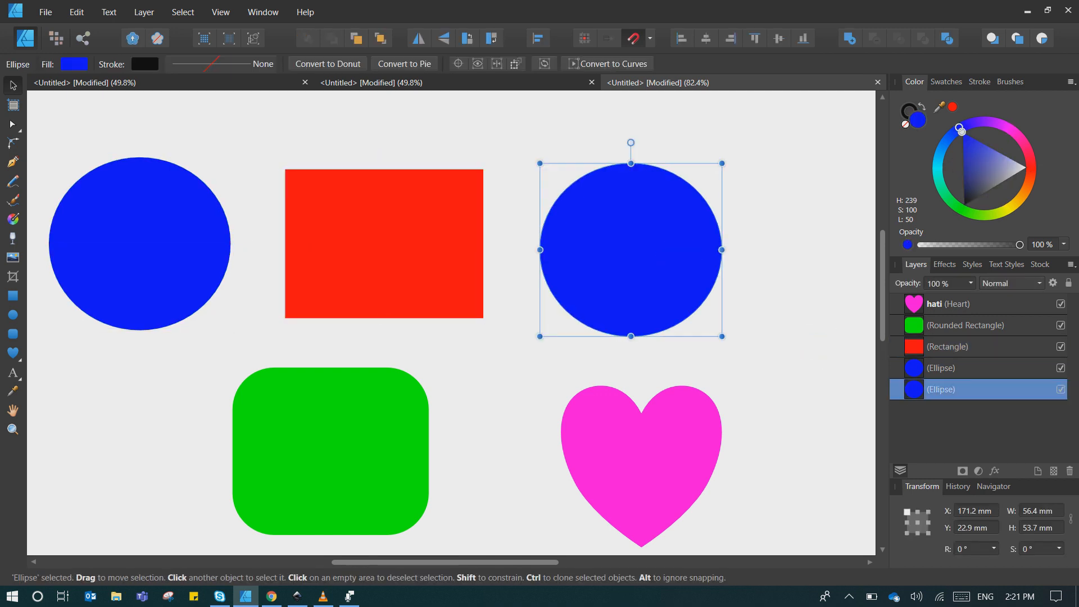
Step: Duplicate the red rectangle to about X 10 mm, Y 86.2 mm, and move the green rounded rectangle to about X 99.1 mm, Y 83.3 mm
{"action": "left_click", "coordinate": [921, 347]}
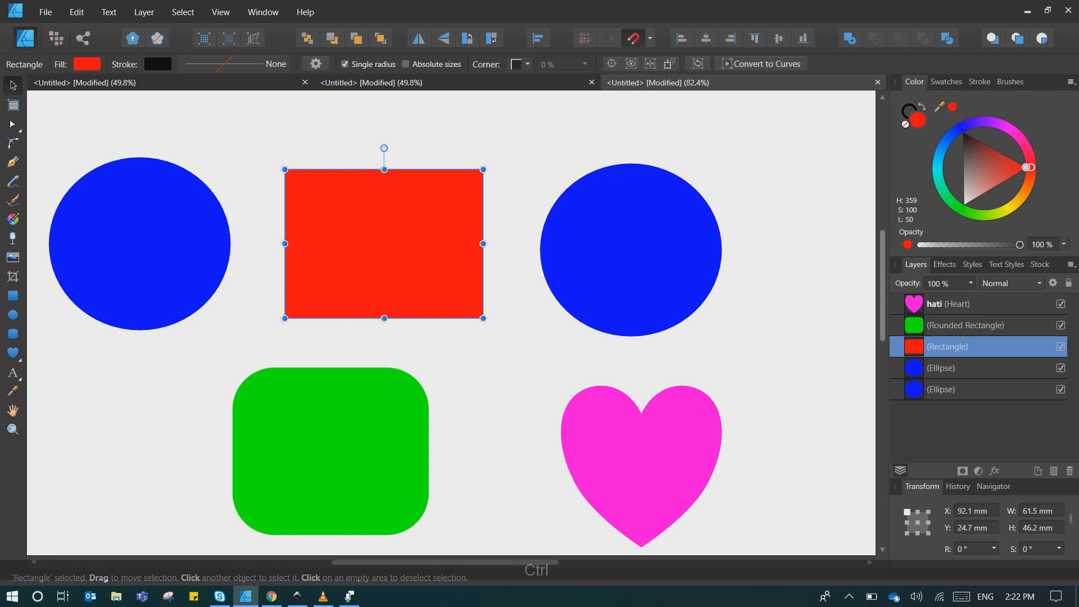
{"action": "key", "text": "ctrl+j"}
{"action": "left_click_drag", "start_coordinate": [384, 243], "coordinate": [123, 442]}
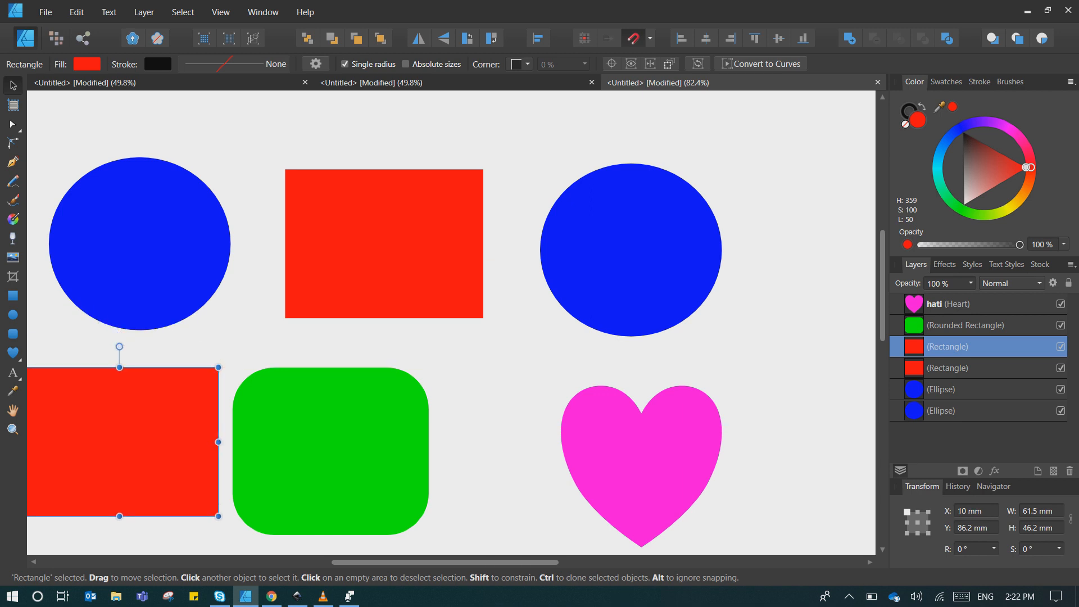
{"action": "left_click_drag", "start_coordinate": [330, 451], "coordinate": [406, 441]}
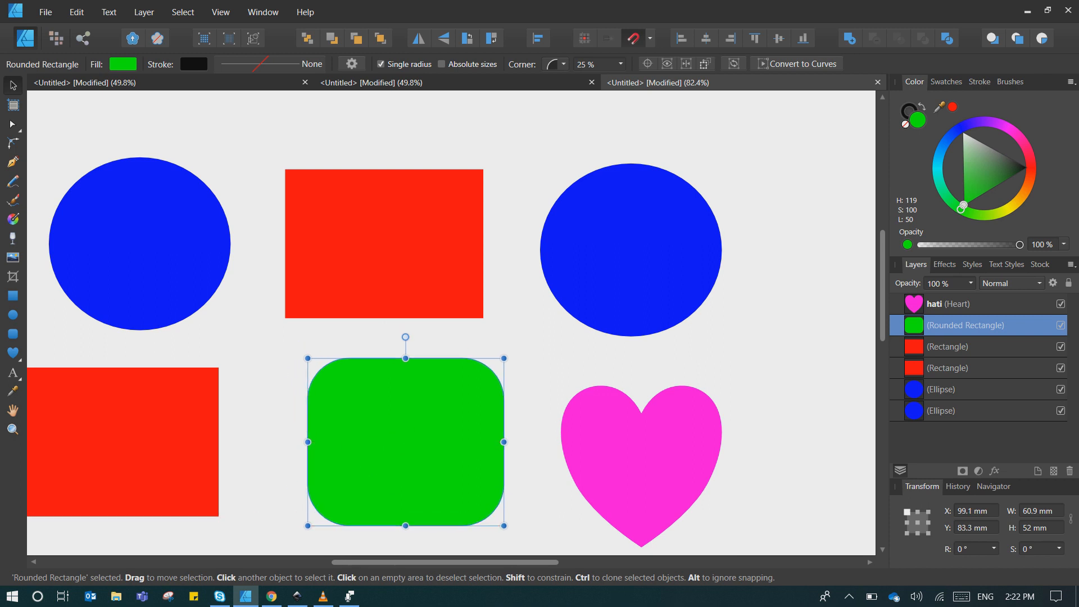
Step: Duplicate the pink heart, placing the copy right beside the original at about X 228 mm, Y 90.7 mm
{"action": "scroll", "coordinate": [450, 323], "scroll_direction": "down", "scroll_amount": 3}
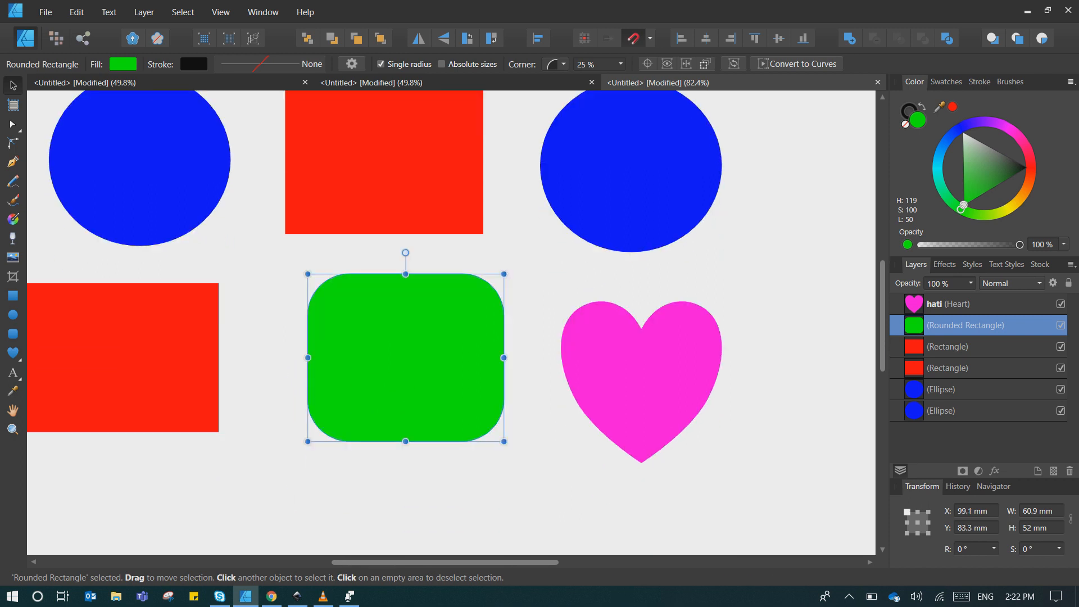
{"action": "left_click", "coordinate": [652, 358]}
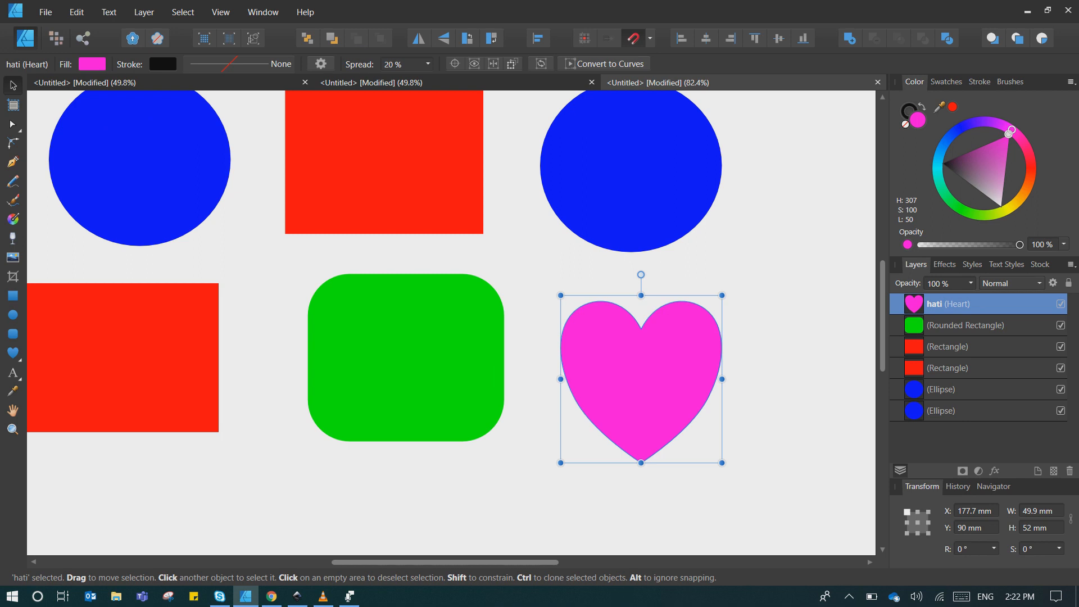
{"action": "left_click_drag", "start_coordinate": [652, 358], "coordinate": [814, 361]}
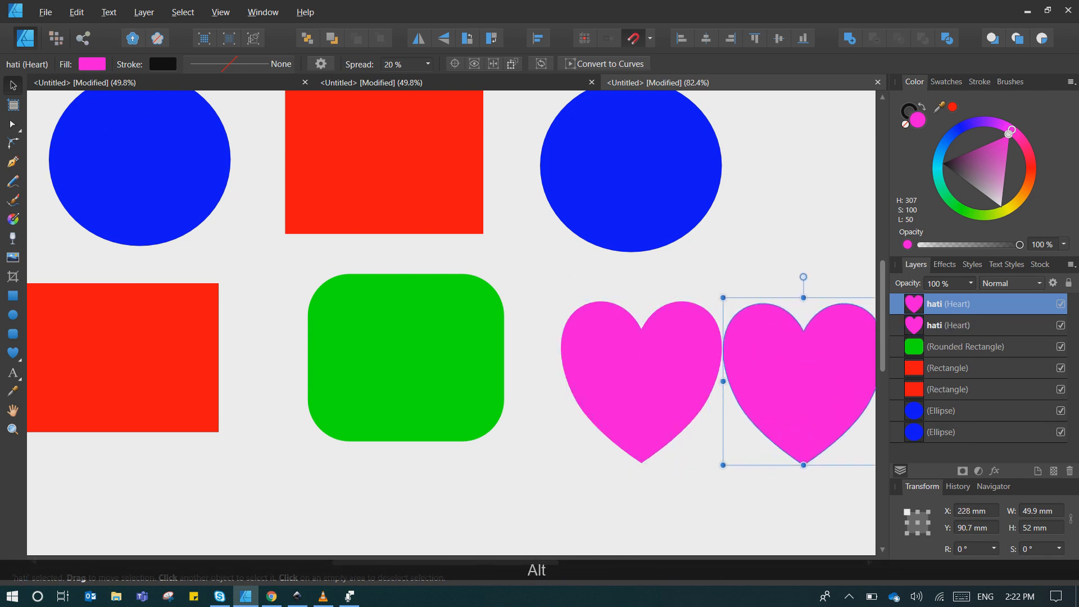
Step: Reposition the two pink hearts to about X 174.4 mm and X 227.6 mm, and select each one from the layer list
{"action": "scroll", "coordinate": [637, 345], "scroll_direction": "down", "scroll_amount": 1}
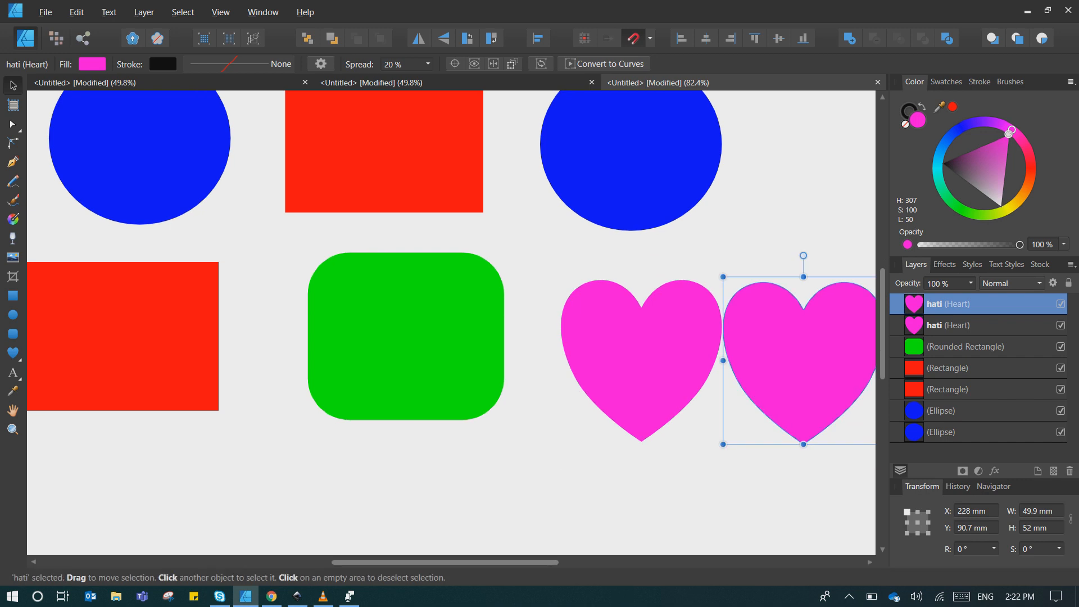
{"action": "left_click", "coordinate": [637, 345]}
{"action": "left_click", "coordinate": [847, 343]}
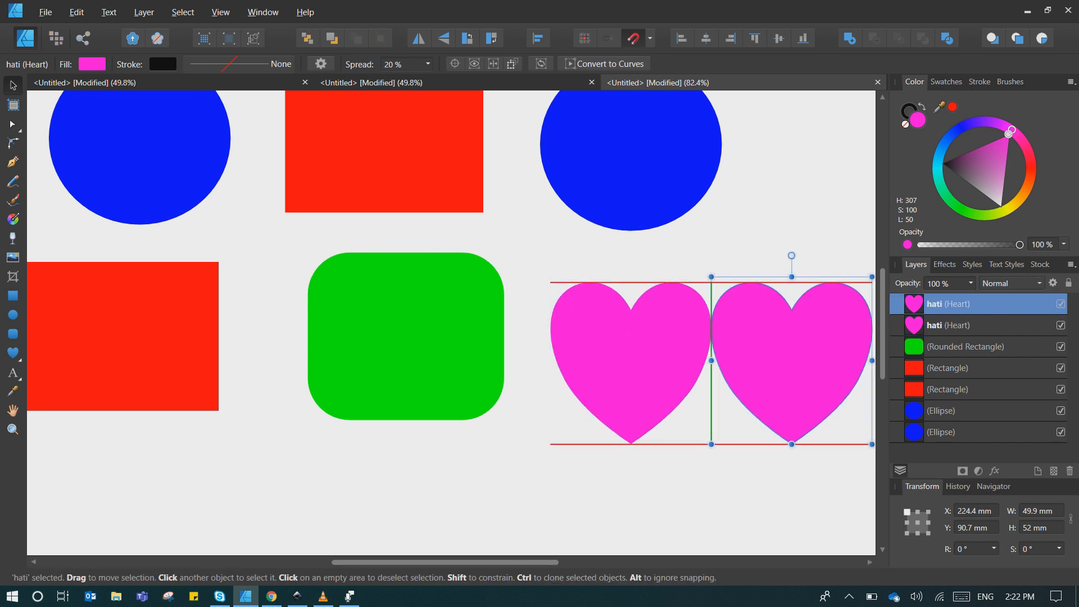
{"action": "left_click", "coordinate": [971, 326]}
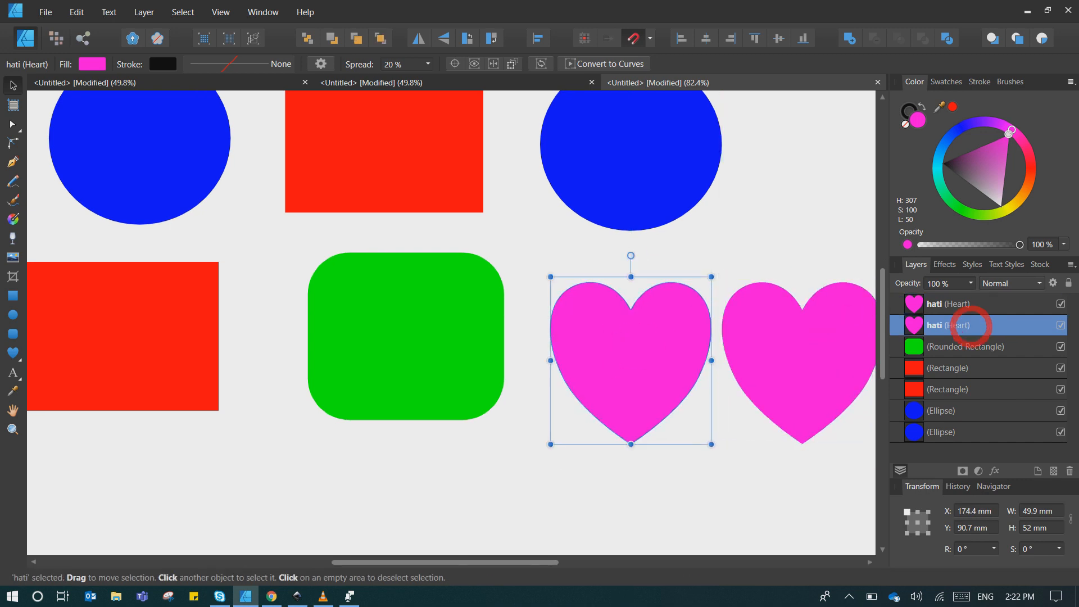
{"action": "left_click", "coordinate": [971, 303]}
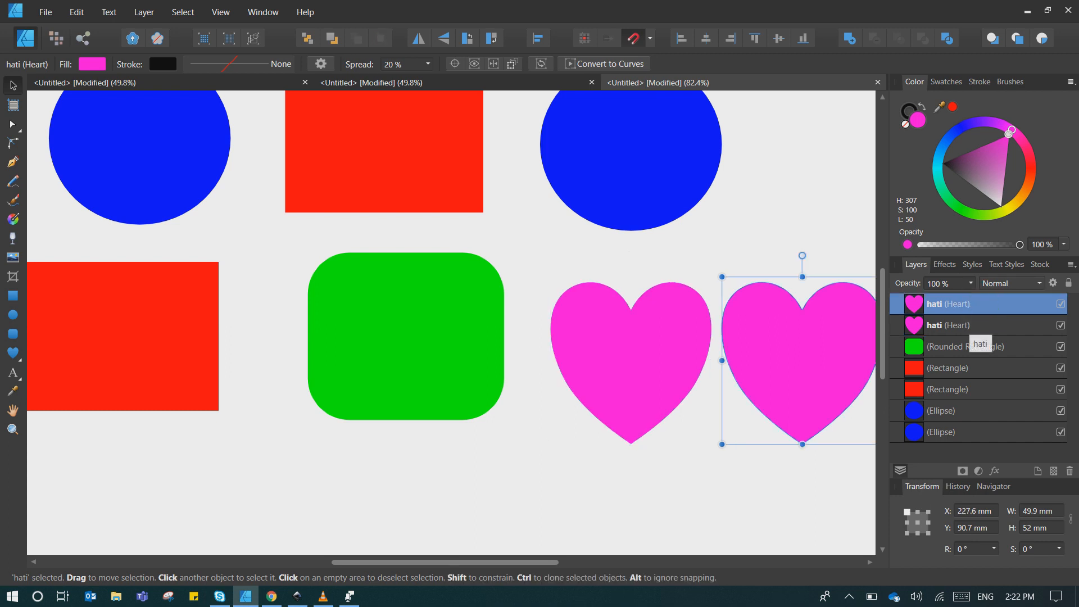
{"action": "left_click", "coordinate": [979, 325]}
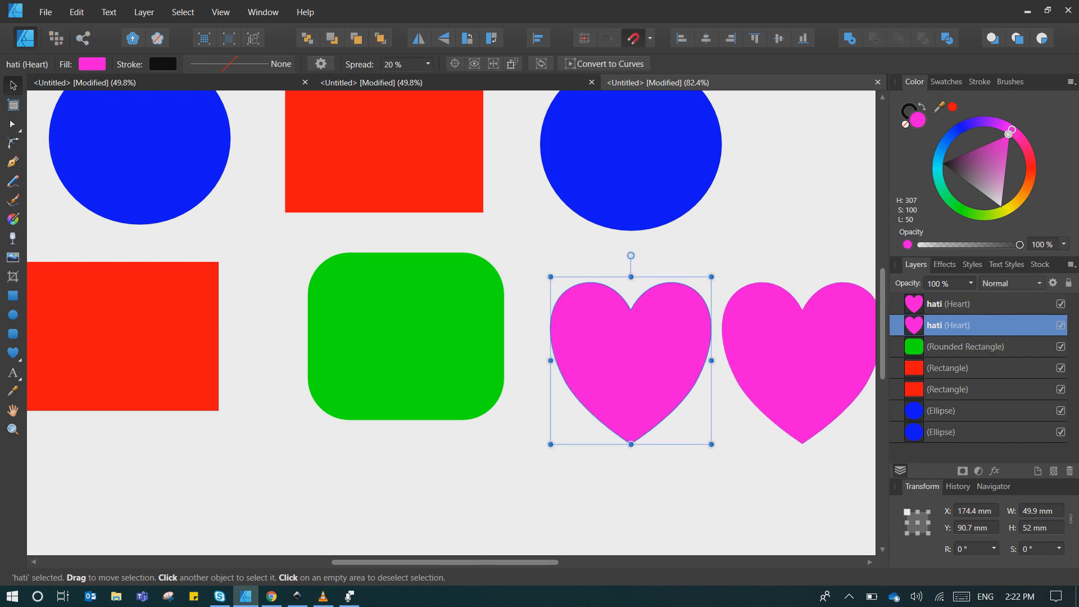
Step: Delete the duplicate blue circle, the duplicate red rectangle and one of the two pink hearts
{"action": "left_click", "coordinate": [965, 431]}
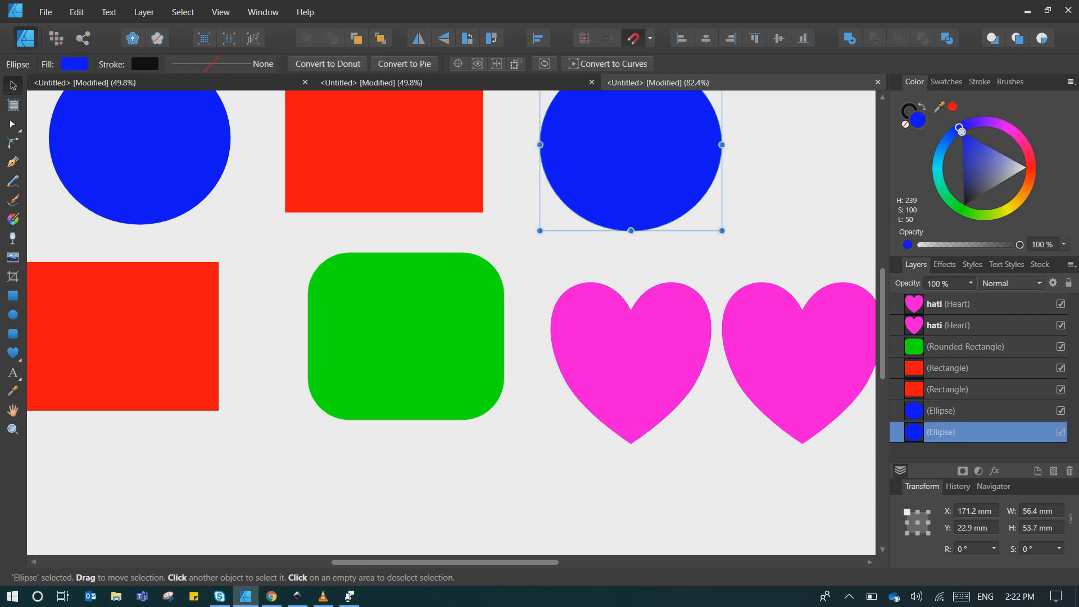
{"action": "key", "text": "Delete"}
{"action": "left_click", "coordinate": [963, 366]}
{"action": "key", "text": "Delete"}
{"action": "left_click", "coordinate": [934, 325]}
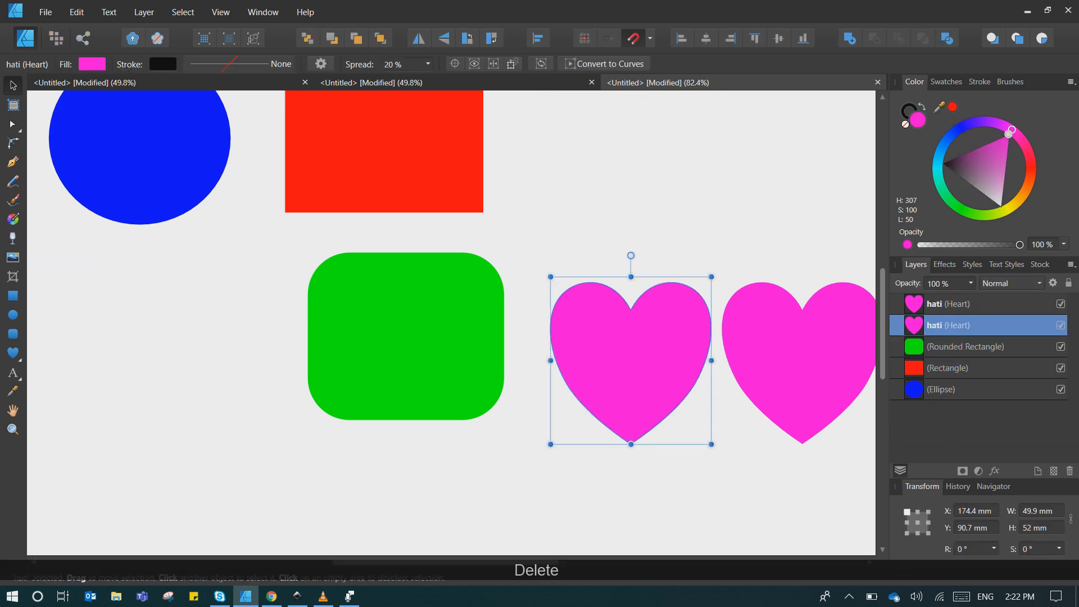
{"action": "key", "text": "Delete"}
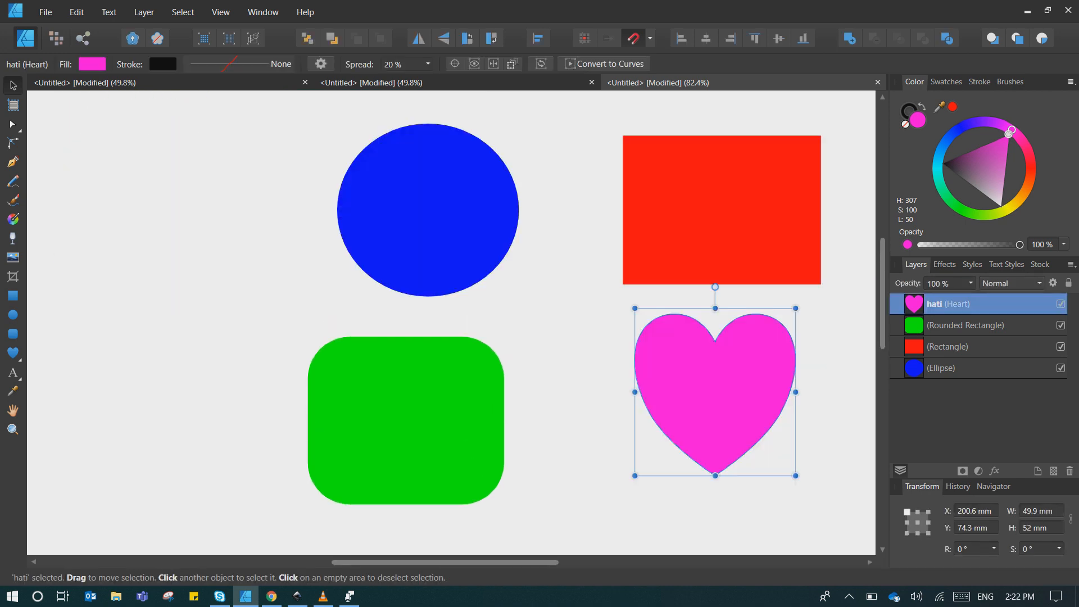
Step: Move the green rounded rectangle to about X 108.2 mm, Y 79 mm below the blue circle, and clear the selection
{"action": "left_click_drag", "start_coordinate": [406, 420], "coordinate": [435, 407]}
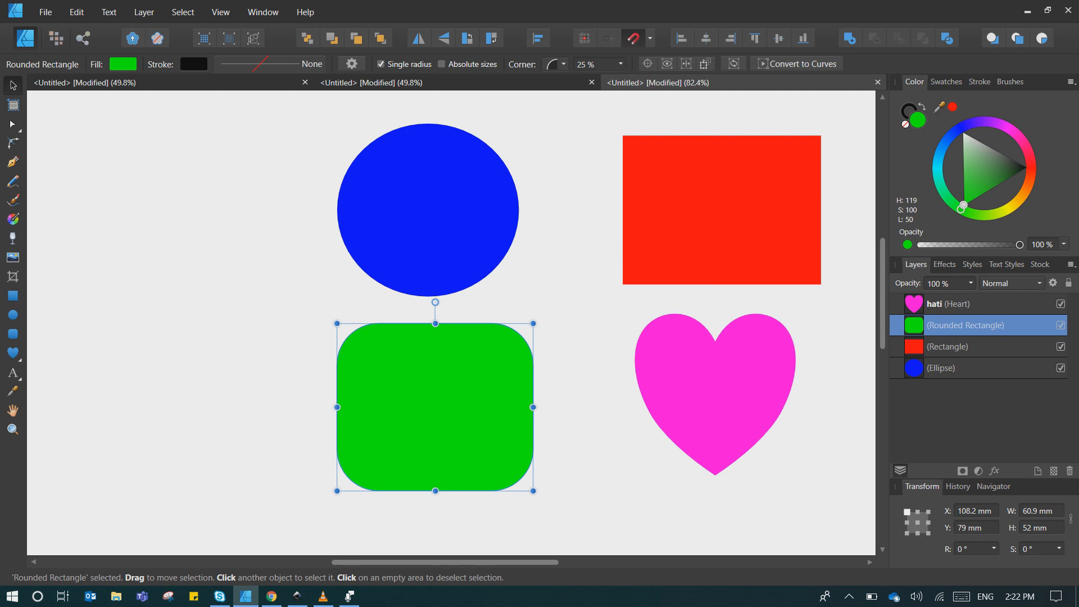
{"action": "left_click", "coordinate": [792, 477]}
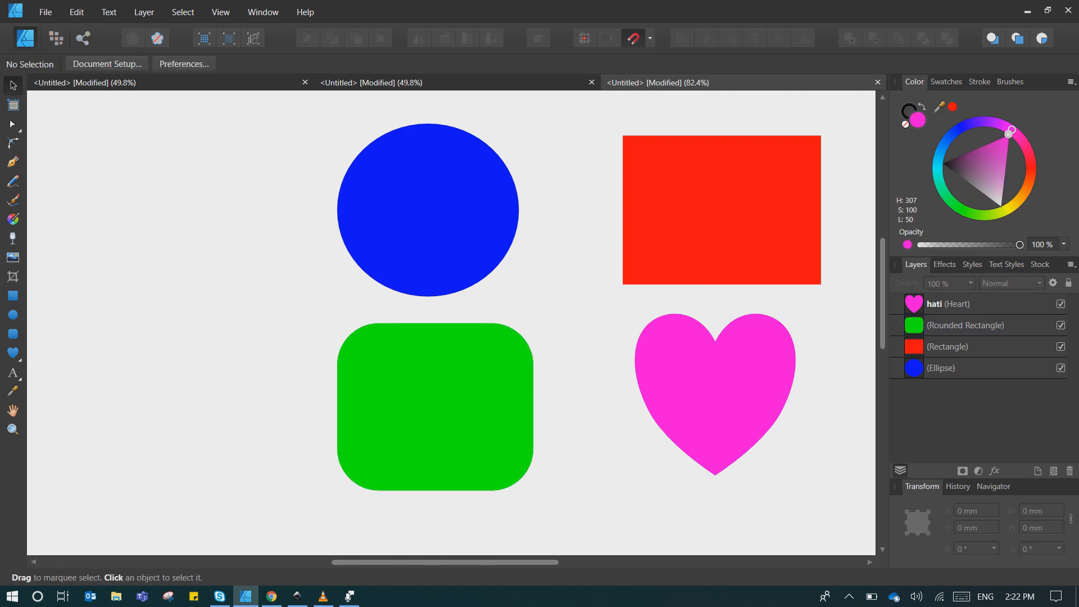
Step: Group all four shapes, and undo the grouping
{"action": "key", "text": "ctrl+a"}
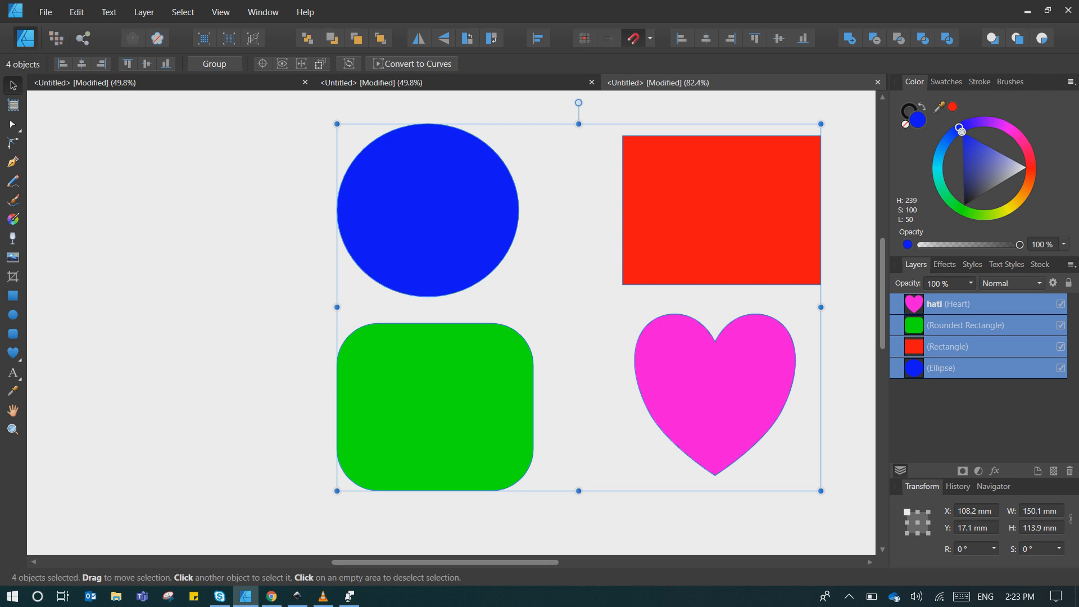
{"action": "key", "text": "ctrl+g"}
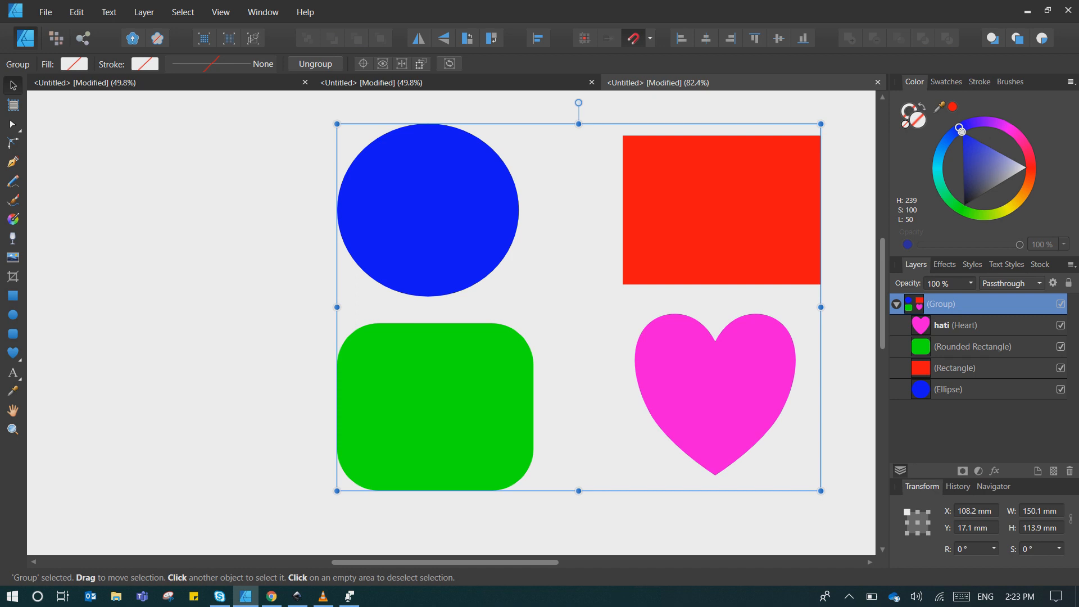
{"action": "key", "text": "ctrl+z"}
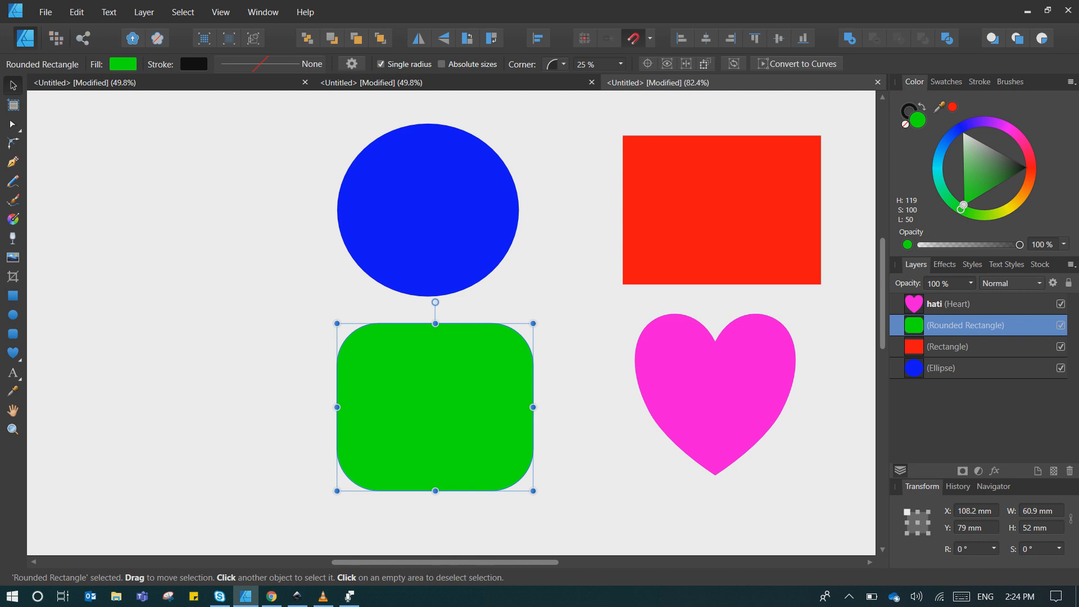
Step: Move the pink heart to about X 202.6 mm, Y 78.1 mm below the red rectangle, and view it in isolation
{"action": "left_click_drag", "start_coordinate": [714, 394], "coordinate": [721, 407]}
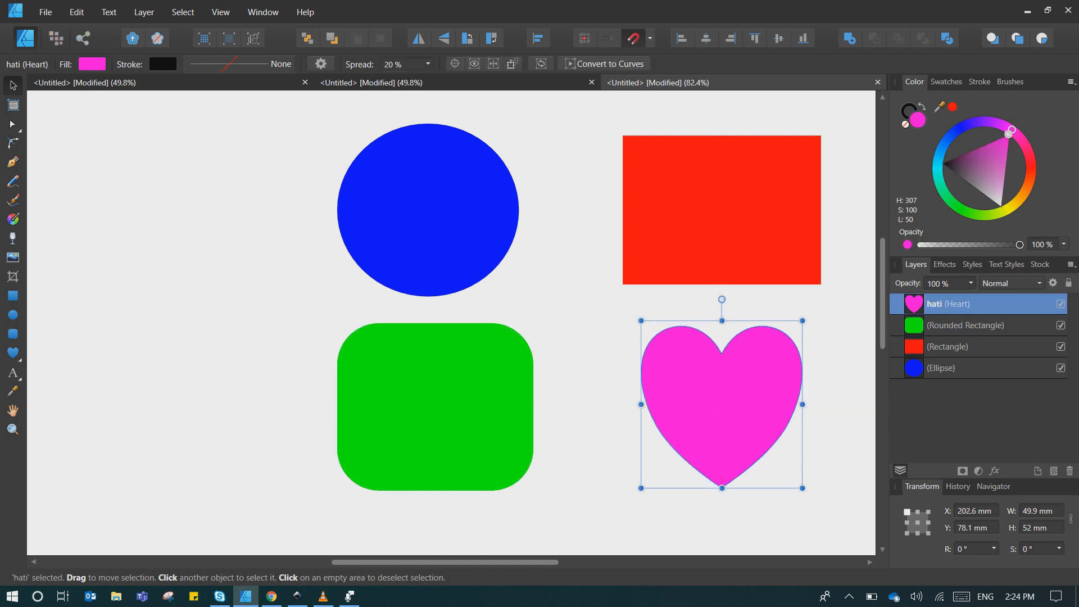
{"action": "key", "text": "alt"}
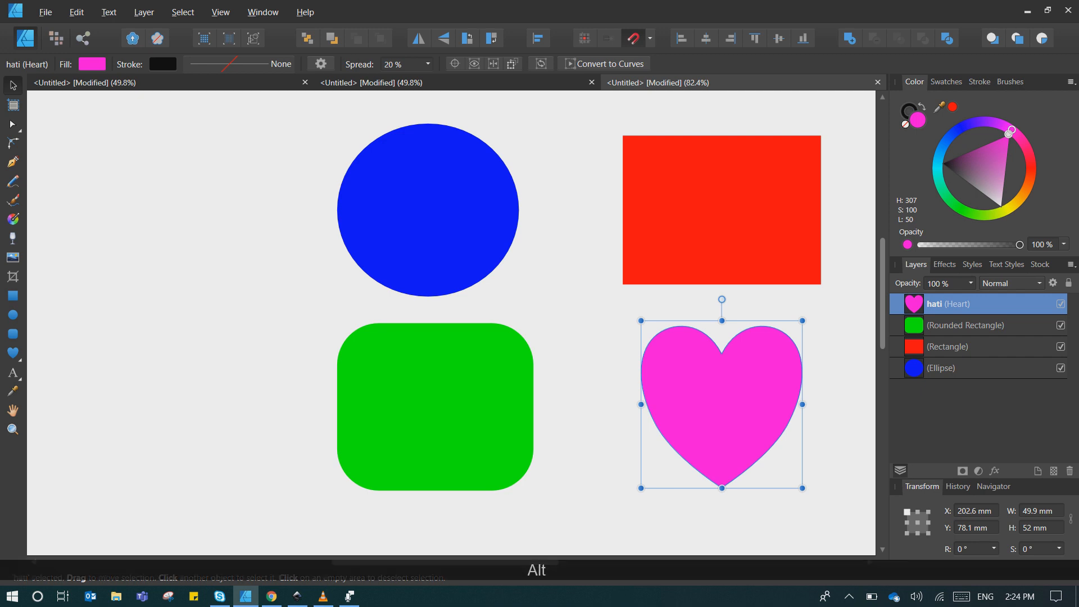
{"action": "left_click", "coordinate": [913, 303], "text": "alt"}
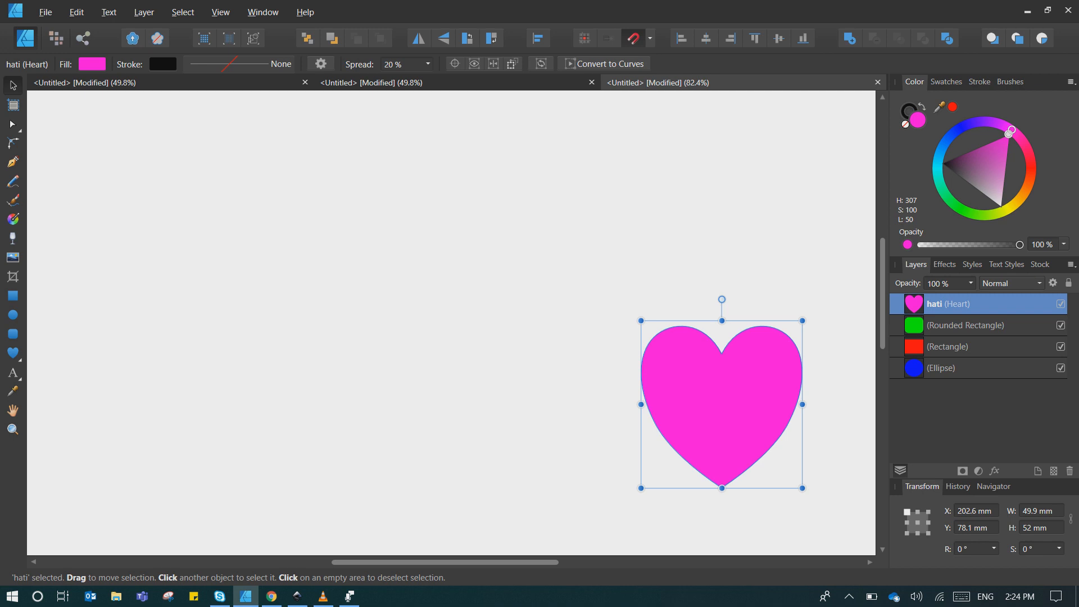
{"action": "left_click", "coordinate": [911, 364]}
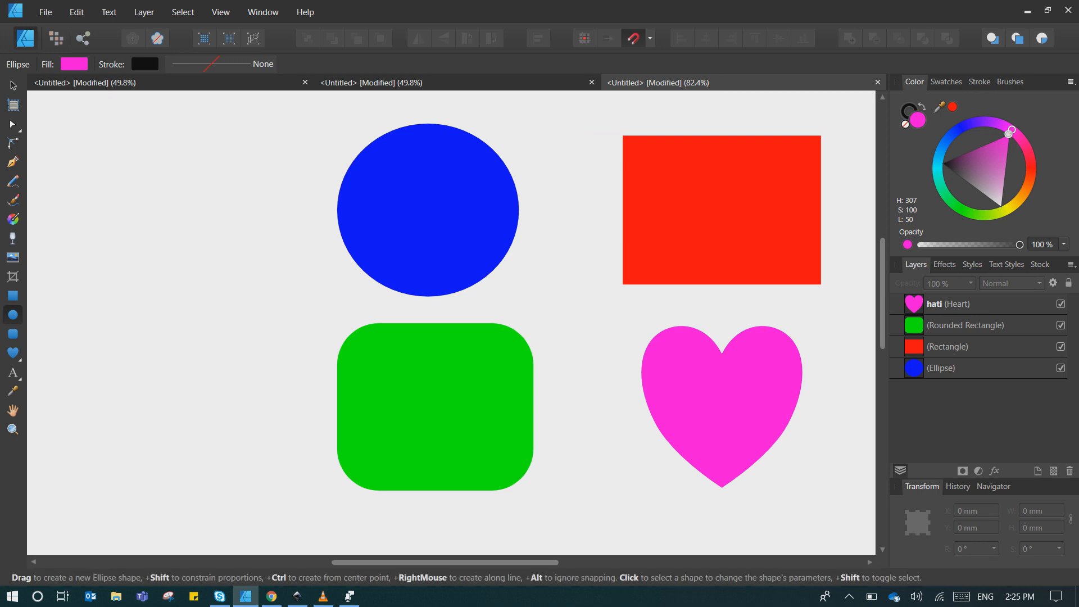
Step: Draw a pink rounded rectangle about 42.5 × 37 mm beside the blue circle, and select each shape's layer in turn
{"action": "left_click", "coordinate": [12, 333]}
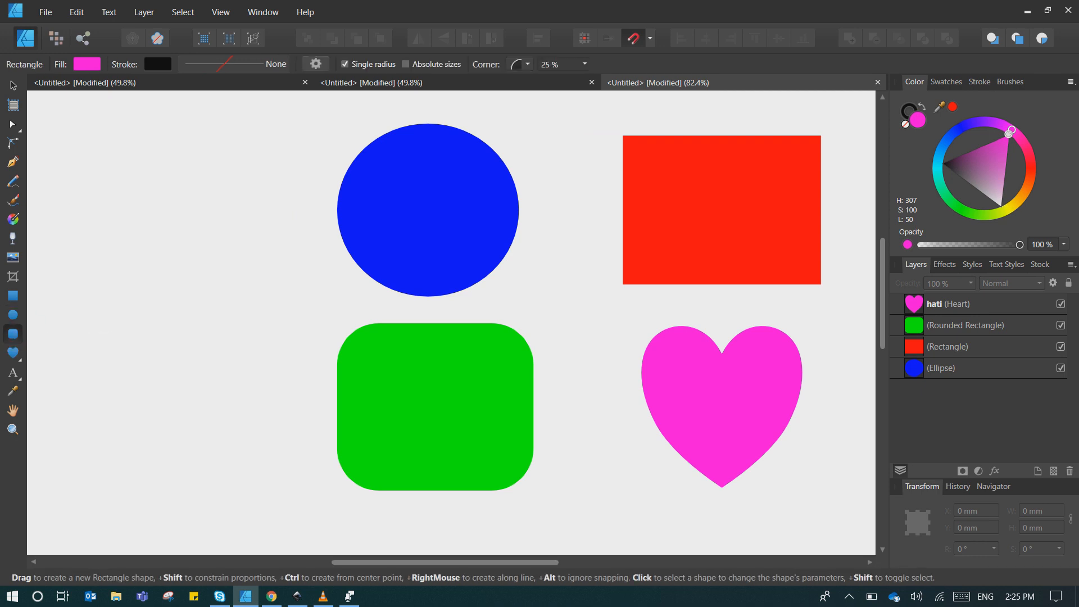
{"action": "left_click_drag", "start_coordinate": [72, 145], "coordinate": [209, 264]}
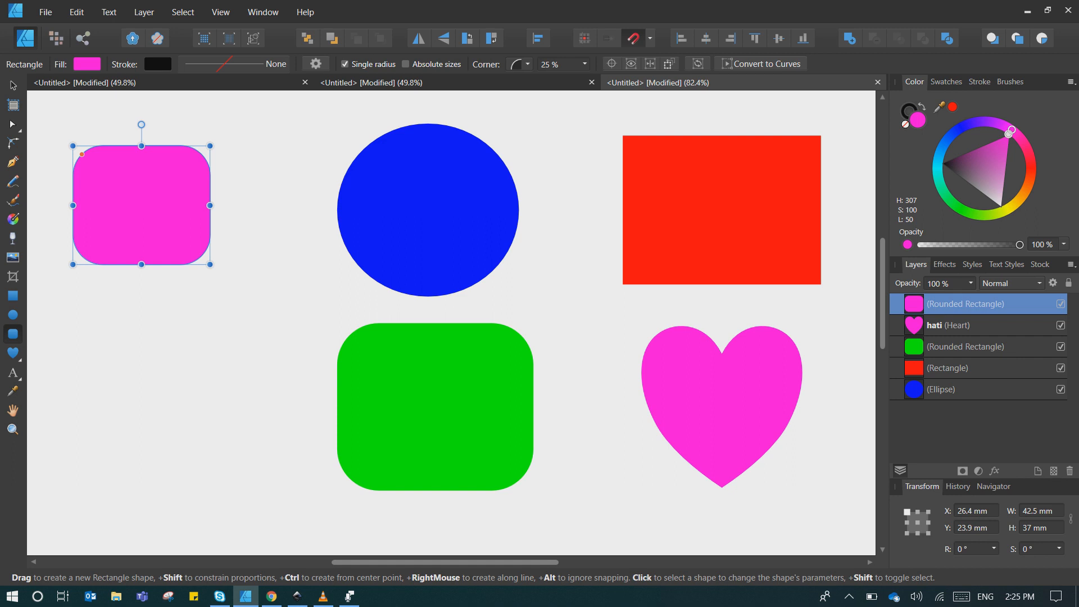
{"action": "left_click", "coordinate": [993, 388]}
{"action": "left_click", "coordinate": [993, 366]}
{"action": "left_click", "coordinate": [989, 346]}
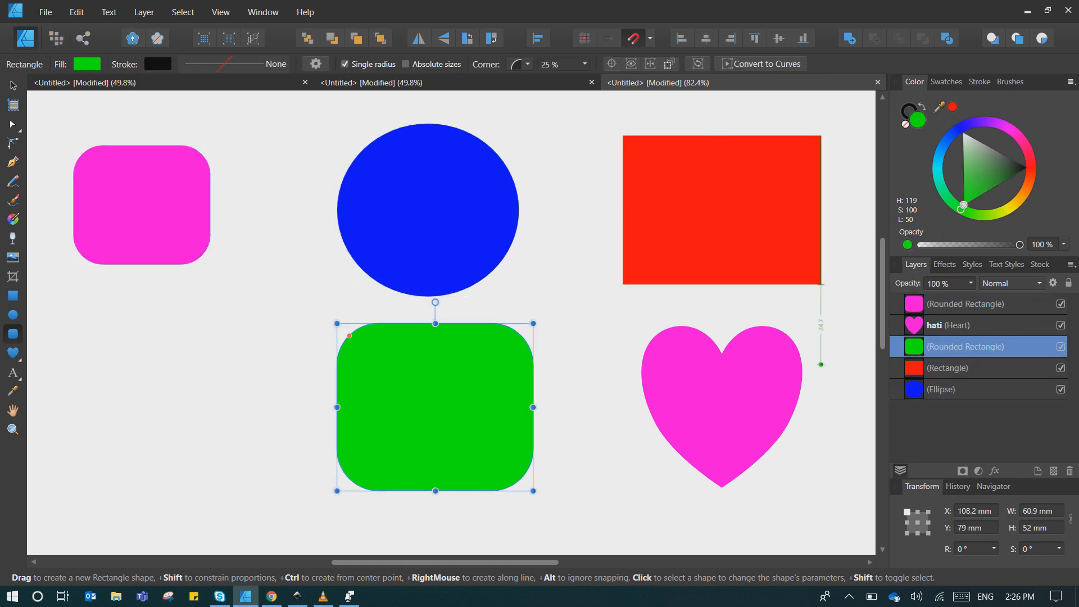
{"action": "left_click", "coordinate": [961, 325]}
{"action": "left_click", "coordinate": [966, 303]}
Step: Delete all five shapes and add a new empty layer
{"action": "left_click", "coordinate": [967, 389], "text": "shift"}
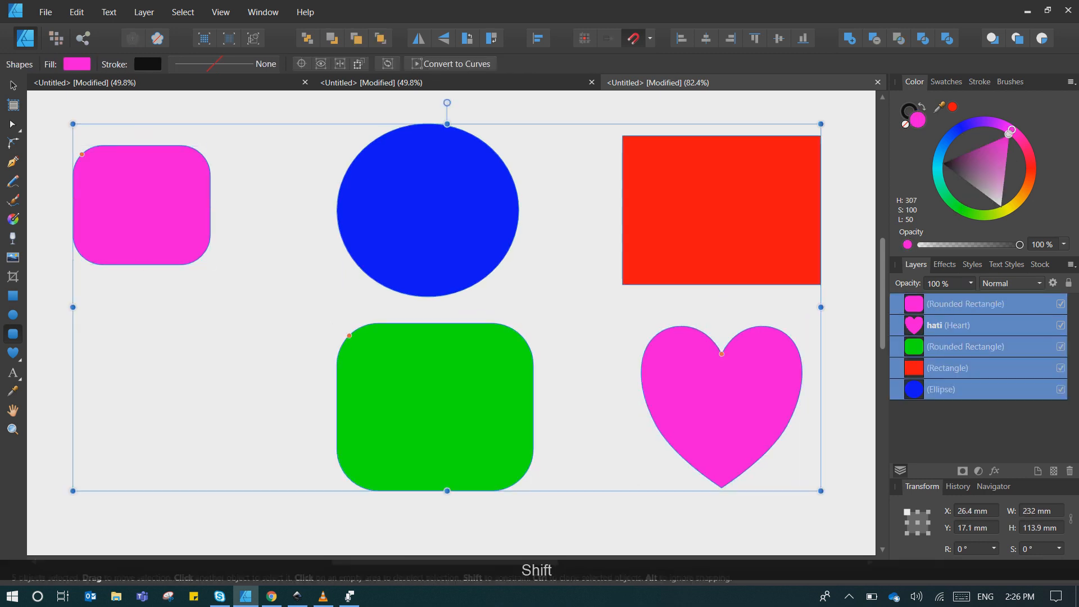
{"action": "key", "text": "Delete"}
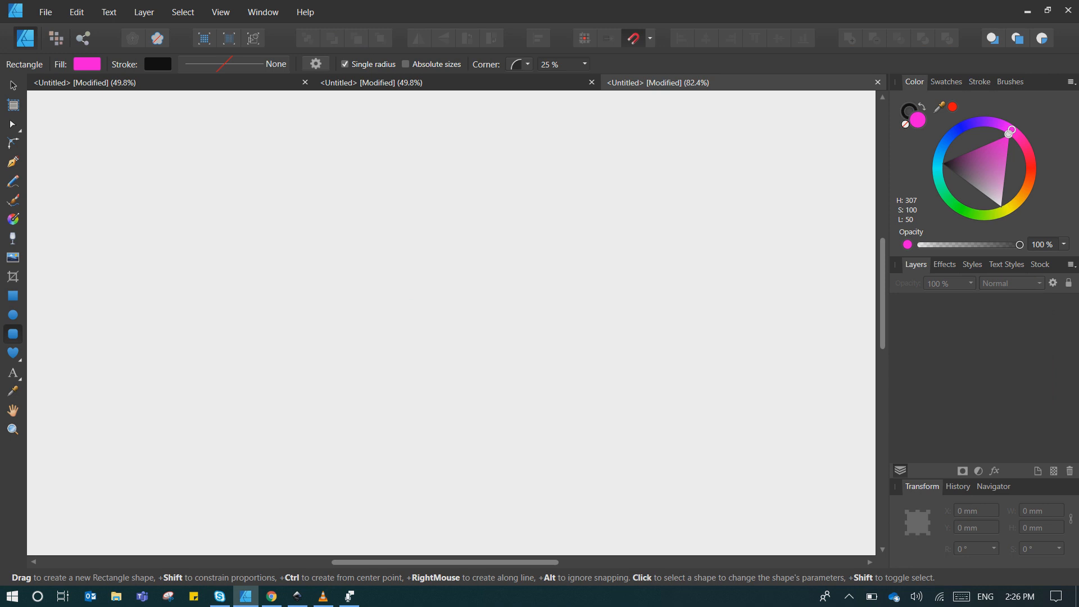
{"action": "left_click", "coordinate": [1037, 471]}
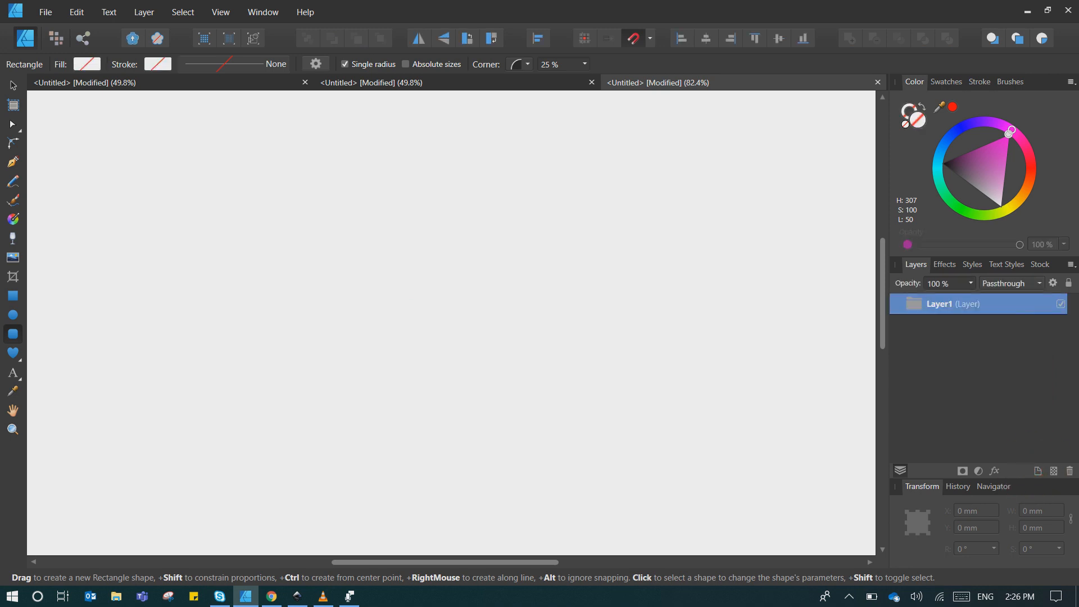
Step: Draw a pink rectangle about 55.4 × 39.1 mm and an ellipse beside it in Layer1
{"action": "key", "text": "m"}
{"action": "left_click_drag", "start_coordinate": [133, 149], "coordinate": [312, 274]}
{"action": "key", "text": "e"}
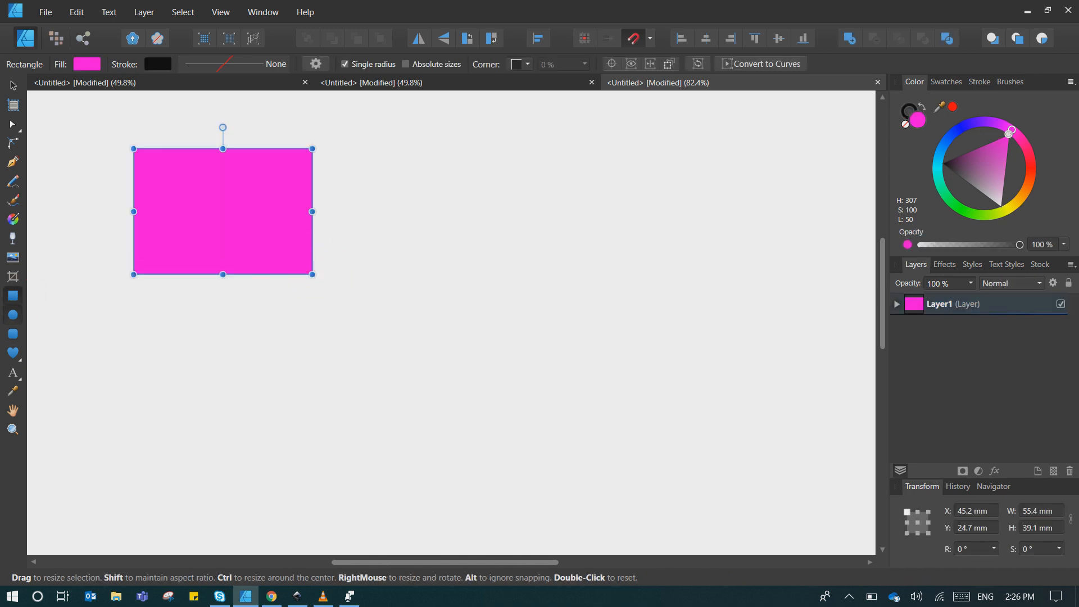
{"action": "left_click_drag", "start_coordinate": [409, 166], "coordinate": [556, 296]}
Step: Draw a rounded rectangle about 37.8 × 38.5 mm below the ellipse and a heart about 45.5 × 48.3 mm beside it
{"action": "left_click", "coordinate": [12, 334]}
{"action": "left_click_drag", "start_coordinate": [441, 342], "coordinate": [563, 467]}
{"action": "key", "text": "m"}
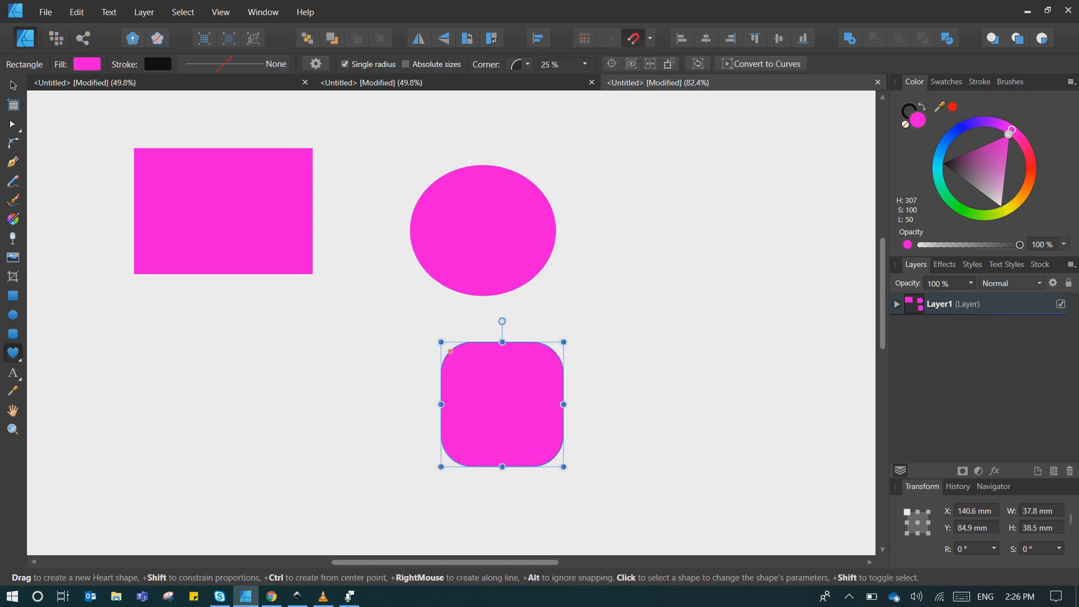
{"action": "left_click_drag", "start_coordinate": [661, 296], "coordinate": [808, 451]}
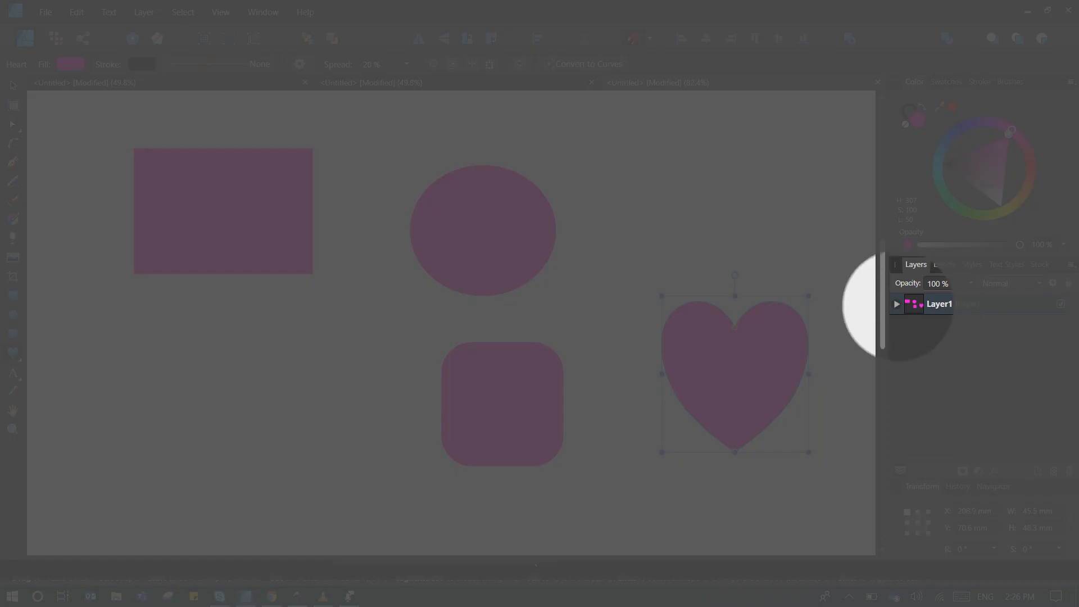
Step: Check which objects Layer1 contains, and arrange the ellipse, rounded rectangle and heart in a row beside the rectangle
{"action": "left_click", "coordinate": [896, 304]}
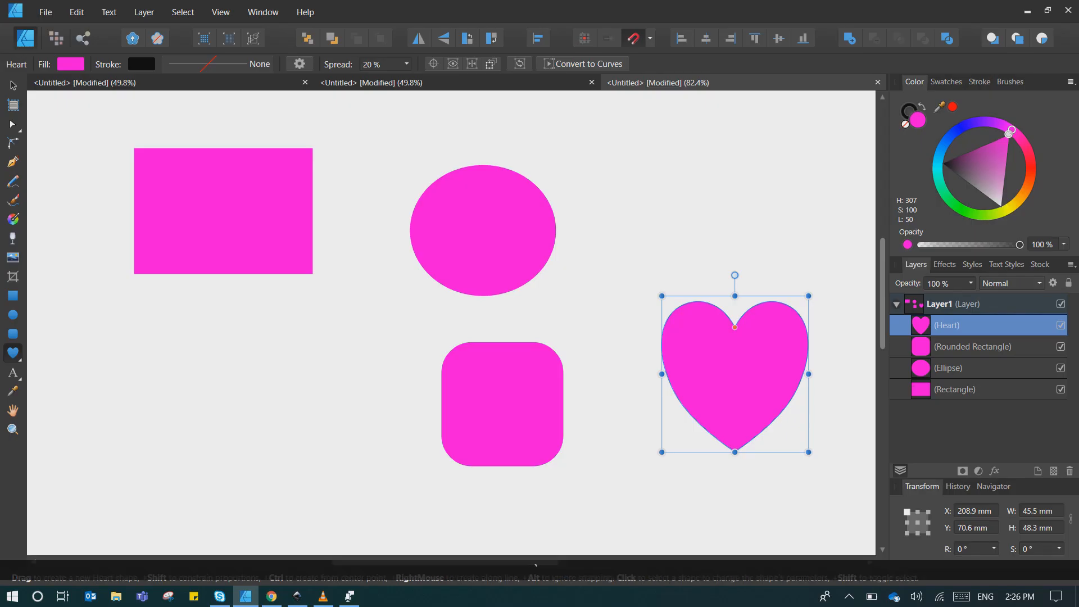
{"action": "left_click", "coordinate": [896, 304]}
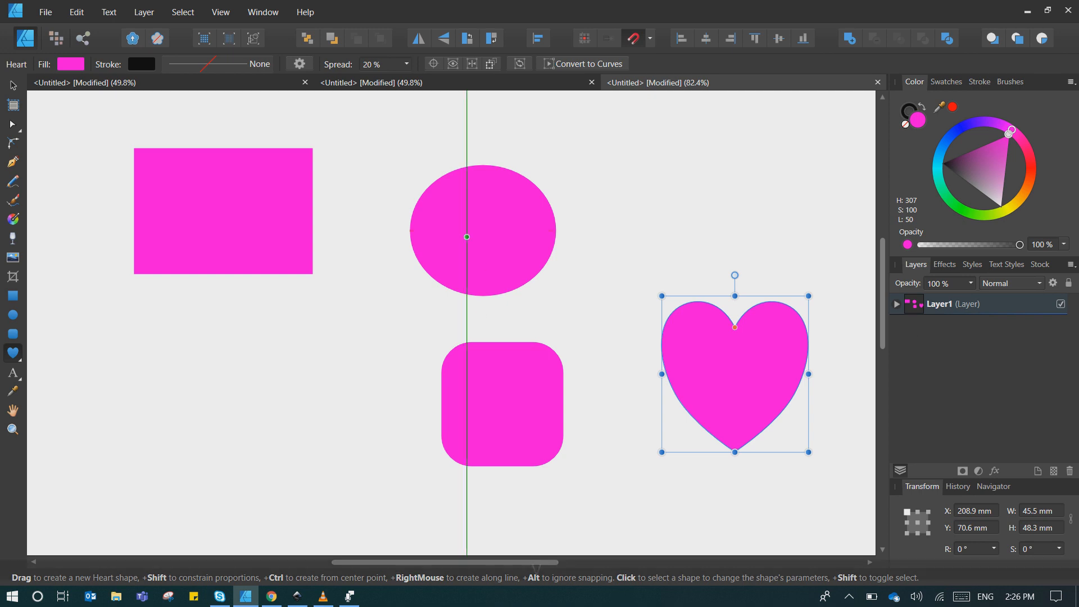
{"action": "key", "text": "v"}
{"action": "left_click_drag", "start_coordinate": [467, 236], "coordinate": [385, 185]}
{"action": "left_click_drag", "start_coordinate": [533, 408], "coordinate": [590, 215]}
{"action": "left_click_drag", "start_coordinate": [736, 373], "coordinate": [743, 235]}
{"action": "left_click", "coordinate": [800, 494]}
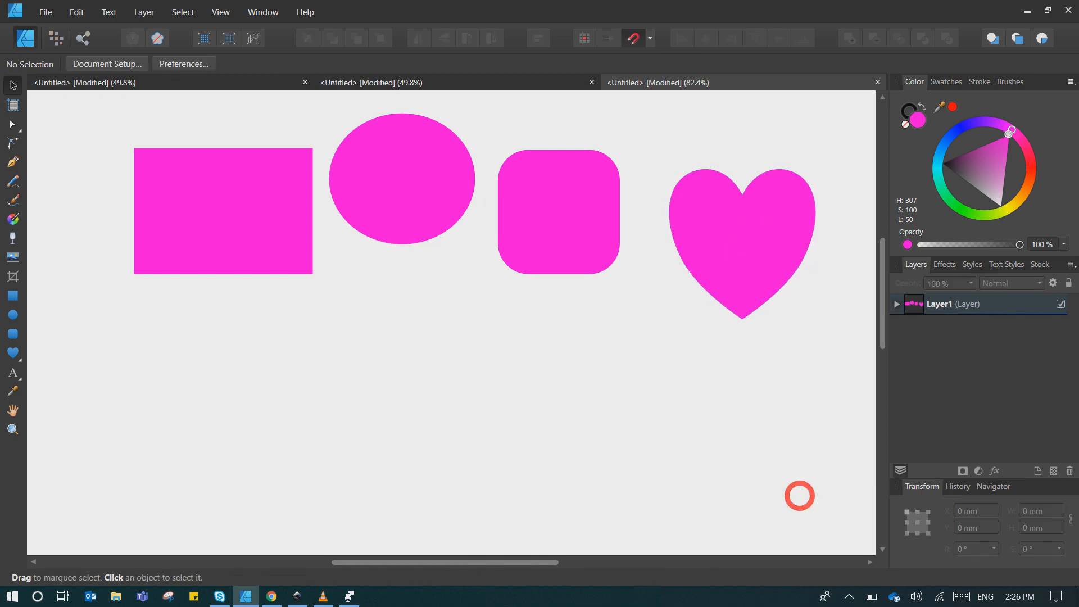
Step: Add a second layer and draw a double star about 43.6 × 45 mm in it, below the rectangle
{"action": "left_click", "coordinate": [1037, 470]}
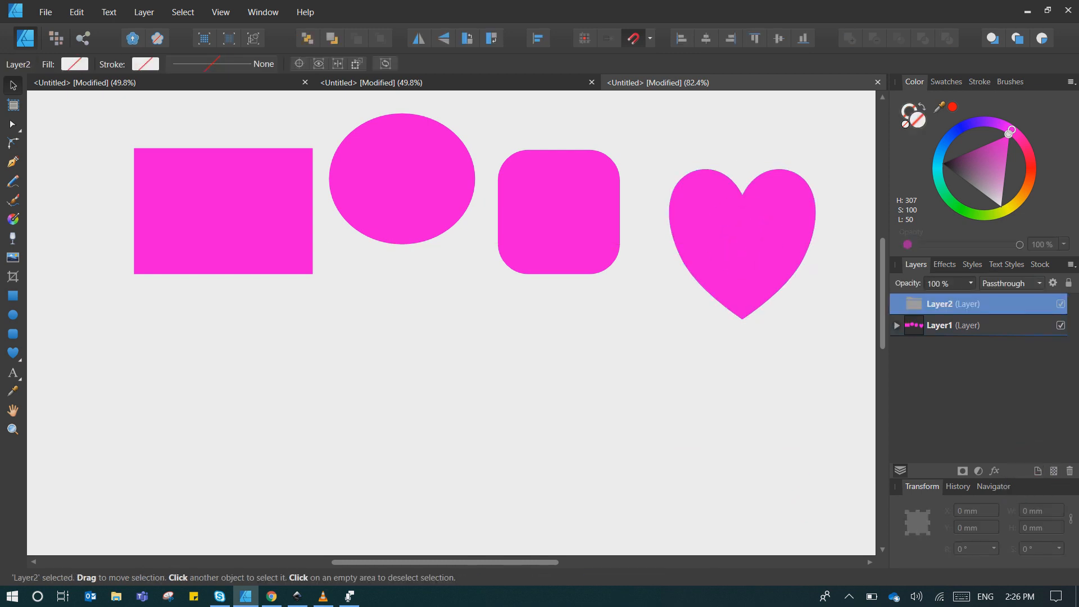
{"action": "left_click", "coordinate": [13, 352]}
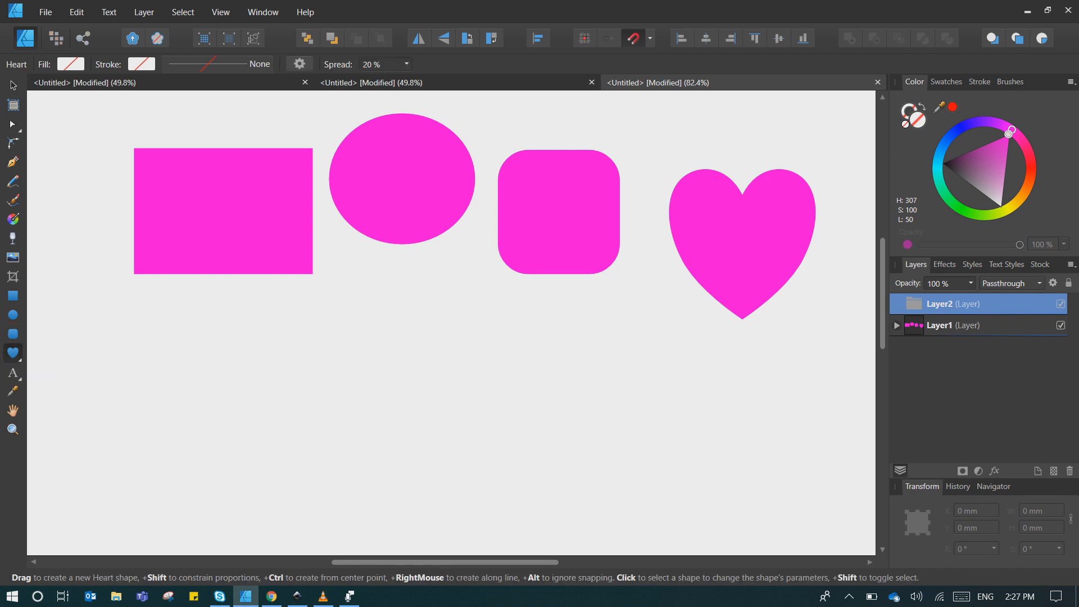
{"action": "left_click", "coordinate": [17, 356]}
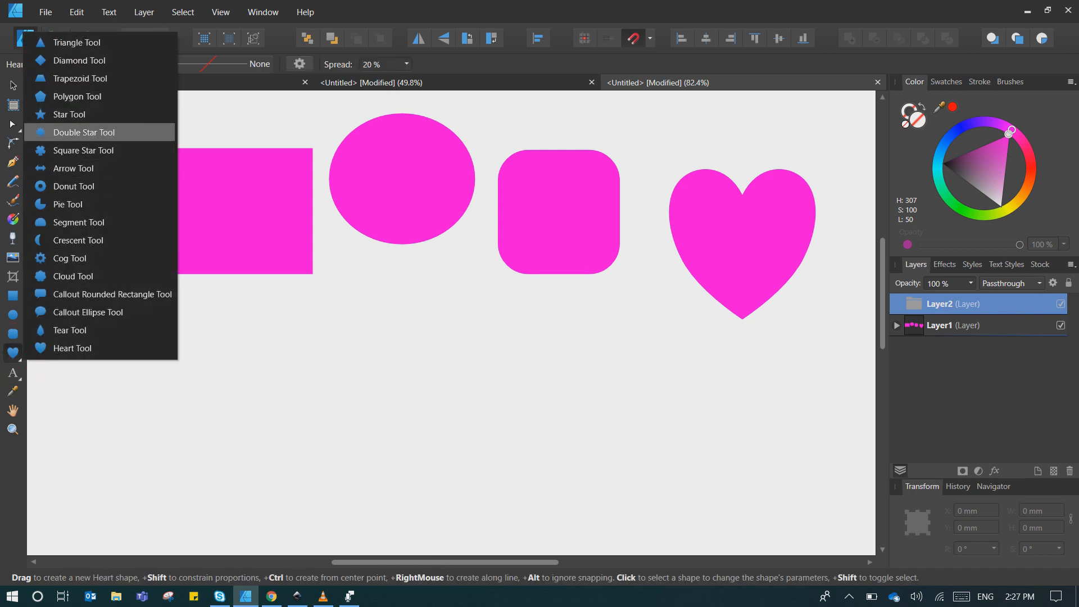
{"action": "left_click", "coordinate": [84, 132]}
{"action": "left_click_drag", "start_coordinate": [171, 310], "coordinate": [312, 455]}
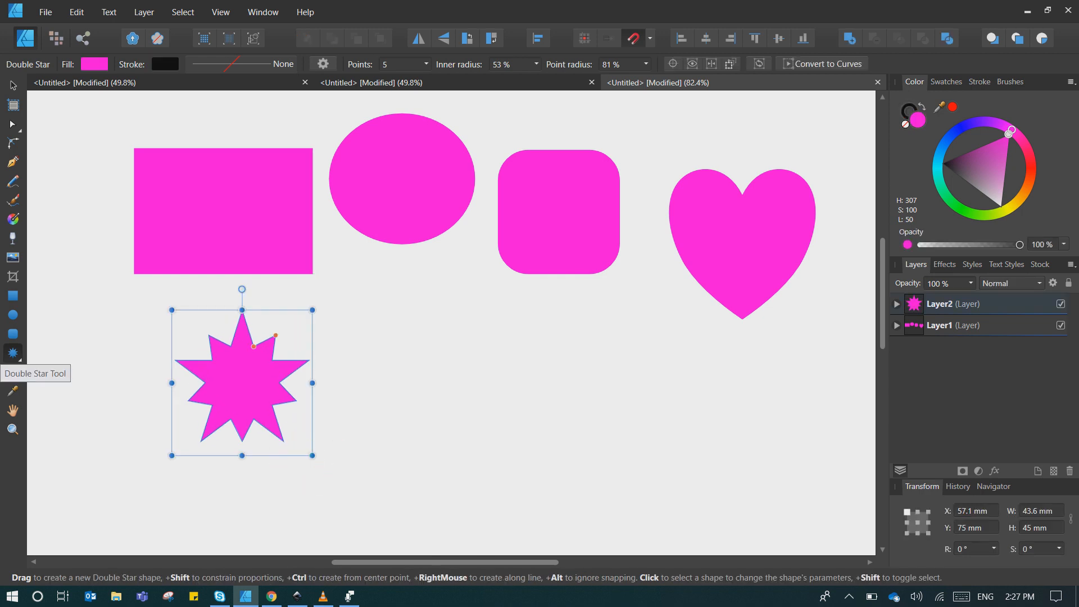
Step: Draw a segment shape about 50.9 × 46.6 mm beside the double star in Layer2
{"action": "left_click", "coordinate": [16, 357]}
{"action": "left_click", "coordinate": [78, 222]}
{"action": "left_click_drag", "start_coordinate": [395, 333], "coordinate": [558, 483]}
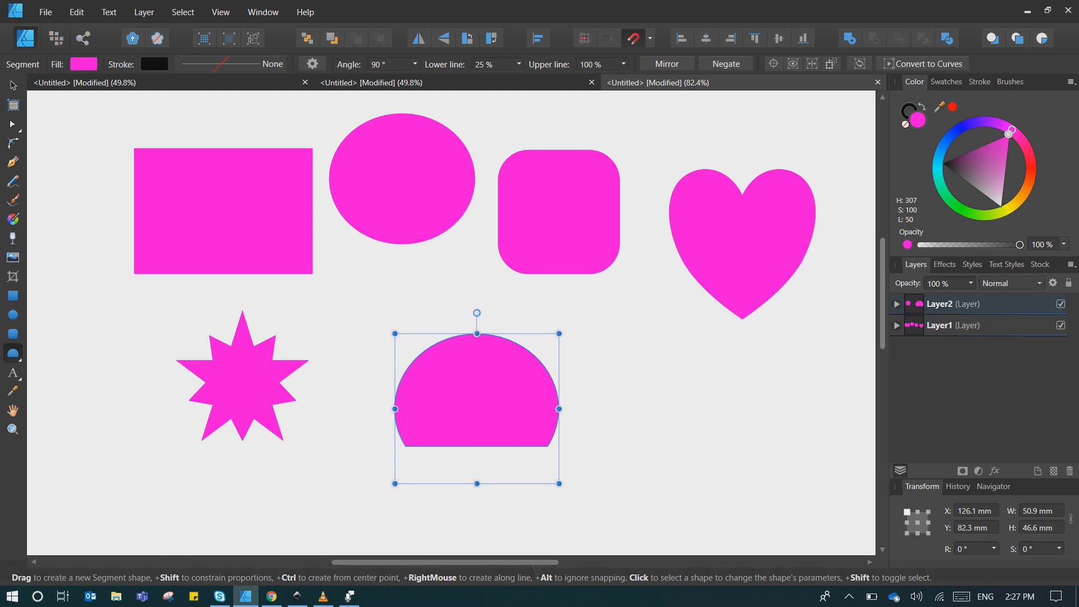
Step: Select the heart that belongs to Layer1
{"action": "key", "text": "v"}
{"action": "left_click", "coordinate": [753, 236]}
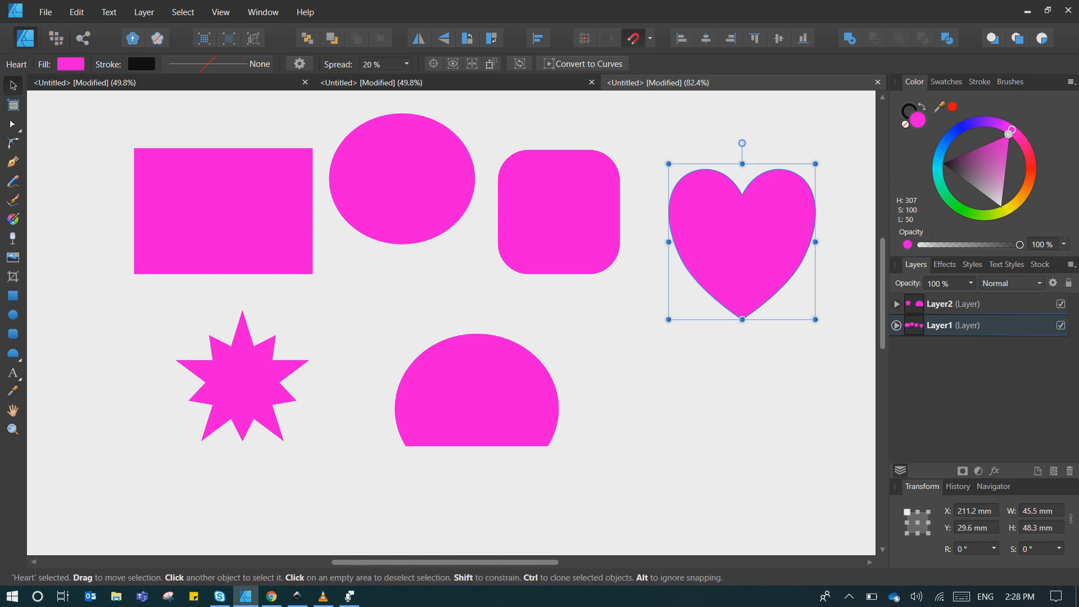
Step: Resize the heart to about 42.7 × 38.9 mm
{"action": "left_click_drag", "start_coordinate": [815, 163], "coordinate": [806, 194]}
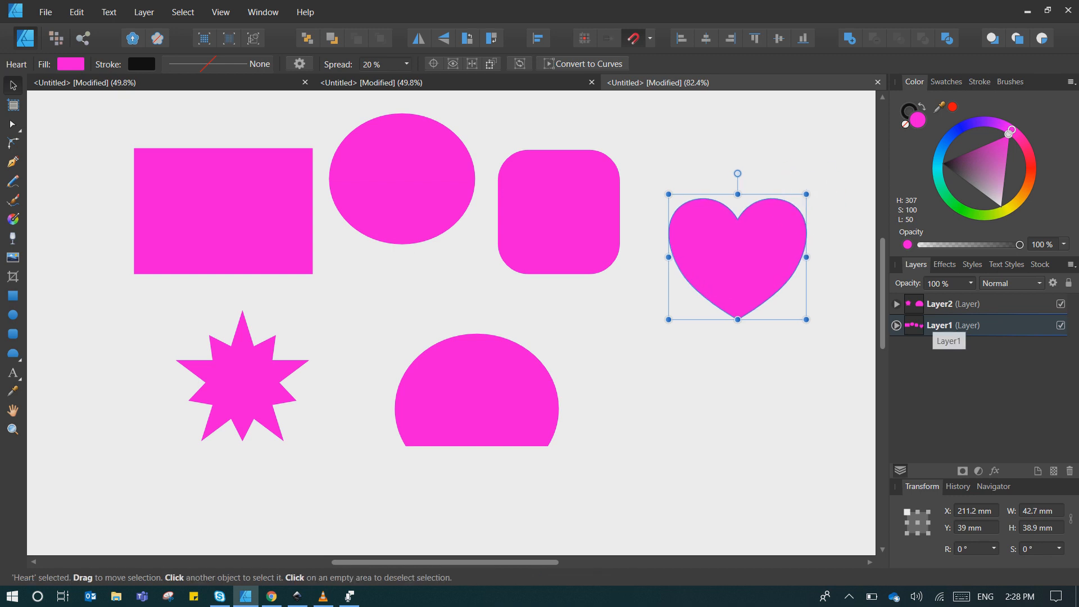
Step: In Layer1's properties, enter the name "contoh 1" and change the layer colour to red (H 3, S 79, L 53)
{"action": "right_click", "coordinate": [944, 326]}
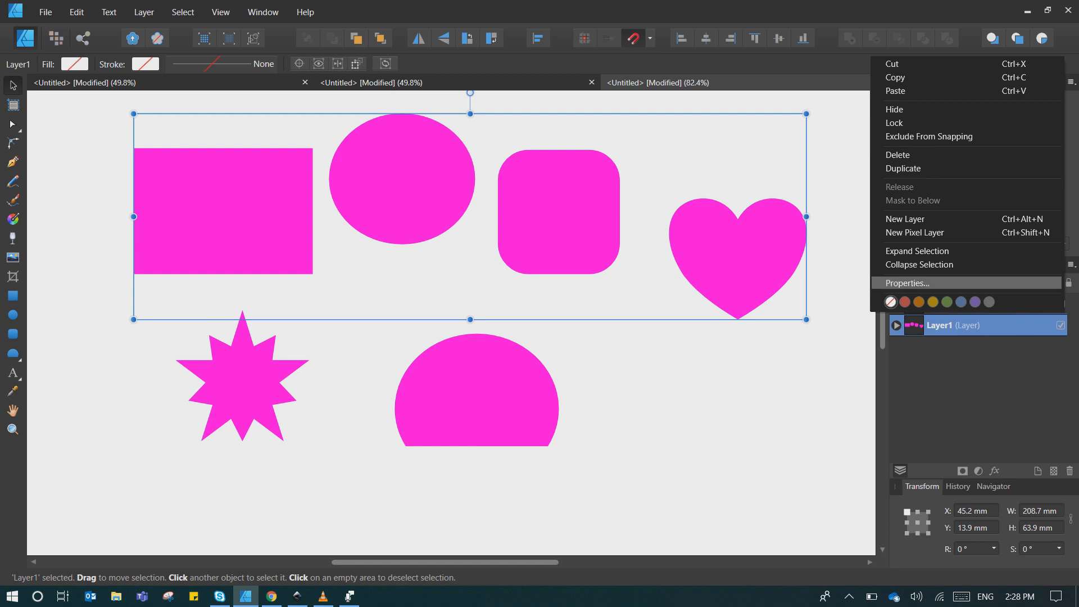
{"action": "left_click", "coordinate": [907, 282]}
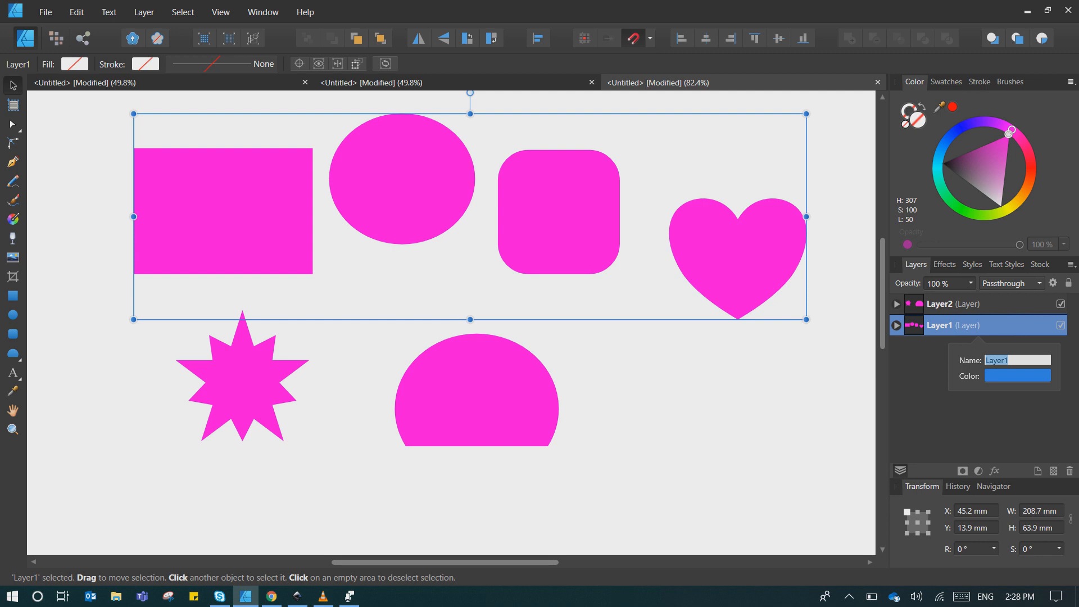
{"action": "type", "text": "c"}
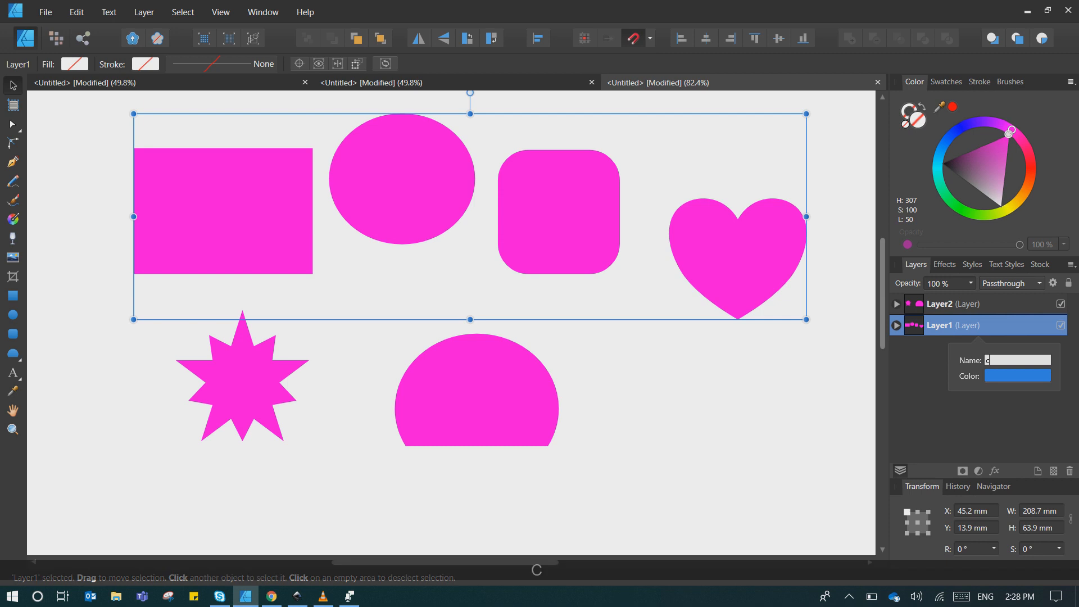
{"action": "type", "text": "ontoh 1"}
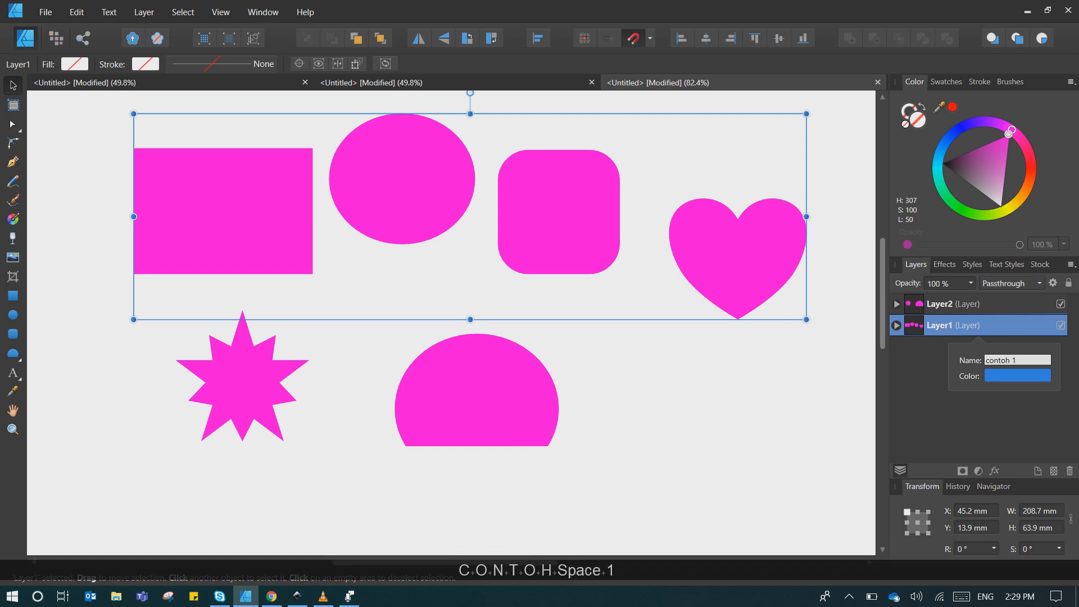
{"action": "left_click", "coordinate": [1018, 375]}
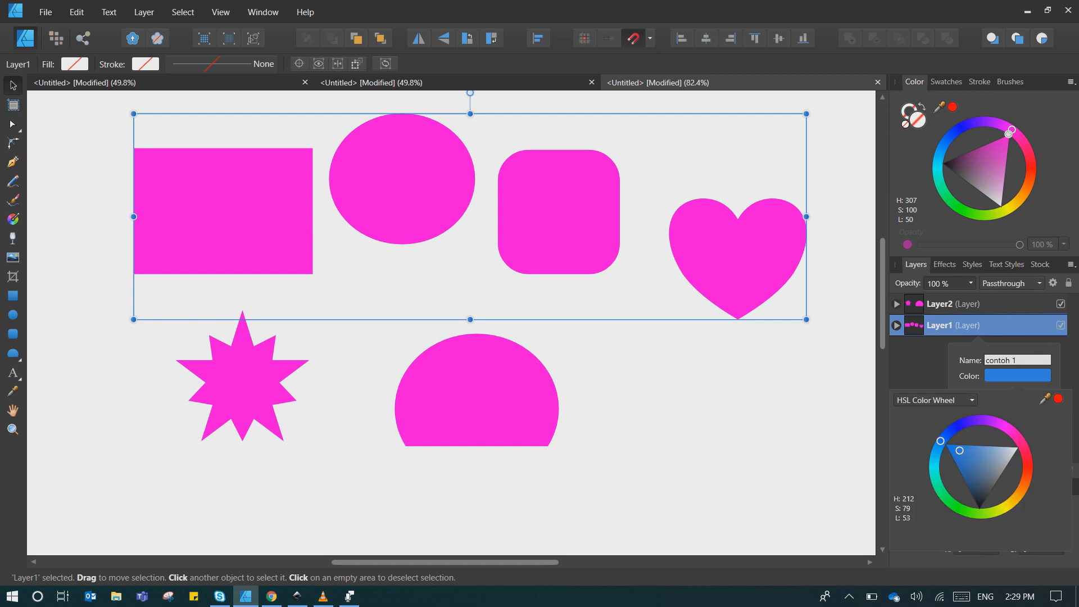
{"action": "left_click_drag", "start_coordinate": [940, 440], "coordinate": [1027, 468]}
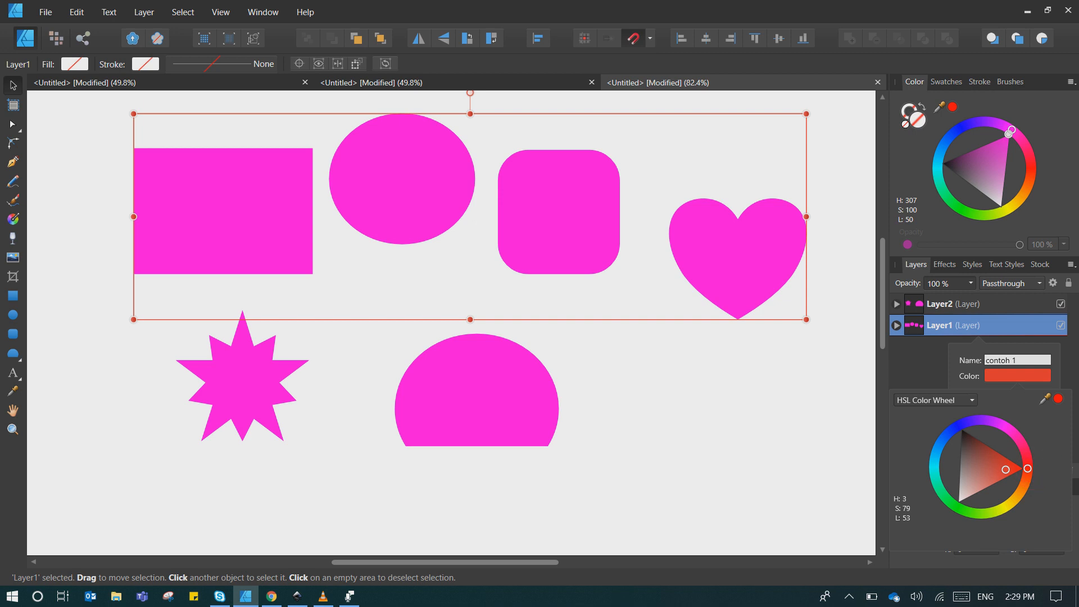
{"action": "key", "text": "Escape"}
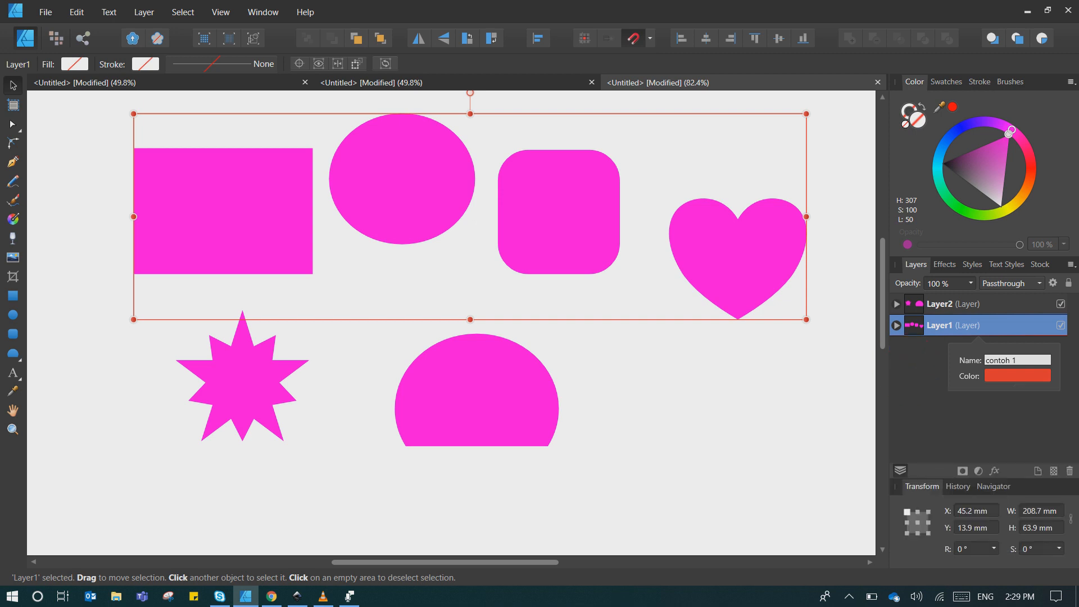
{"action": "left_click", "coordinate": [913, 392]}
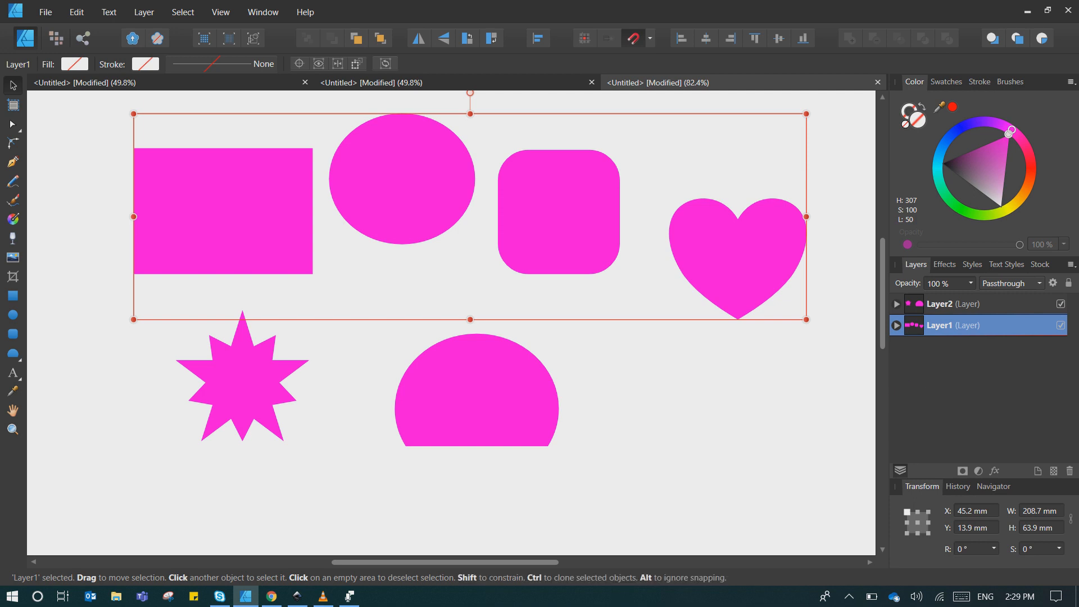
Step: Select the rounded rectangle, ellipse and rectangle of Layer1 in turn to check their selection outline colour
{"action": "left_click", "coordinate": [631, 395]}
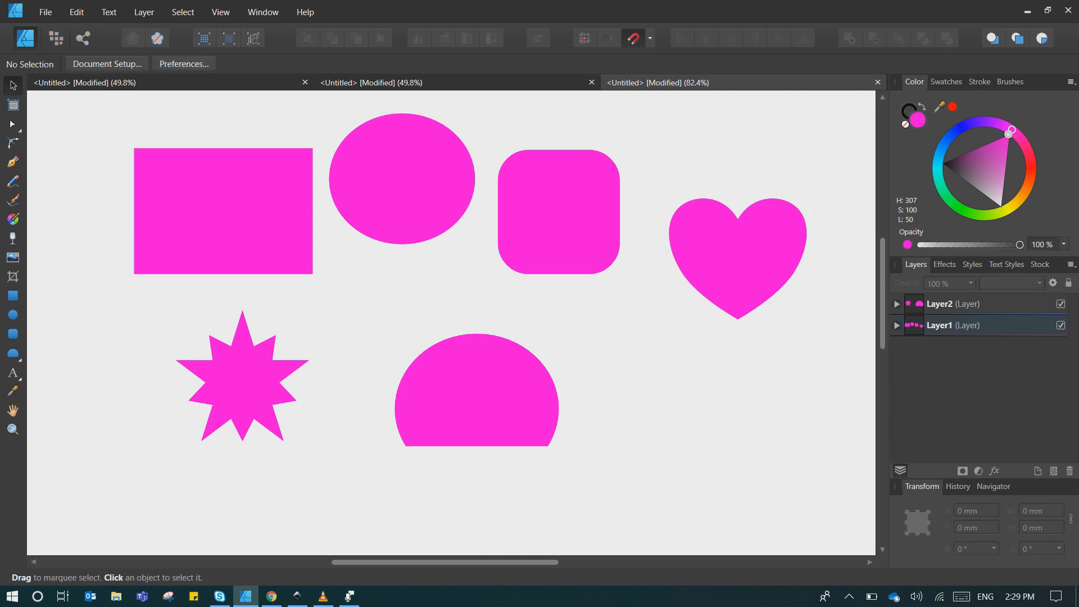
{"action": "left_click", "coordinate": [559, 212]}
{"action": "left_click", "coordinate": [383, 180]}
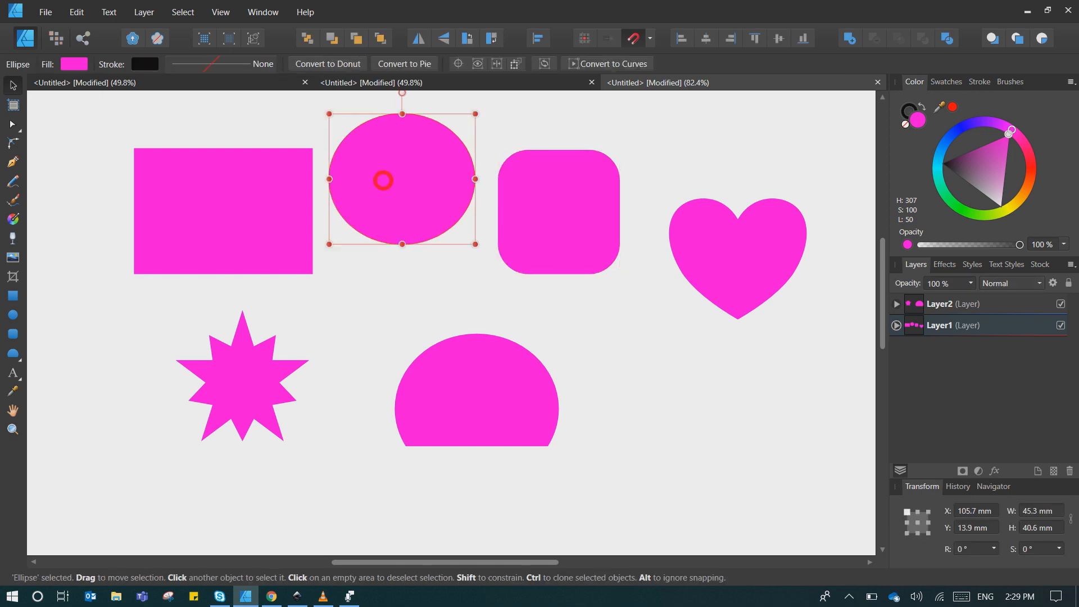
{"action": "left_click", "coordinate": [576, 218]}
{"action": "left_click", "coordinate": [247, 181]}
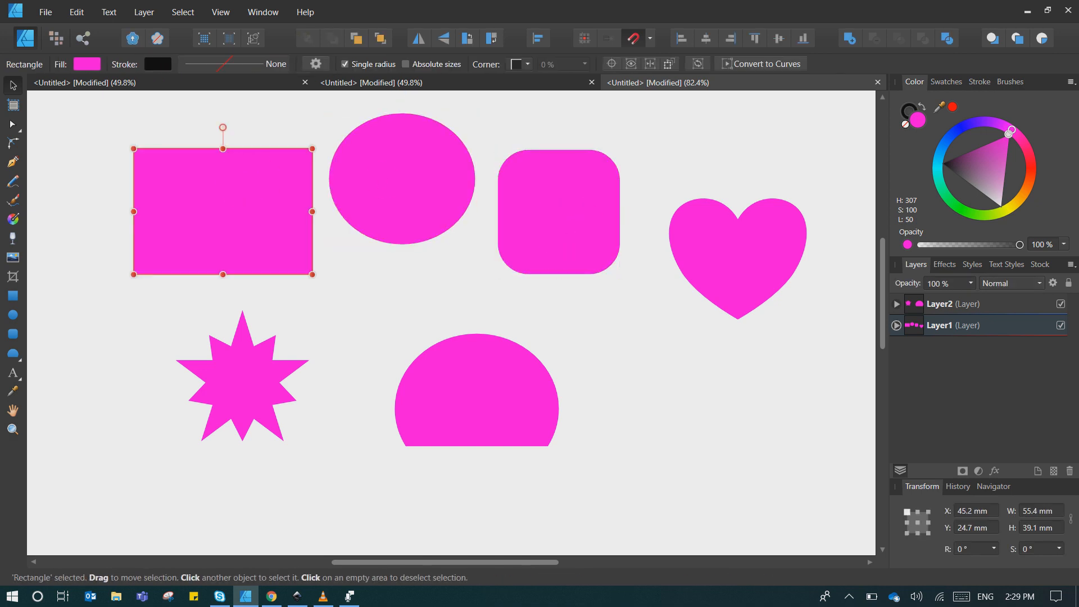
{"action": "left_click", "coordinate": [412, 193]}
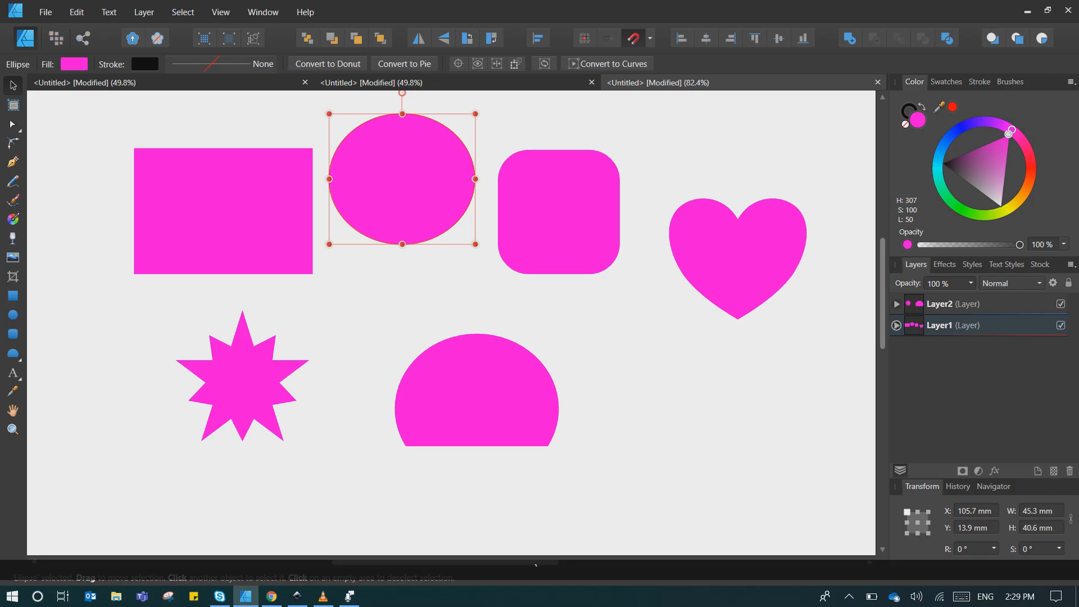
Step: Move the whole content of Layer2 so its corner sits at about X 78 mm, Y 78 mm
{"action": "left_click", "coordinate": [966, 304]}
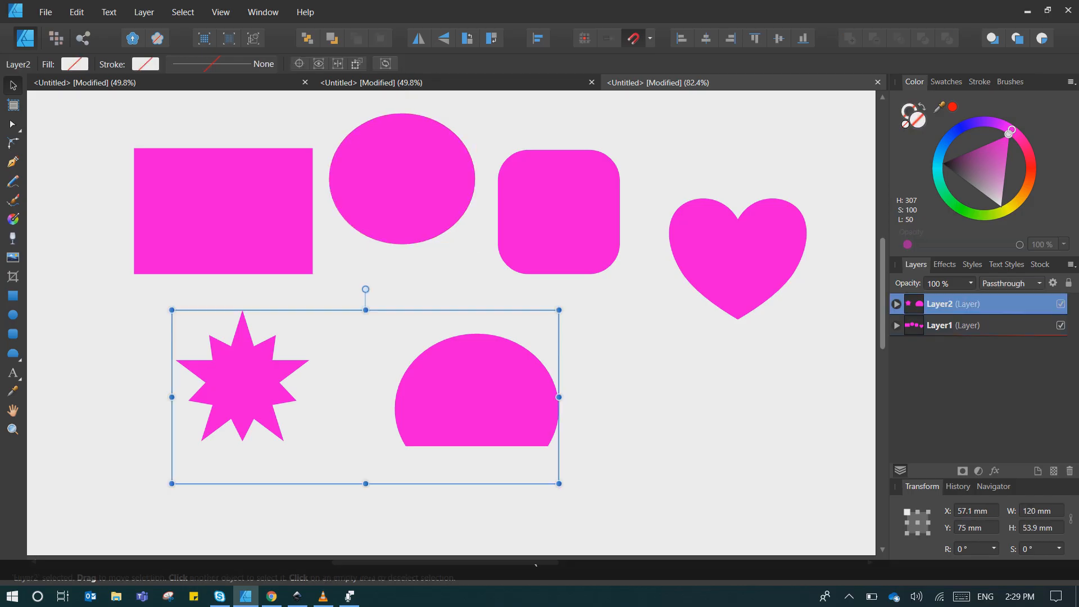
{"action": "left_click_drag", "start_coordinate": [477, 393], "coordinate": [511, 408]}
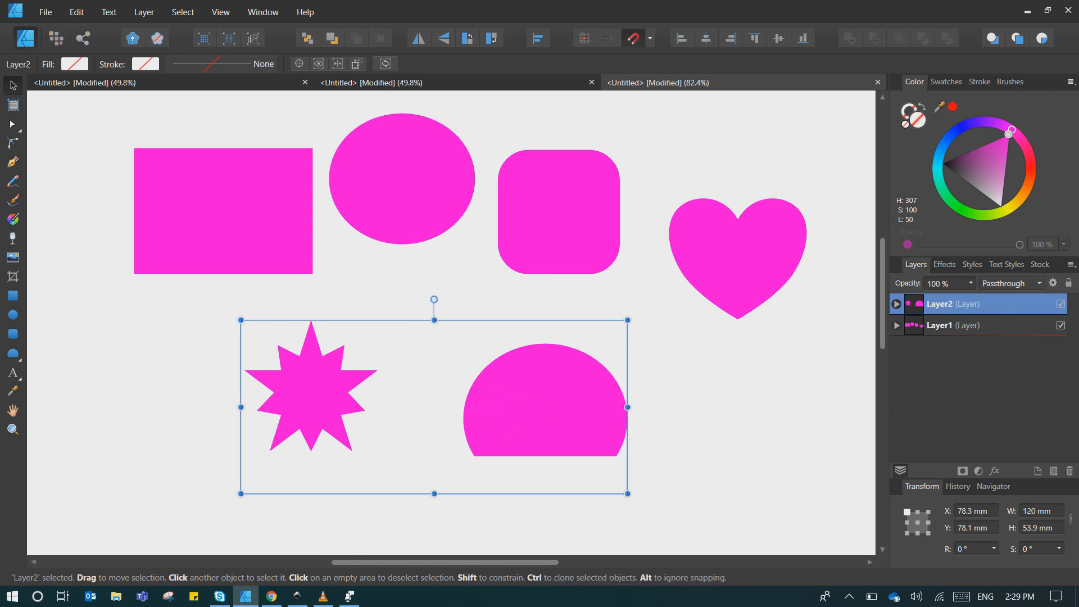
Step: Select the segment, the double star and the heart in turn to compare the selection colours of both layers
{"action": "left_click", "coordinate": [547, 417]}
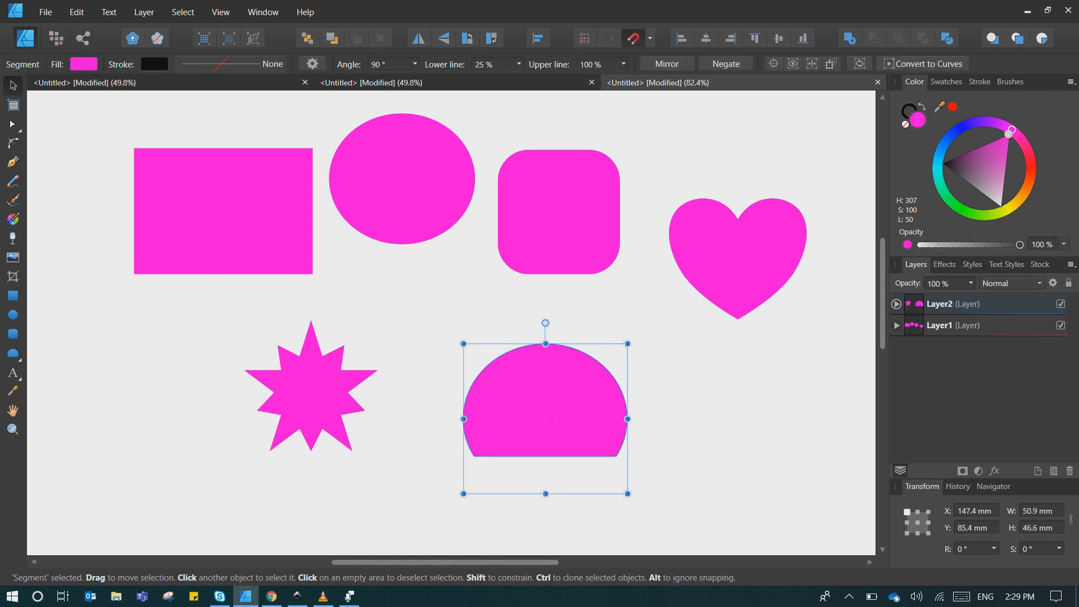
{"action": "left_click", "coordinate": [295, 382]}
{"action": "left_click", "coordinate": [541, 393]}
{"action": "left_click", "coordinate": [737, 252]}
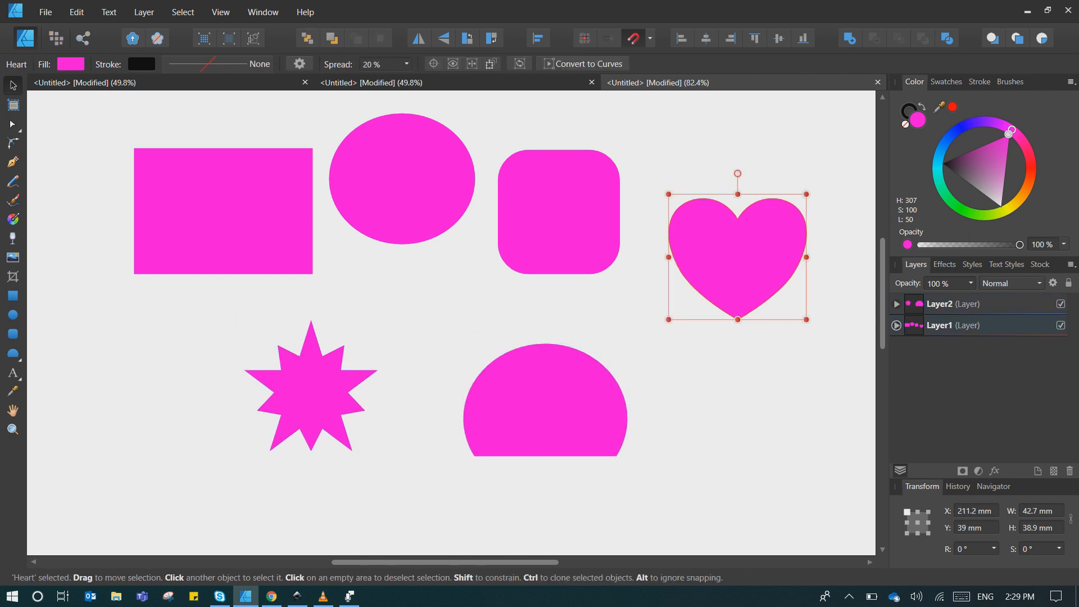
{"action": "left_click", "coordinate": [759, 373]}
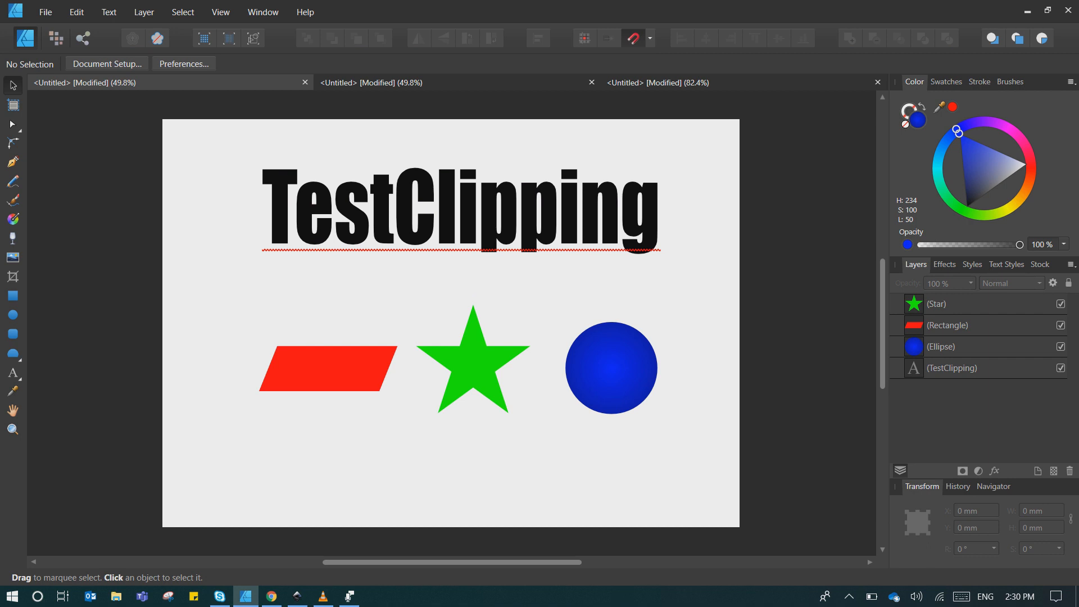
Step: Switch to the TestClipping document and check which layer entries match the red rectangle, green star and blue ellipse
{"action": "left_click", "coordinate": [328, 368]}
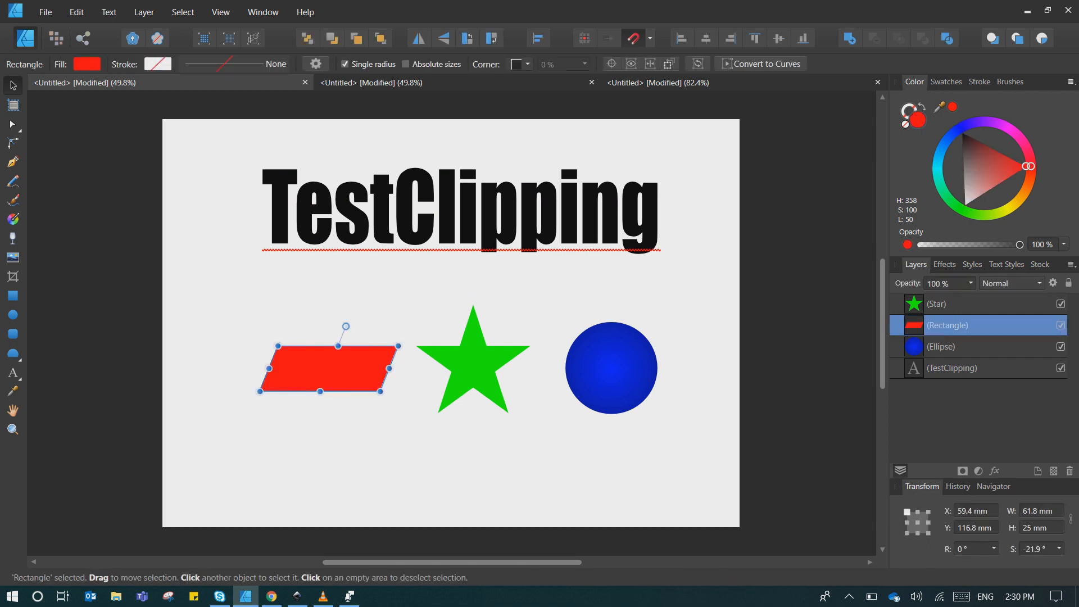
{"action": "left_click", "coordinate": [465, 354]}
{"action": "left_click", "coordinate": [583, 368]}
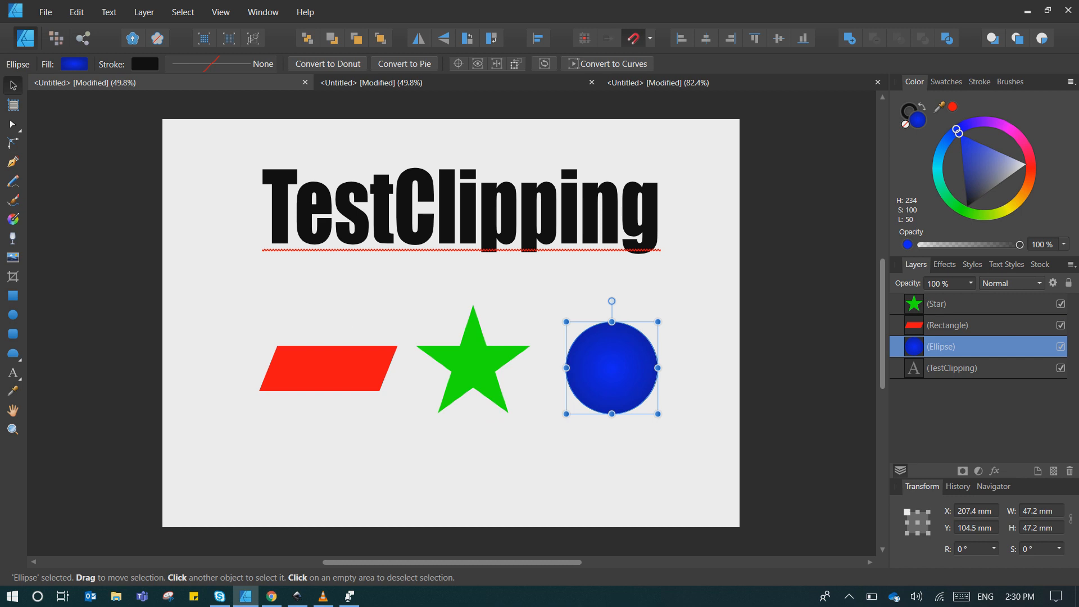
Step: Nest the red rectangle inside the TestClipping text layer so the text clips it
{"action": "left_click", "coordinate": [328, 368]}
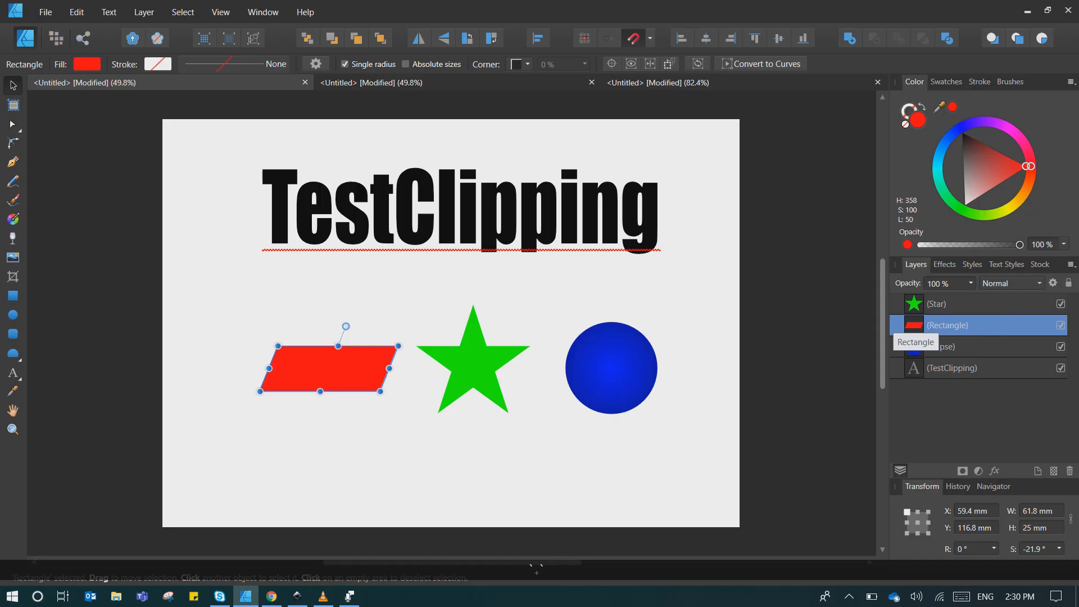
{"action": "left_click_drag", "start_coordinate": [914, 327], "coordinate": [927, 381]}
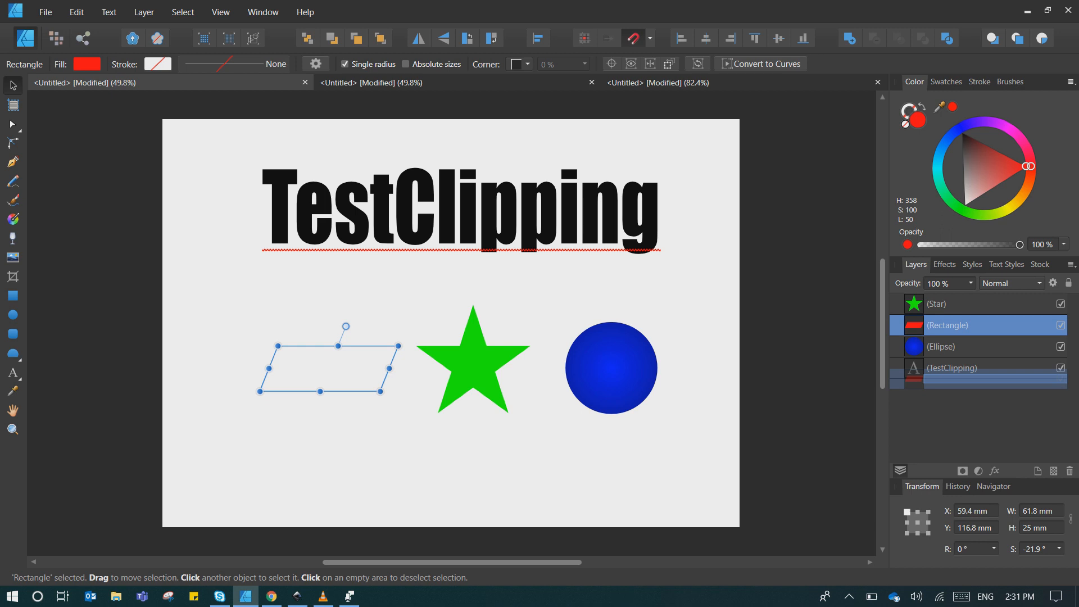
{"action": "left_click_drag", "start_coordinate": [927, 381], "coordinate": [958, 376]}
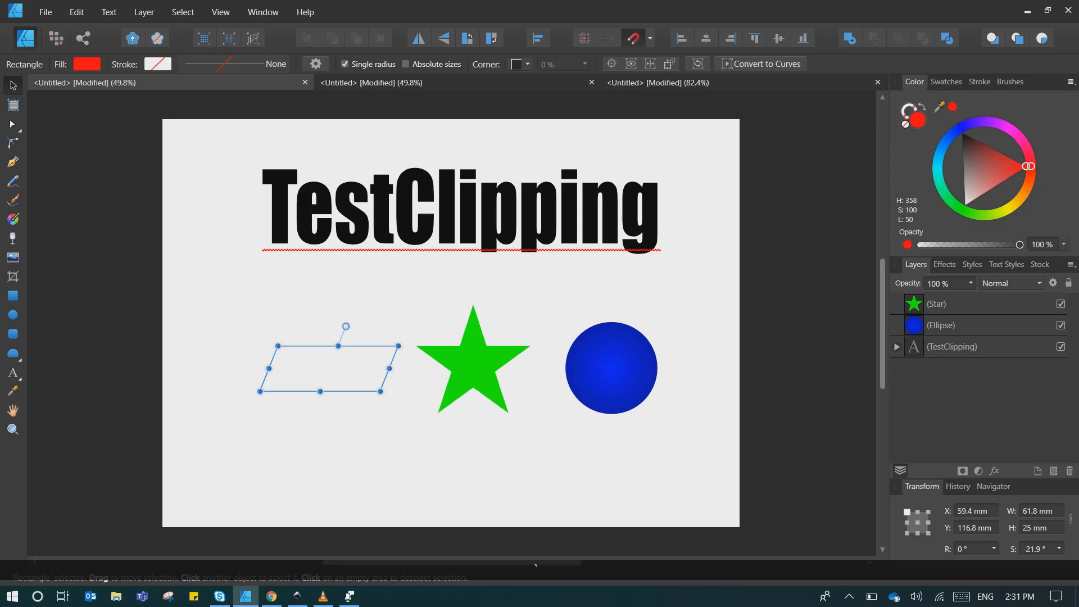
{"action": "left_click", "coordinate": [534, 494]}
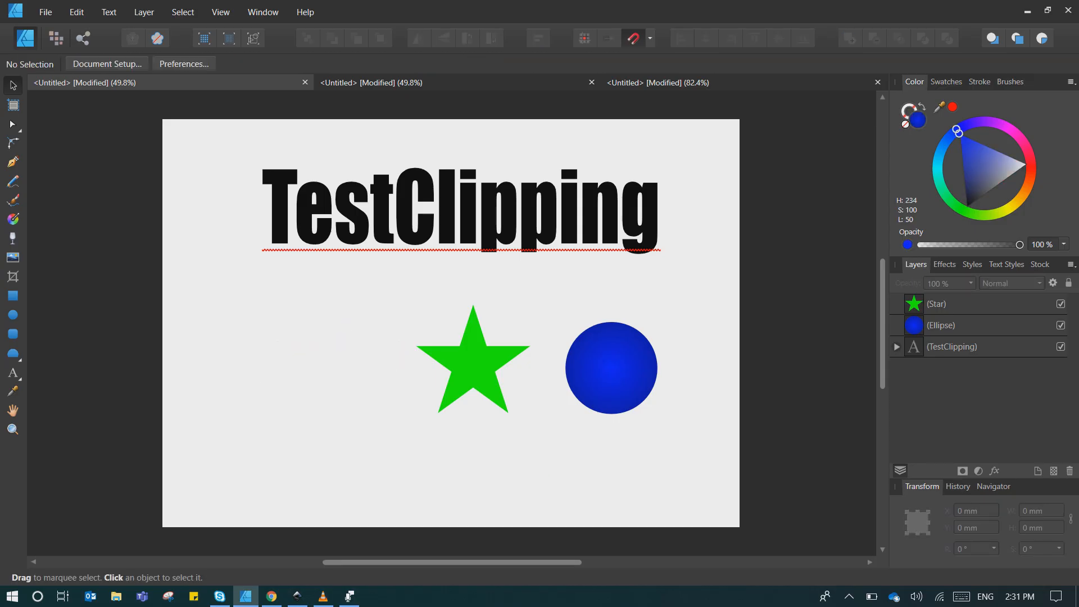
Step: Expand the TestClipping layer and move the nested red rectangle over the word "Test" at about X 65 mm, Y 36 mm
{"action": "left_click", "coordinate": [896, 346]}
{"action": "left_click", "coordinate": [954, 367]}
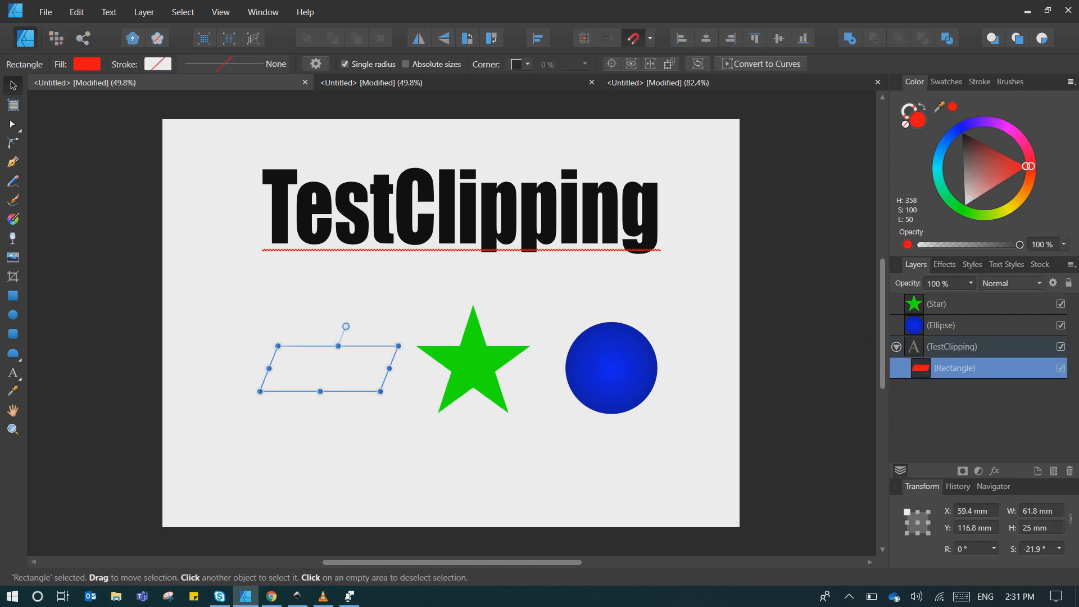
{"action": "left_click_drag", "start_coordinate": [329, 368], "coordinate": [340, 211]}
{"action": "left_click", "coordinate": [800, 393]}
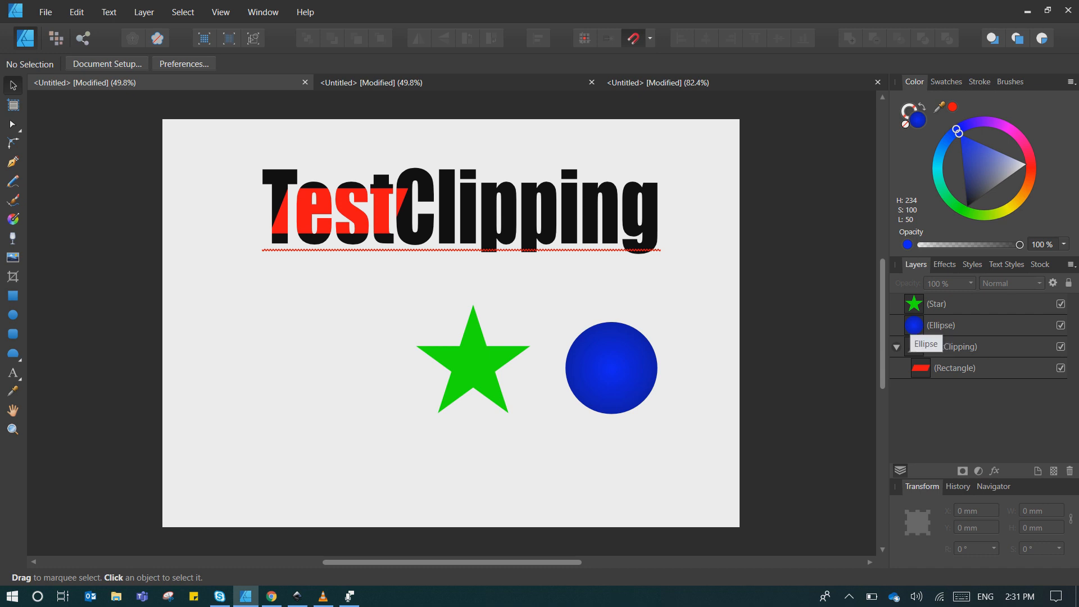
Step: Nest the blue ellipse inside the TestClipping text and move it over the letters "ipp", at about X 149 mm, Y 25 mm
{"action": "left_click_drag", "start_coordinate": [921, 344], "coordinate": [955, 345]}
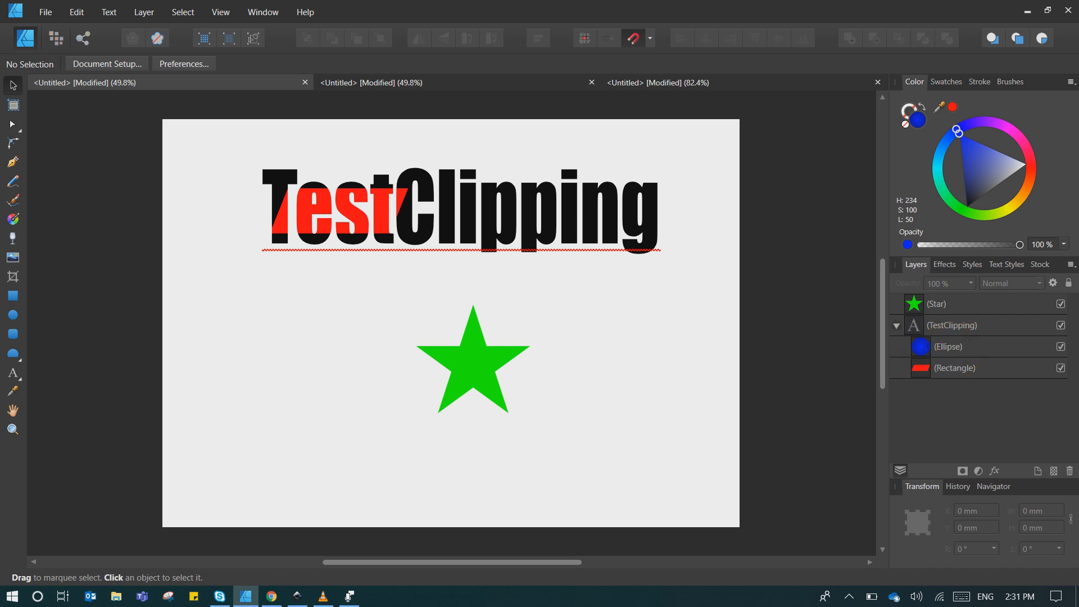
{"action": "left_click", "coordinate": [962, 338]}
{"action": "mouse_move", "coordinate": [609, 385]}
{"action": "left_mouse_down"}
{"action": "mouse_move", "coordinate": [512, 234]}
{"action": "mouse_move", "coordinate": [498, 234]}
{"action": "left_mouse_up"}
Step: Undo the last two changes, and clip the green star inside the TestClipping text over the letters "ng", at about X 204 mm, Y 17 mm
{"action": "key", "text": "ctrl+z"}
{"action": "key", "text": "ctrl+z"}
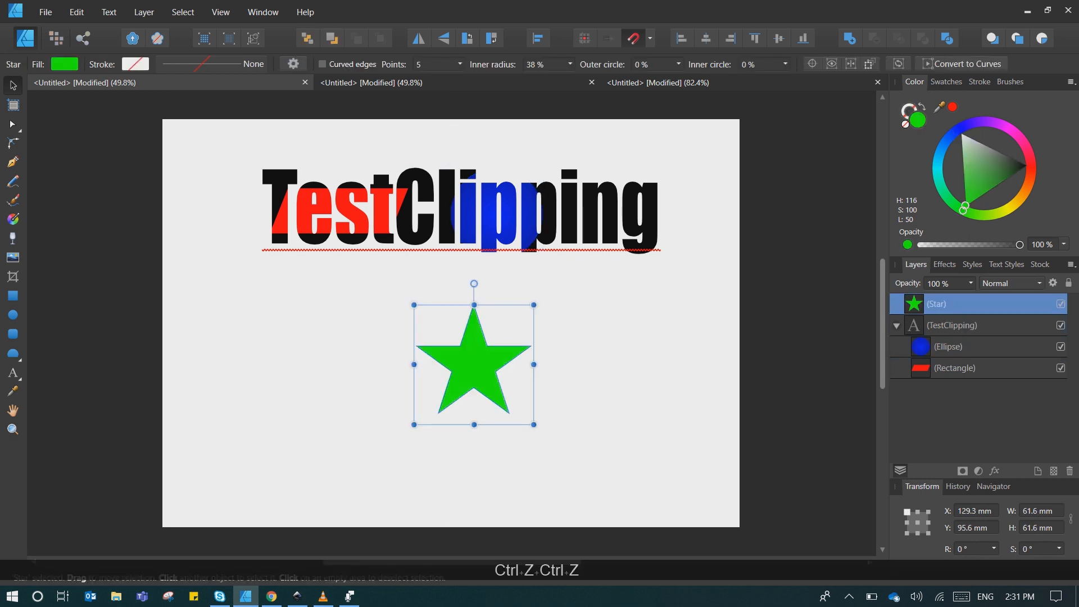
{"action": "left_click_drag", "start_coordinate": [955, 303], "coordinate": [955, 336]}
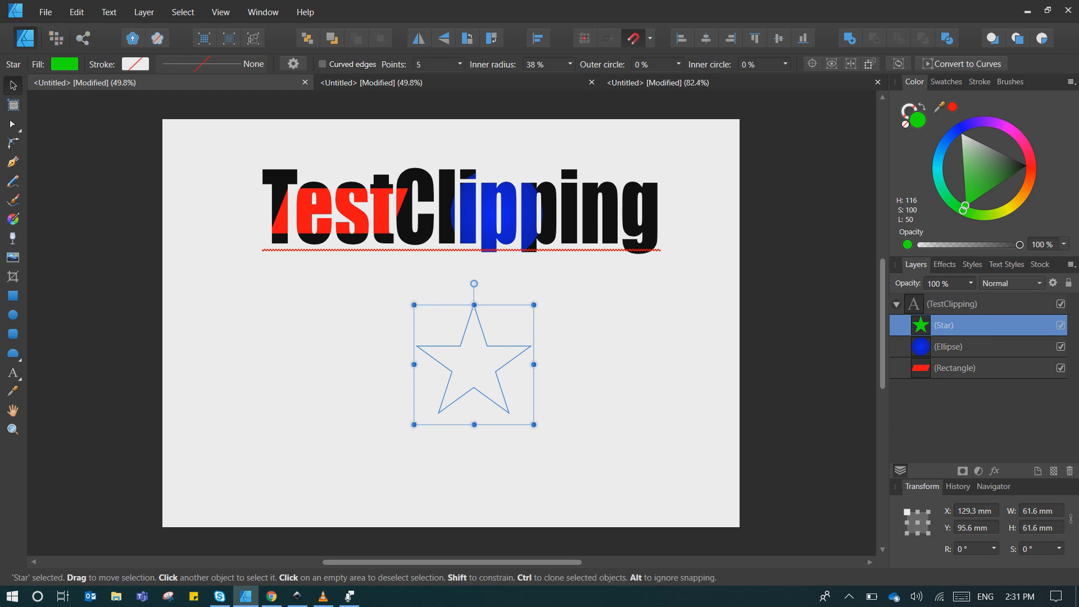
{"action": "left_click_drag", "start_coordinate": [473, 365], "coordinate": [619, 211]}
{"action": "left_click", "coordinate": [585, 392]}
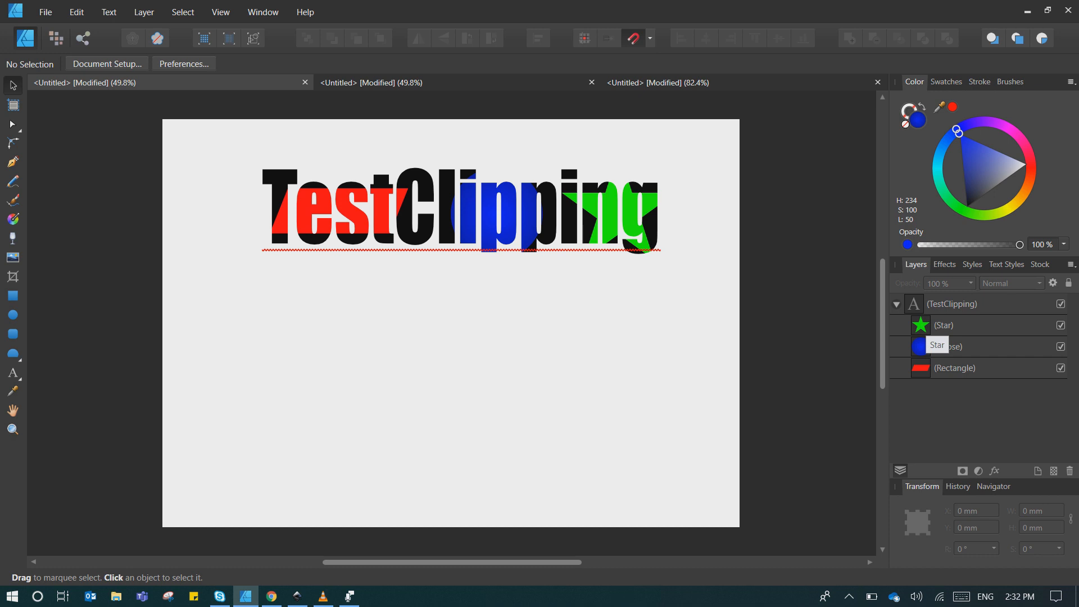
Step: Select the nested star, ellipse, rectangle and the parent TestClipping text in turn to review the clipping structure
{"action": "left_click", "coordinate": [926, 329]}
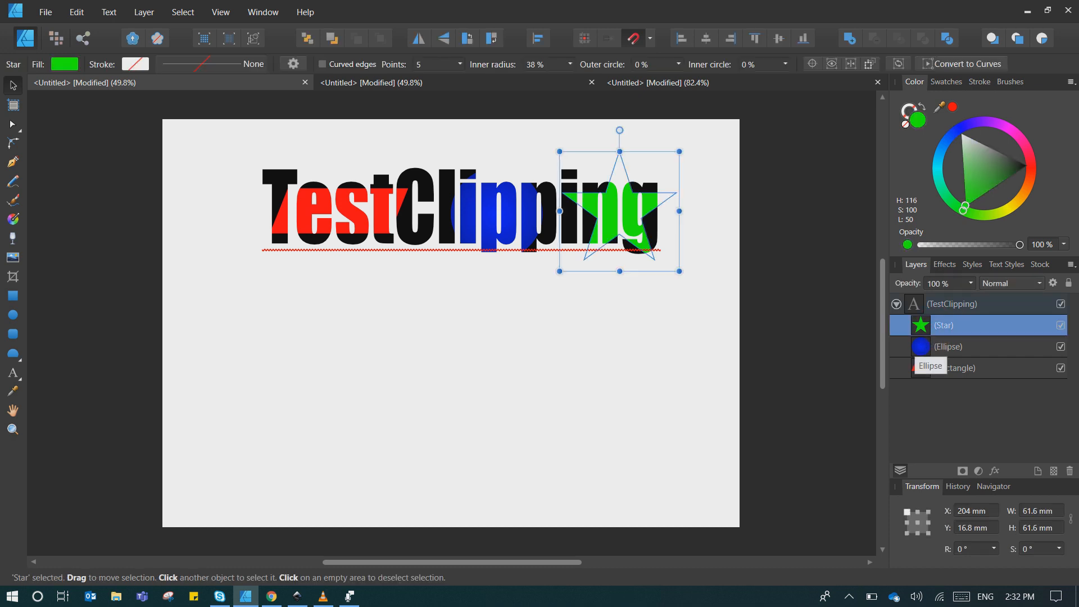
{"action": "left_click", "coordinate": [921, 347]}
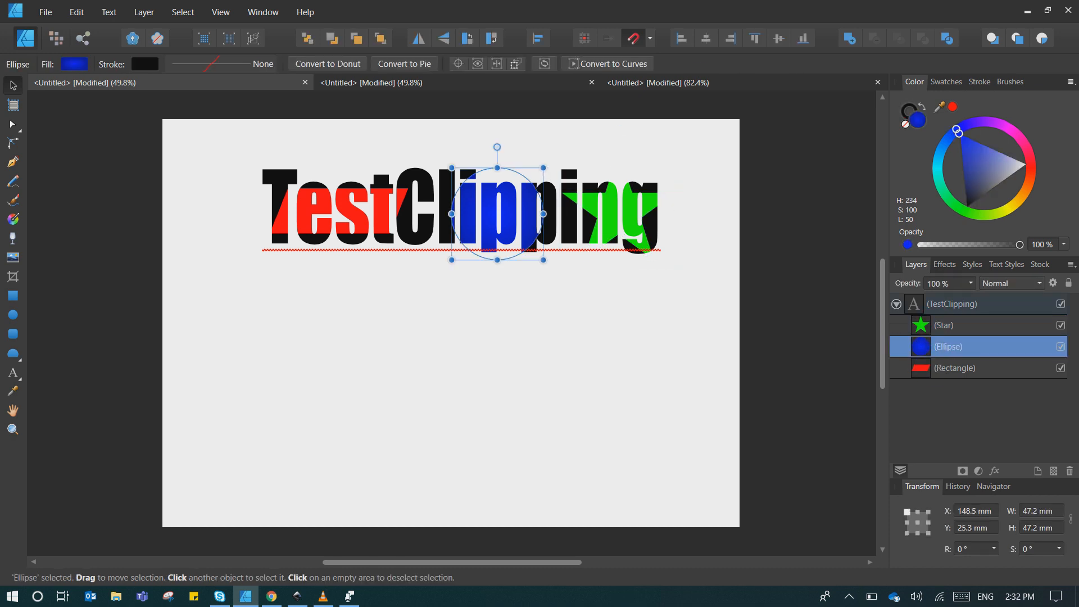
{"action": "left_click", "coordinate": [928, 367]}
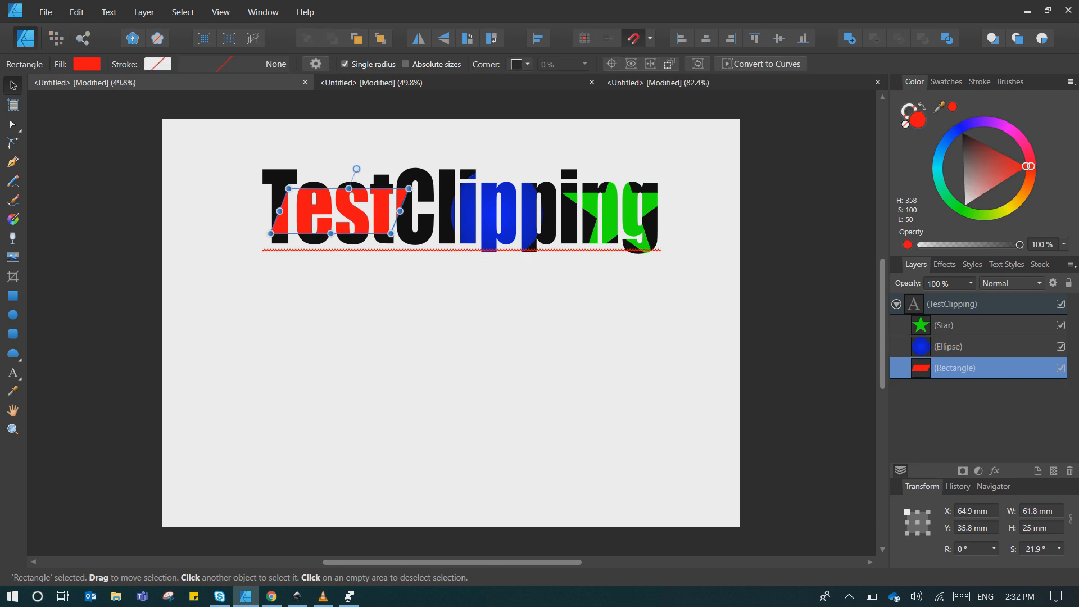
{"action": "left_click", "coordinate": [943, 328]}
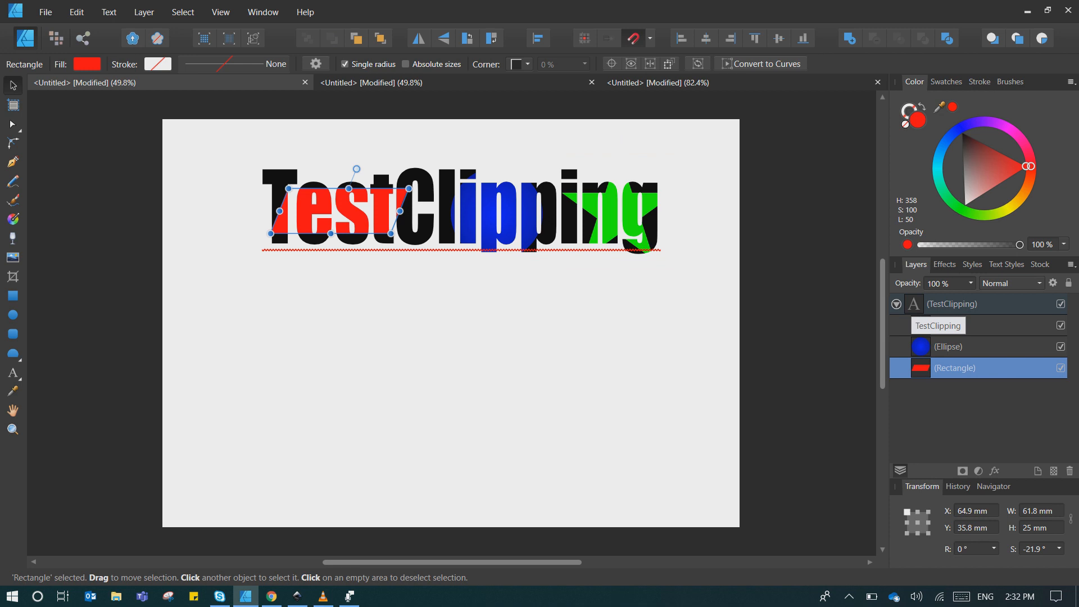
{"action": "left_click", "coordinate": [954, 304]}
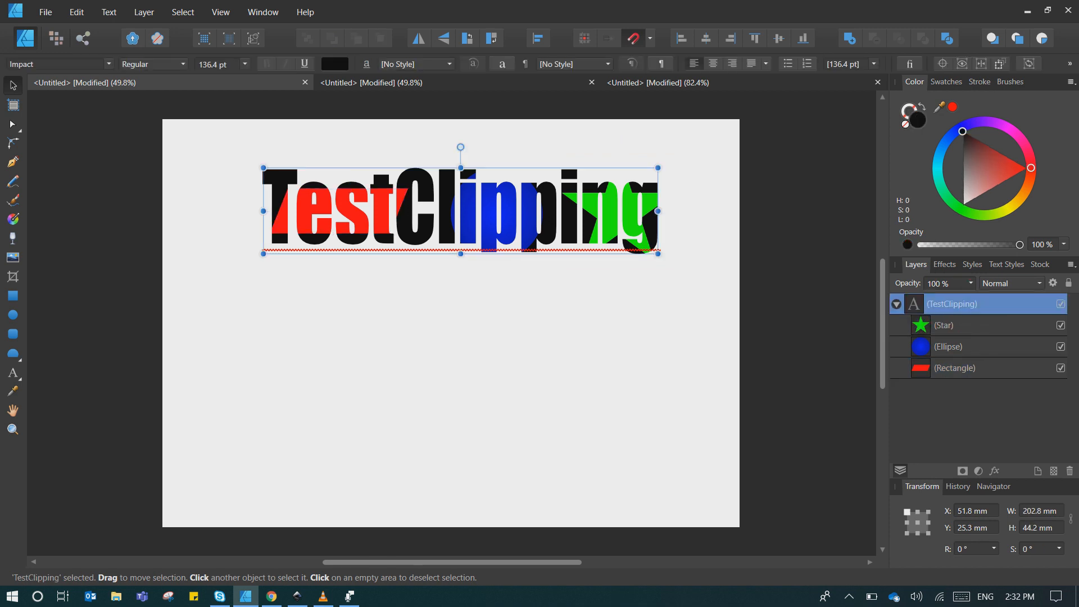
Step: Undo the clipping changes until the red rectangle, green star and blue ellipse are separate from the TestClipping text
{"action": "left_click", "coordinate": [510, 409]}
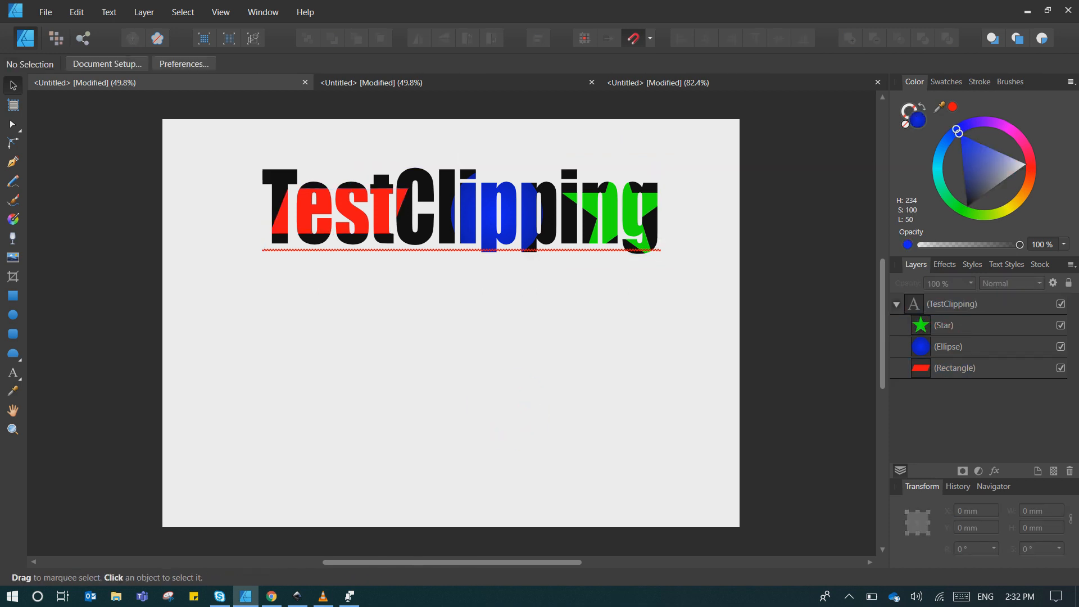
{"action": "key", "text": "ctrl+z"}
{"action": "key", "text": "ctrl+z"}
{"action": "key", "text": "ctrl+z"}
{"action": "key", "text": "ctrl+z"}
{"action": "key", "text": "ctrl+z"}
{"action": "key", "text": "ctrl+z"}
{"action": "key", "text": "ctrl+z"}
{"action": "key", "text": "ctrl+z"}
{"action": "key", "text": "ctrl+z"}
{"action": "key", "text": "ctrl+z"}
{"action": "key", "text": "ctrl+z"}
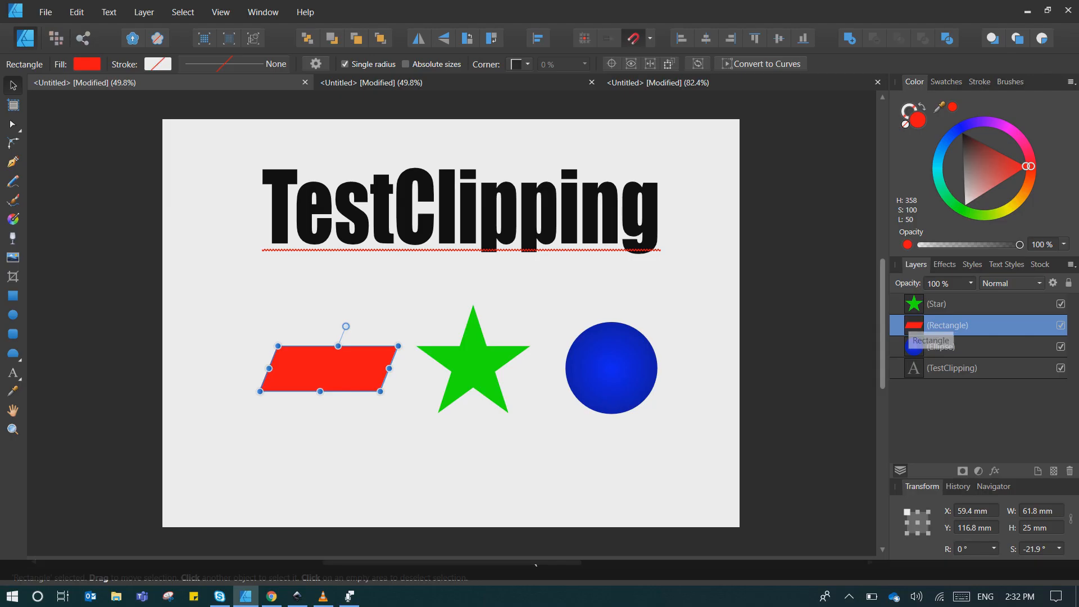
Step: Nest the red rectangle inside the TestClipping text and move it over the word "Test"
{"action": "left_click_drag", "start_coordinate": [916, 331], "coordinate": [932, 377]}
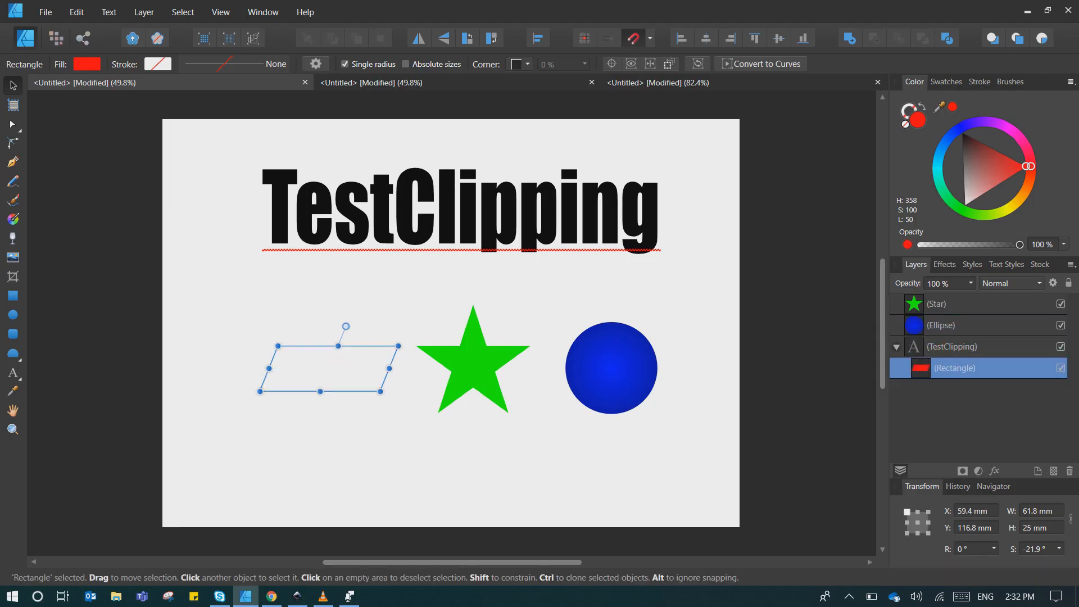
{"action": "left_click_drag", "start_coordinate": [328, 368], "coordinate": [366, 212]}
Step: Cut the green star, paste it inside the TestClipping text with Insert inside the selection, and move it to about X 129.3 mm, Y 19.5 mm
{"action": "left_click", "coordinate": [473, 366]}
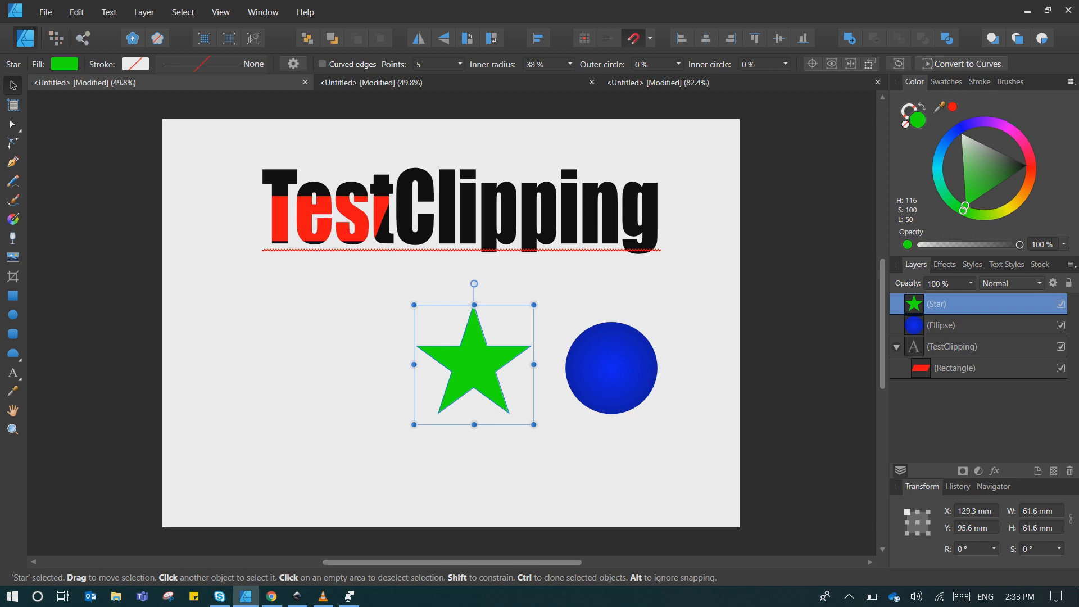
{"action": "key", "text": "ctrl"}
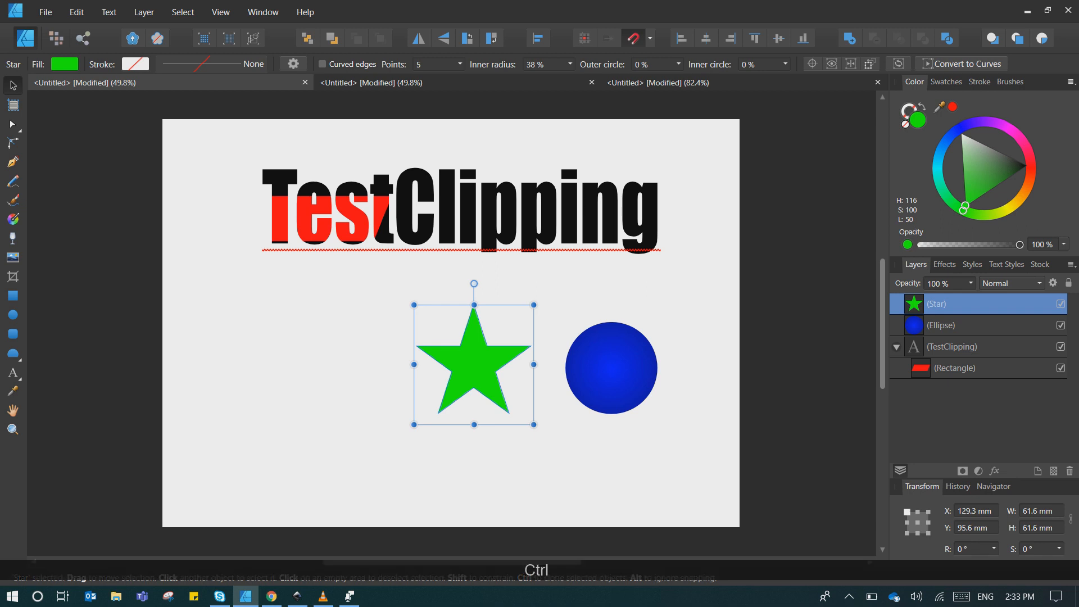
{"action": "key", "text": "ctrl+x"}
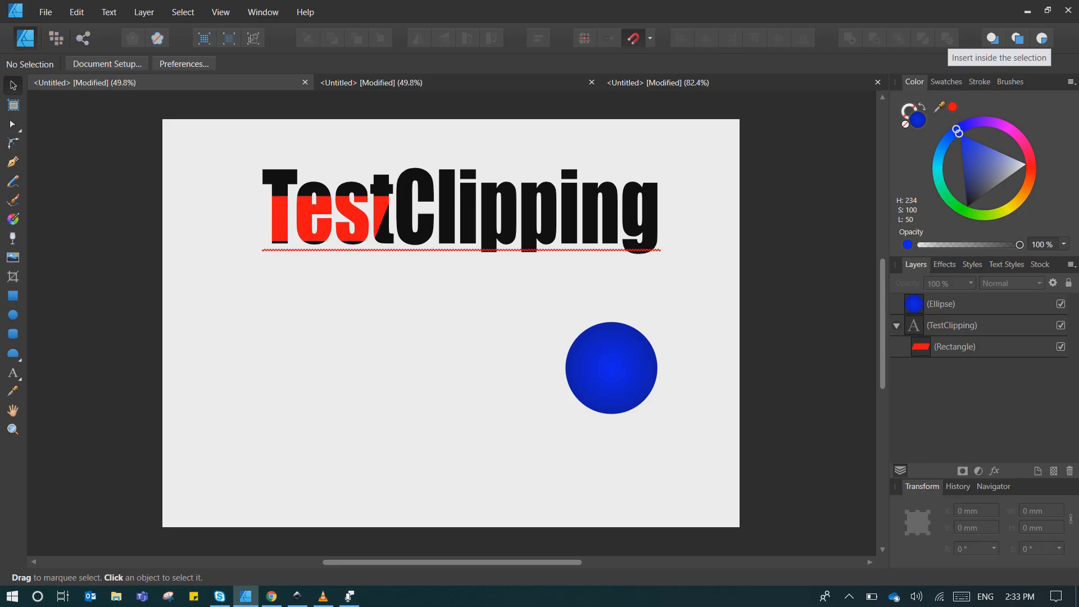
{"action": "key", "text": "grave"}
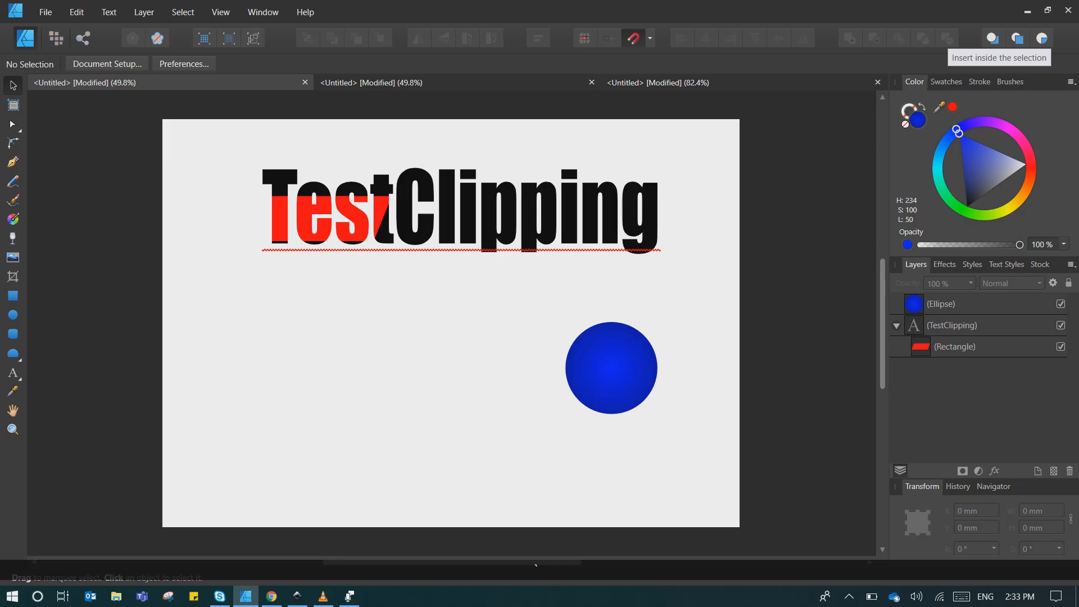
{"action": "left_click", "coordinate": [1041, 38]}
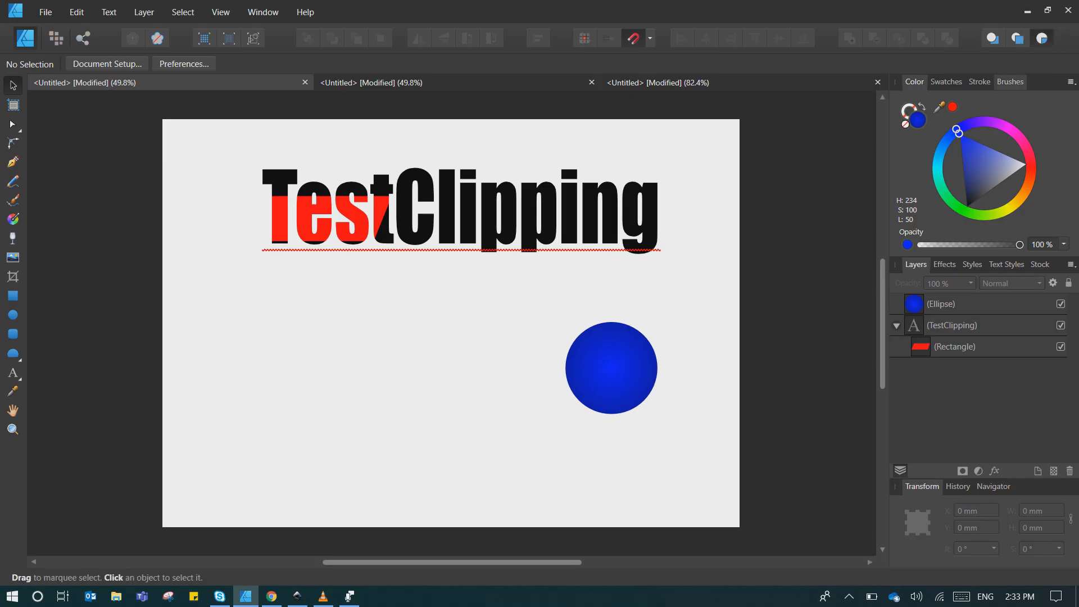
{"action": "left_click", "coordinate": [460, 211]}
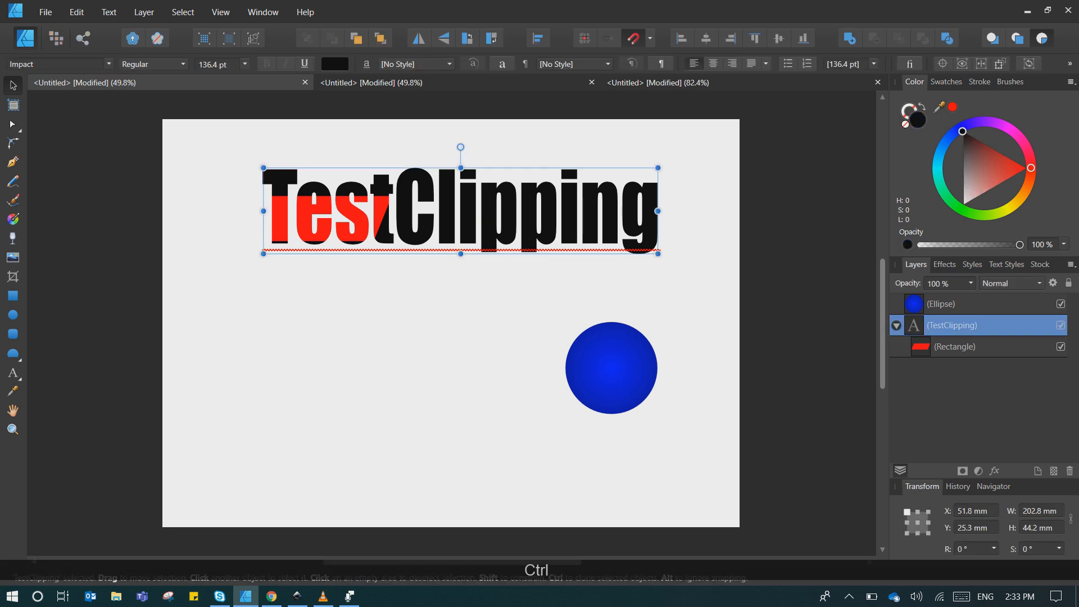
{"action": "key", "text": "ctrl+v"}
{"action": "left_click_drag", "start_coordinate": [473, 364], "coordinate": [474, 217]}
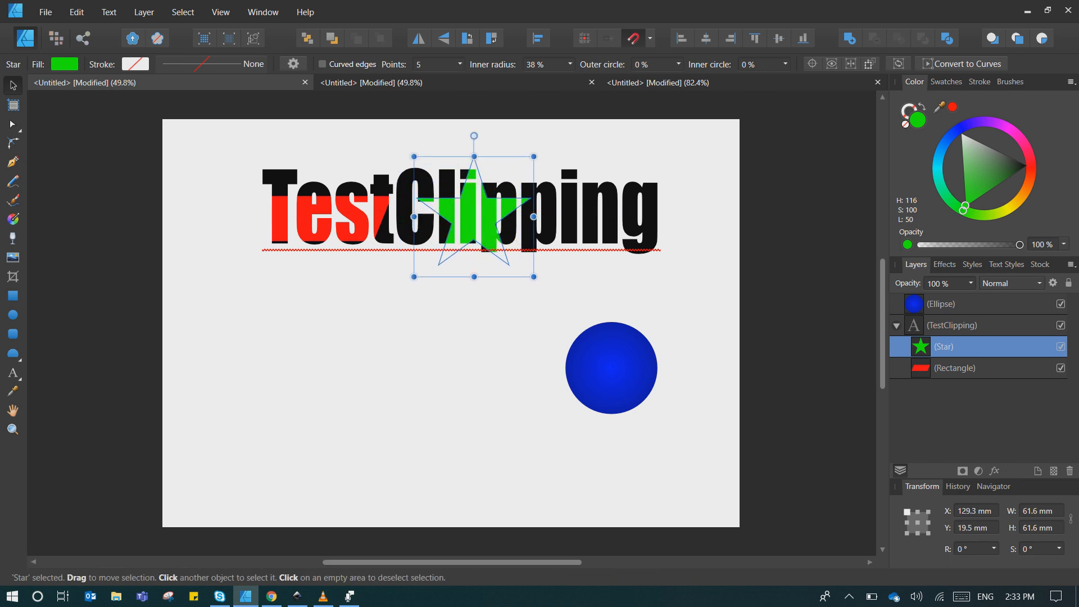
{"action": "left_click", "coordinate": [690, 301]}
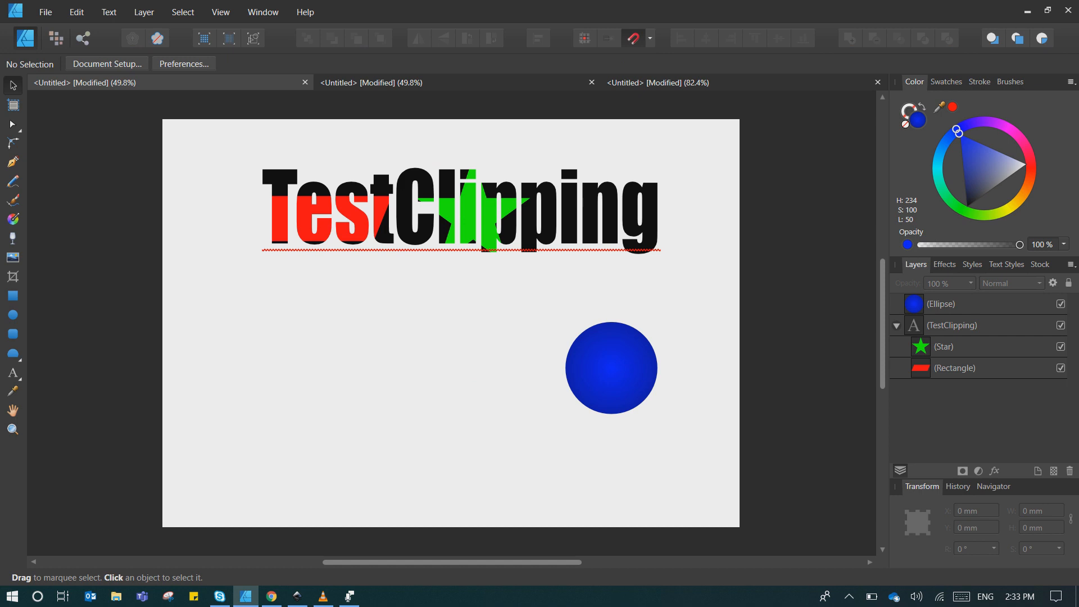
Step: Cut the blue ellipse, paste it inside the TestClipping text, and move it over the last letters of the word
{"action": "left_click", "coordinate": [601, 352]}
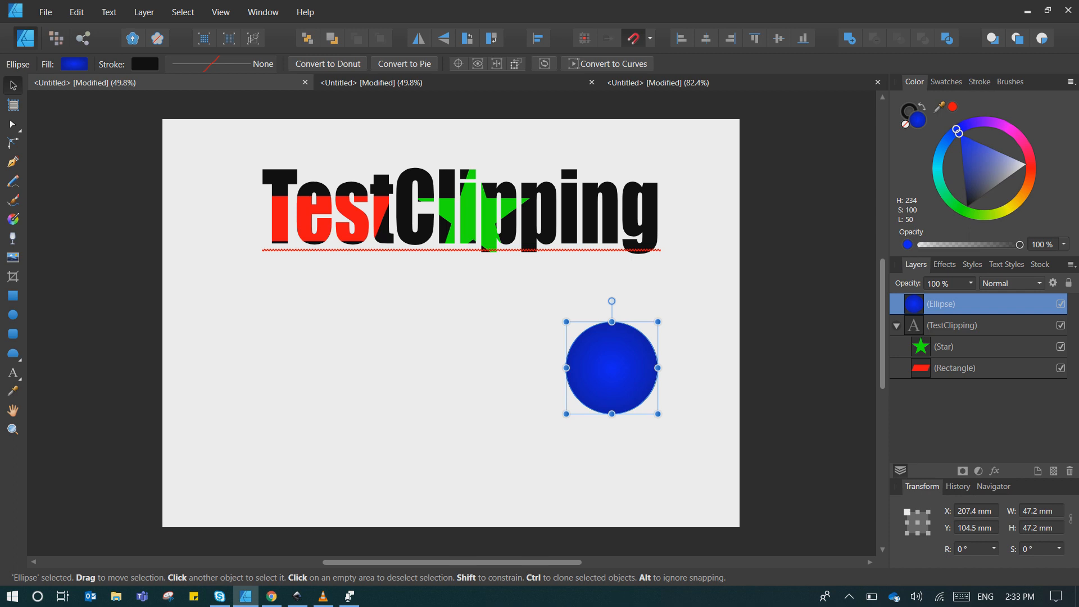
{"action": "key", "text": "ctrl+x"}
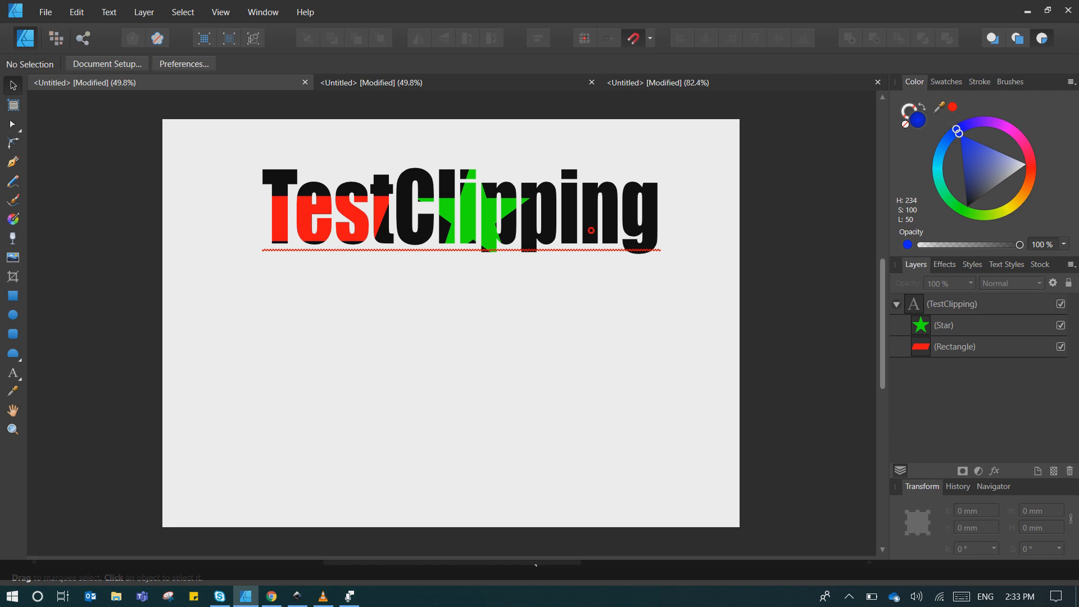
{"action": "left_click", "coordinate": [591, 230]}
{"action": "key", "text": "ctrl"}
{"action": "key", "text": "ctrl+v"}
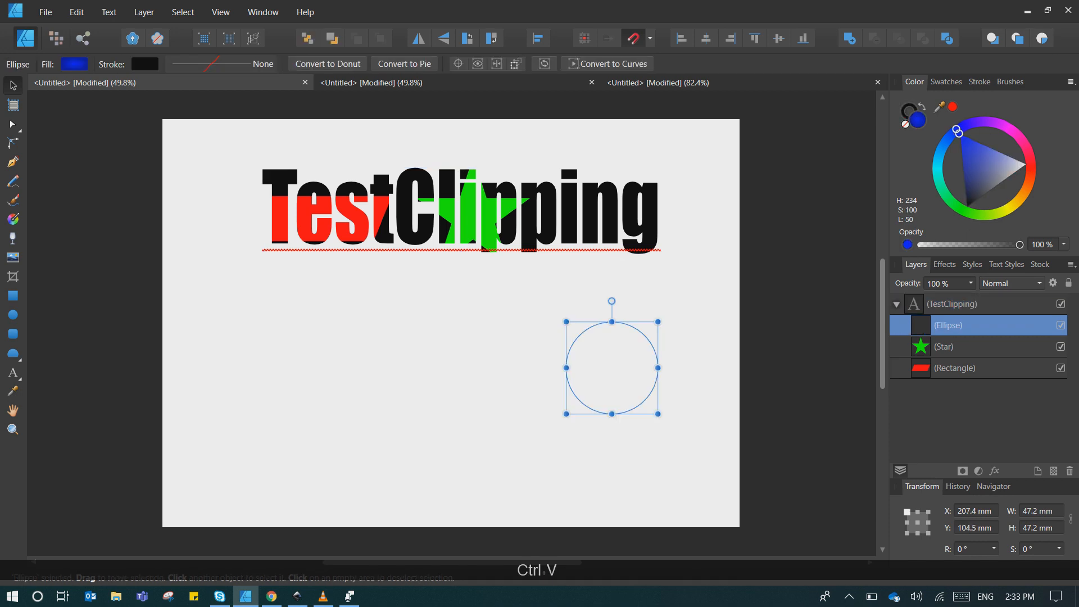
{"action": "left_click_drag", "start_coordinate": [610, 357], "coordinate": [608, 219]}
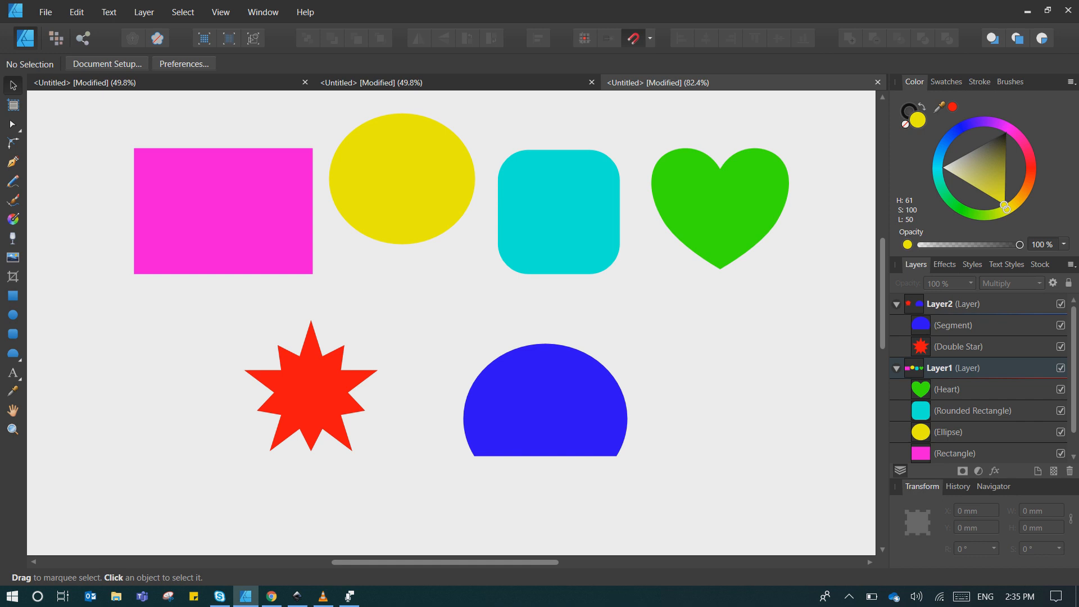
Step: Overlap the yellow ellipse with the magenta rectangle's right edge and change the ellipse's blend mode to turn the overlap pale pink
{"action": "left_click_drag", "start_coordinate": [402, 179], "coordinate": [322, 217]}
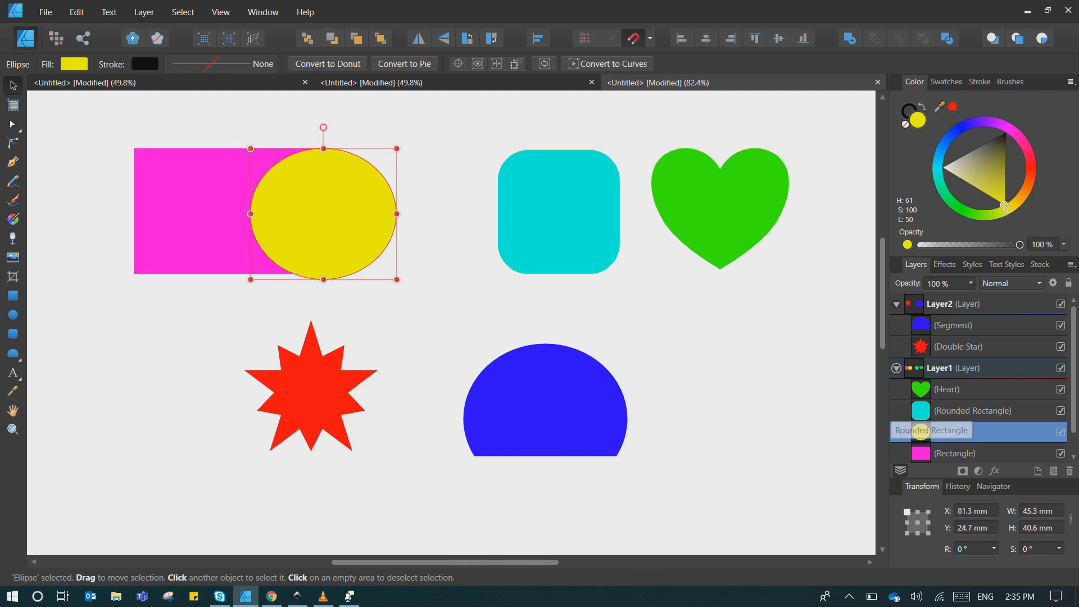
{"action": "left_click", "coordinate": [962, 410]}
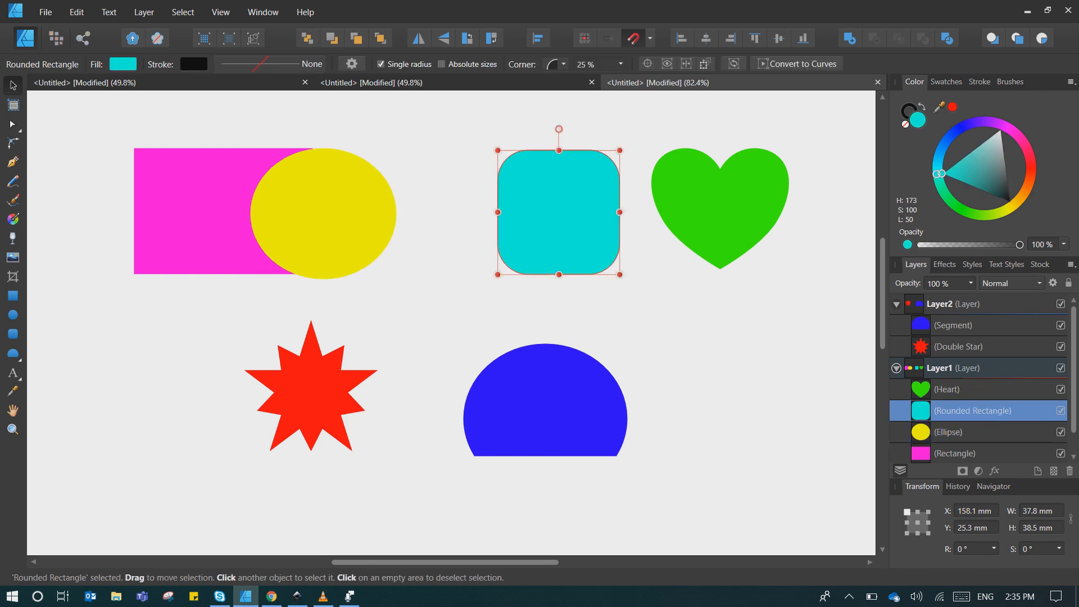
{"action": "left_click", "coordinate": [963, 432]}
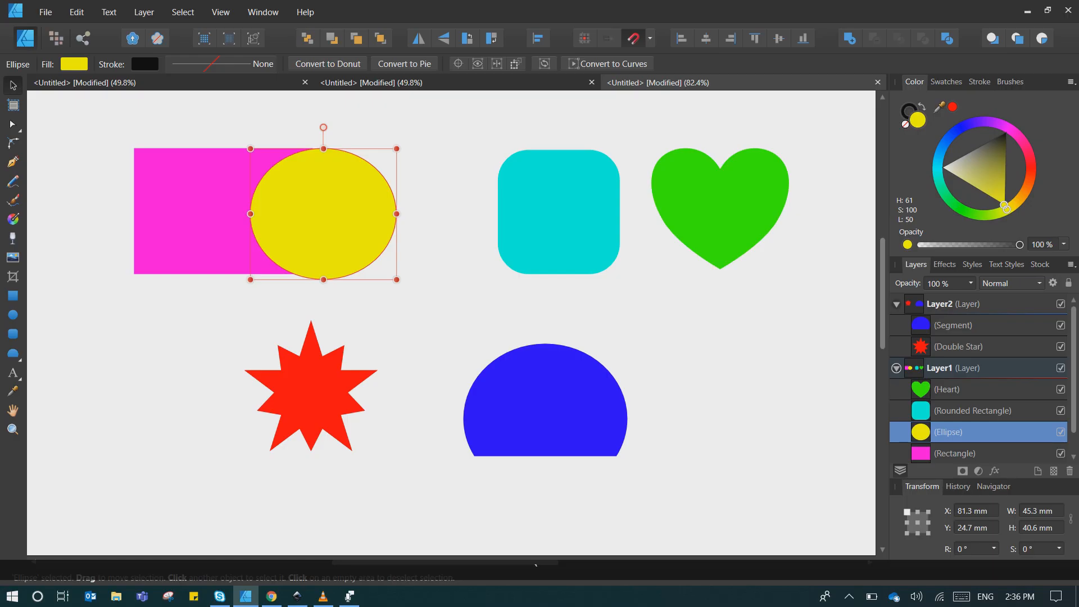
{"action": "left_click", "coordinate": [1009, 283]}
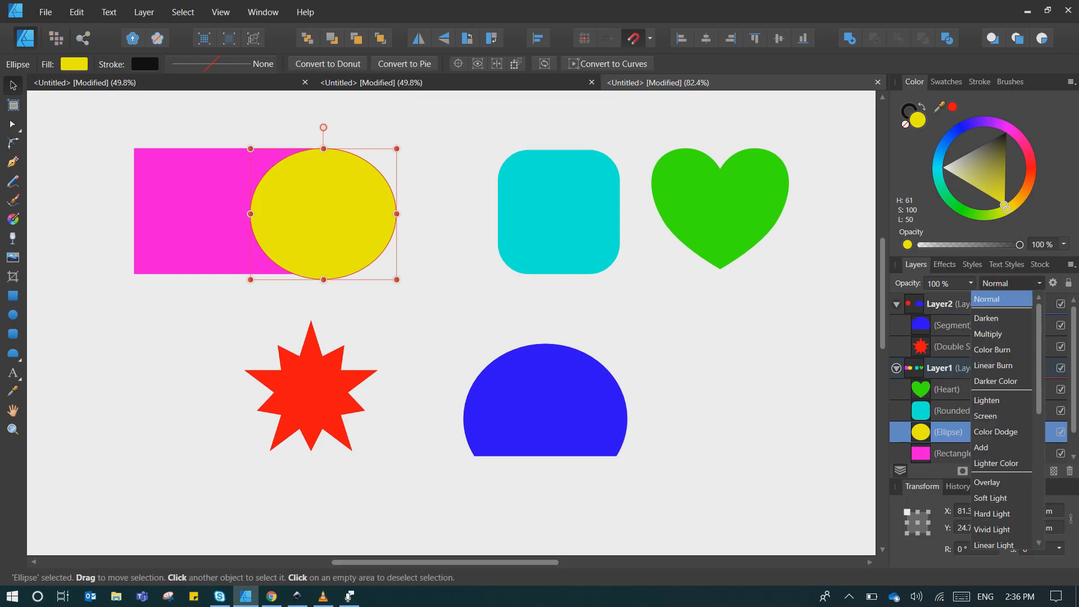
{"action": "scroll", "coordinate": [1000, 430], "scroll_direction": "down", "scroll_amount": 2}
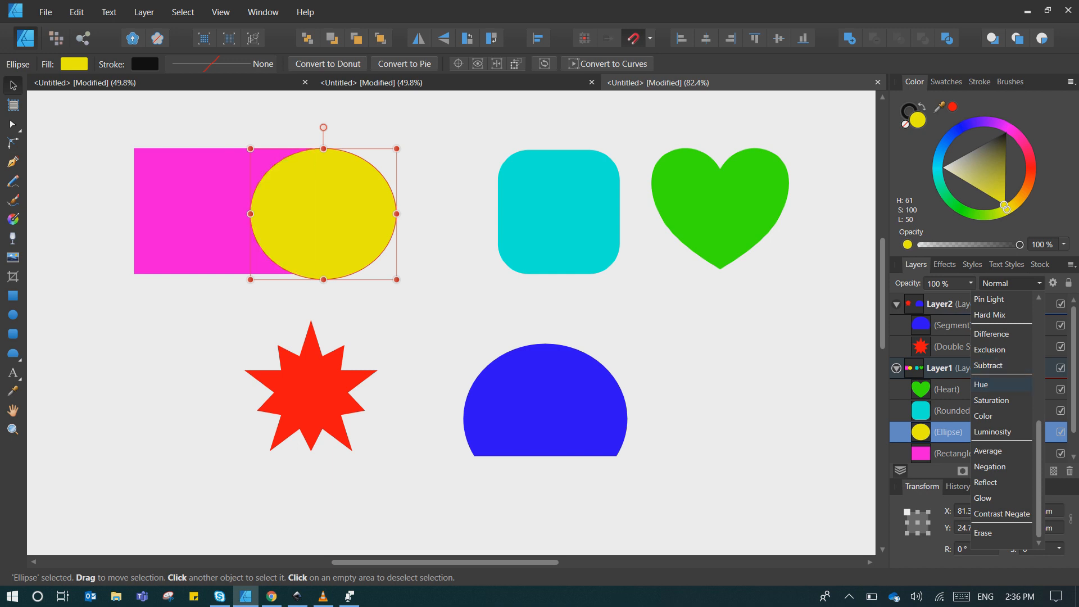
{"action": "left_click_drag", "start_coordinate": [337, 214], "coordinate": [339, 211]}
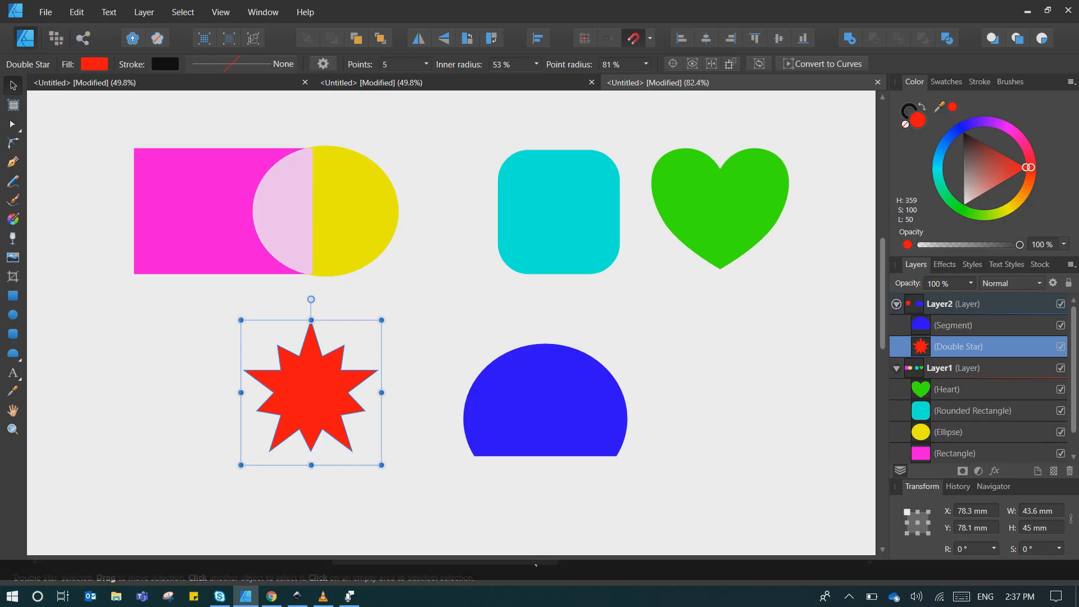
Step: Apply a Gaussian Blur layer effect with a radius of about 13.4 px to the red double star
{"action": "left_click", "coordinate": [994, 471]}
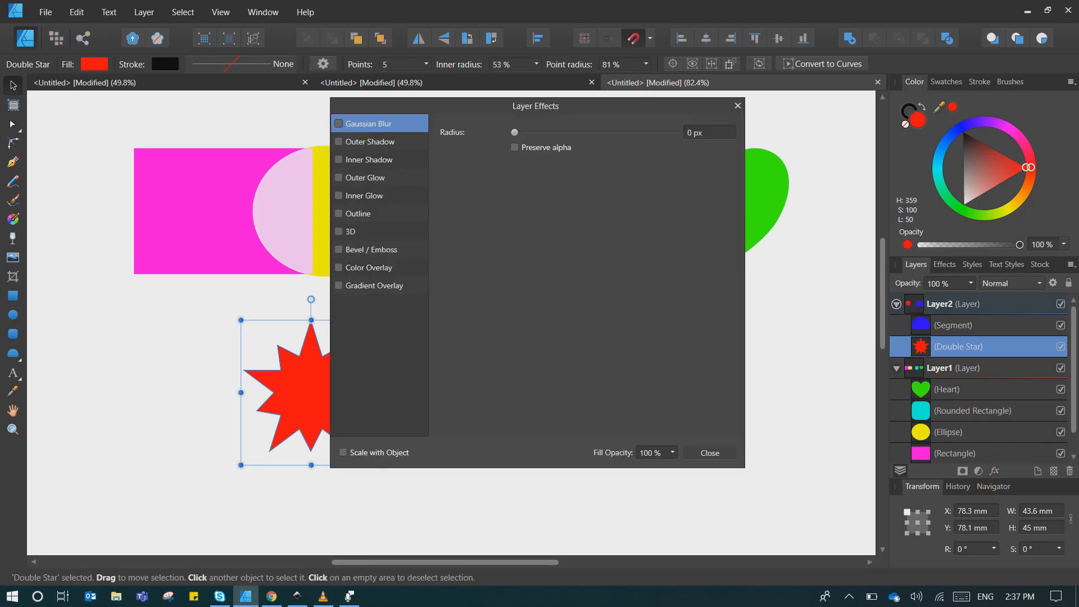
{"action": "left_click_drag", "start_coordinate": [536, 105], "coordinate": [681, 139]}
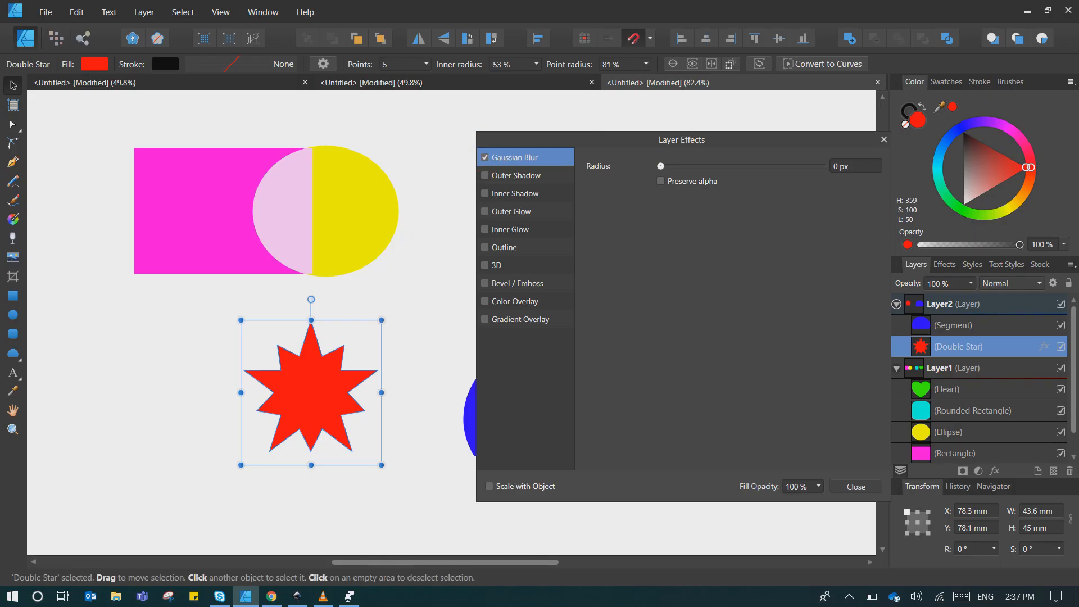
{"action": "left_click_drag", "start_coordinate": [660, 166], "coordinate": [735, 167]}
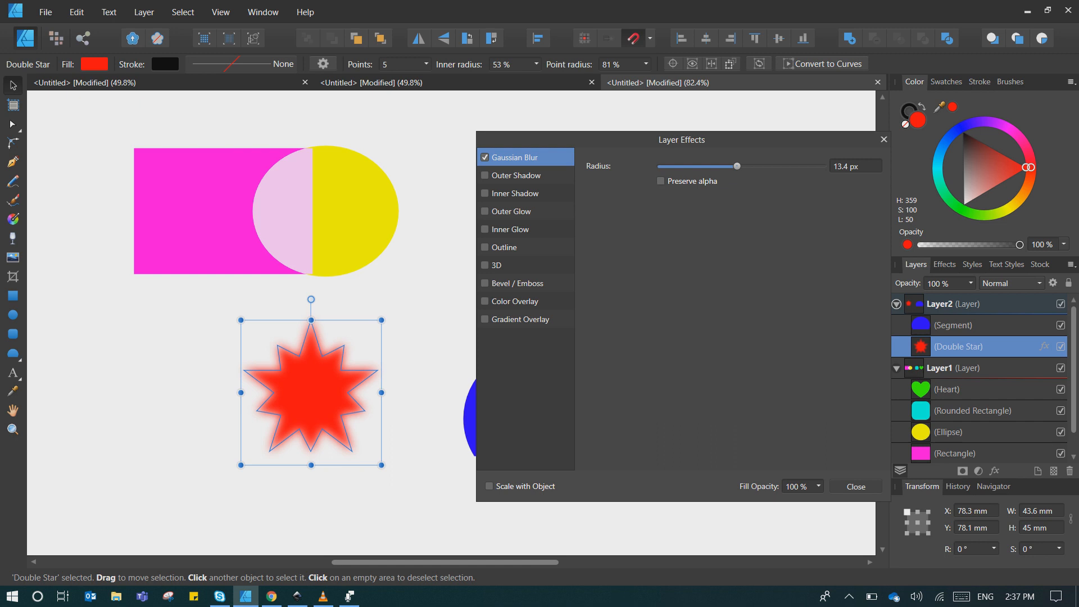
{"action": "left_click", "coordinate": [848, 486]}
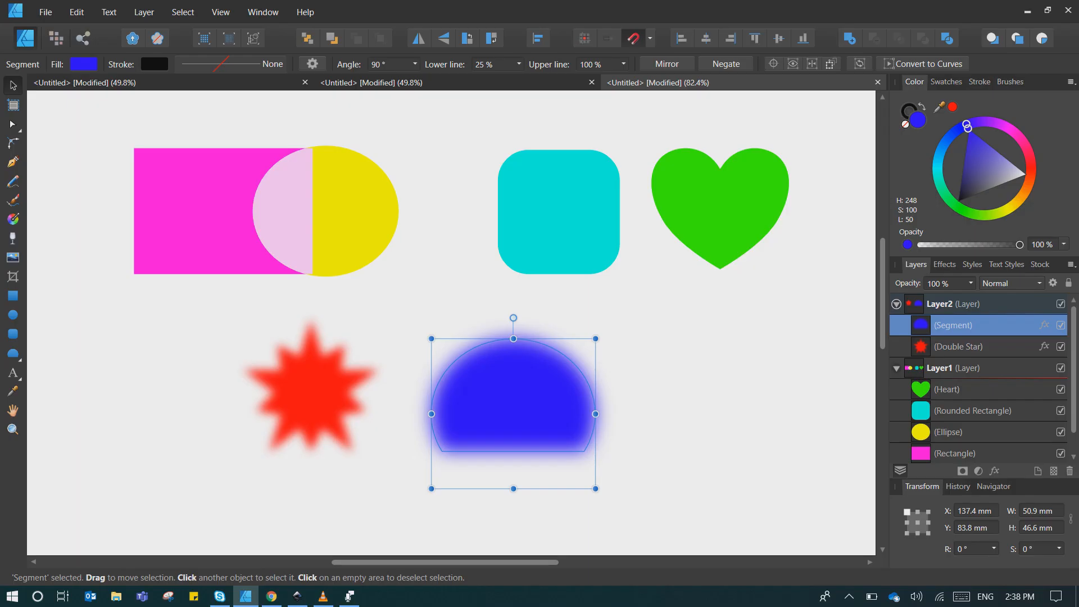
Step: Move the cyan rounded rectangle to about X 146.1 mm, Y 25.3 mm, and apply the Frost style to it
{"action": "left_click", "coordinate": [518, 203]}
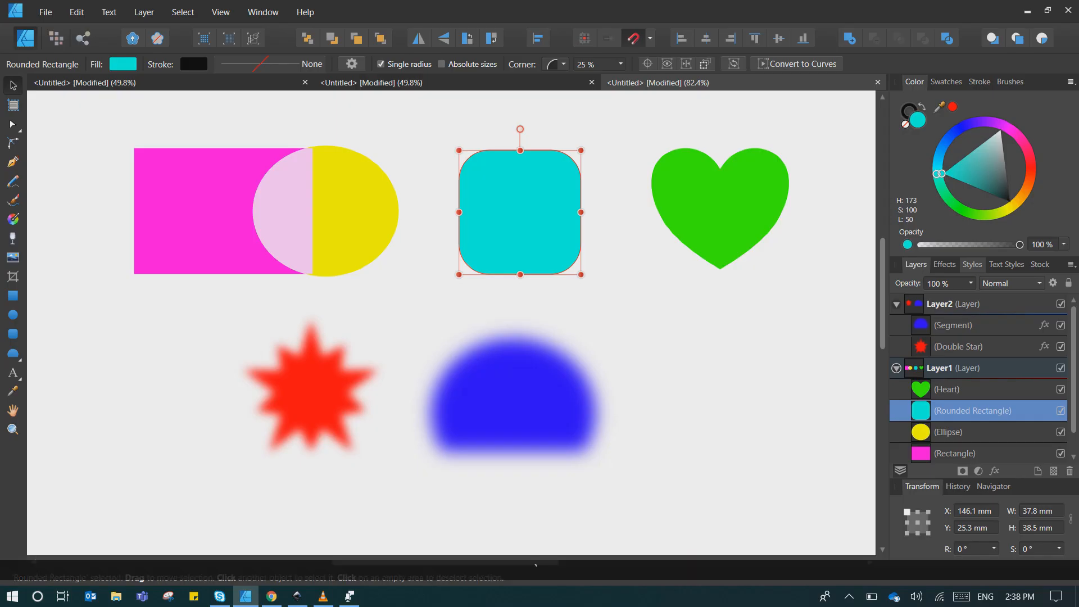
{"action": "left_click", "coordinate": [971, 264]}
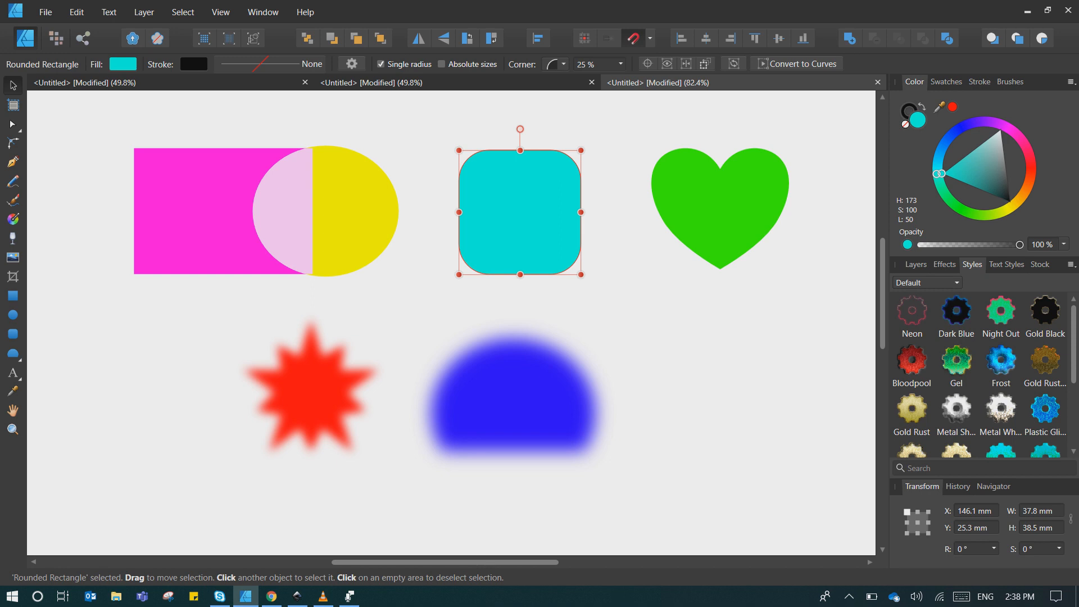
{"action": "scroll", "coordinate": [980, 374], "scroll_direction": "down", "scroll_amount": 5}
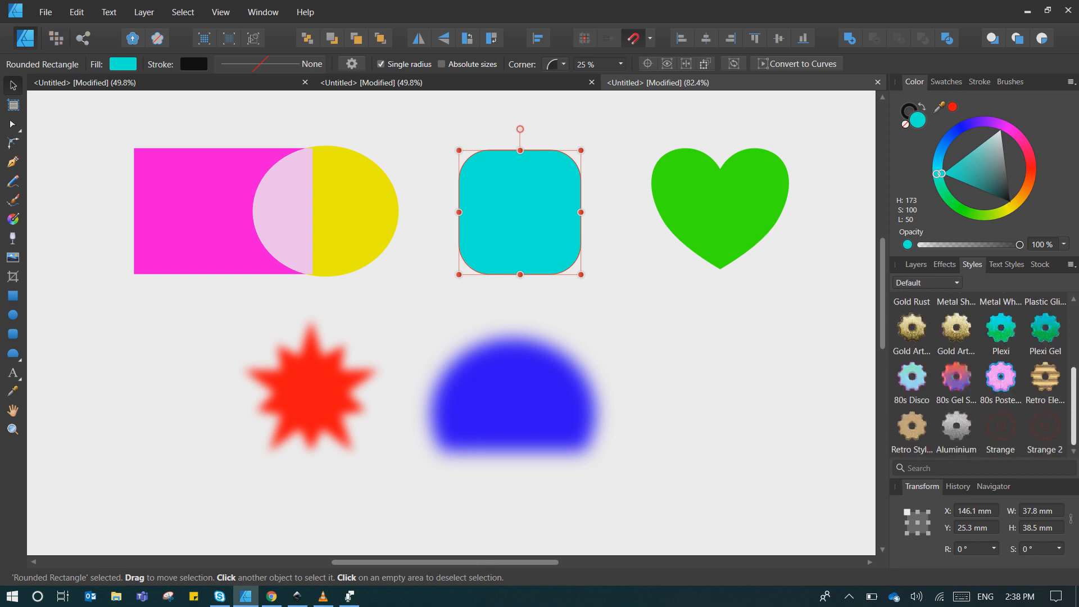
{"action": "scroll", "coordinate": [980, 374], "scroll_direction": "up", "scroll_amount": 5}
{"action": "scroll", "coordinate": [980, 374], "scroll_direction": "down", "scroll_amount": 3}
{"action": "scroll", "coordinate": [981, 374], "scroll_direction": "up", "scroll_amount": 3}
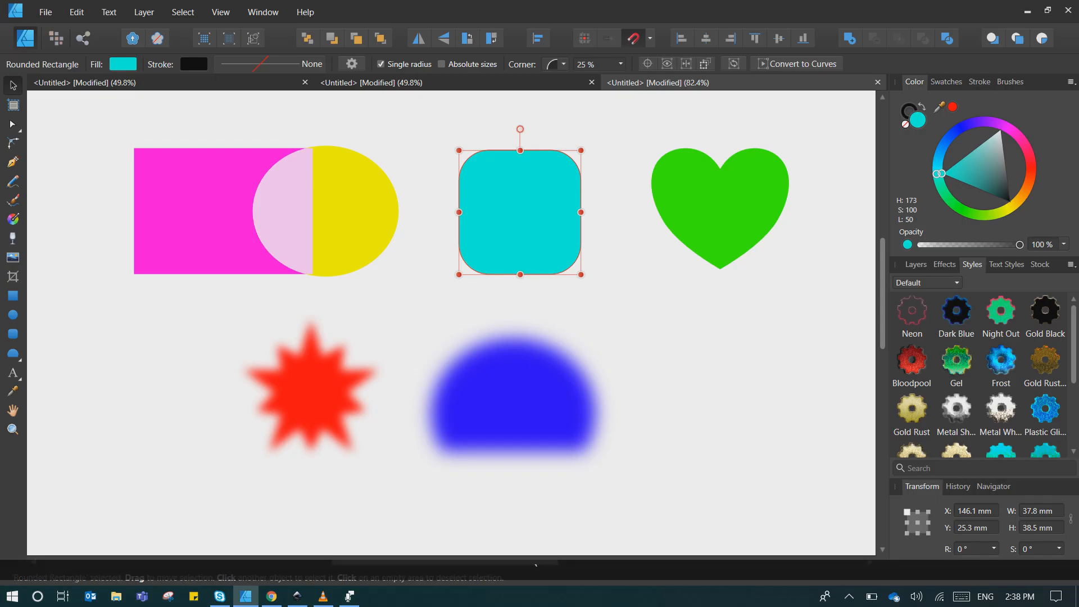
{"action": "left_click", "coordinate": [1001, 359]}
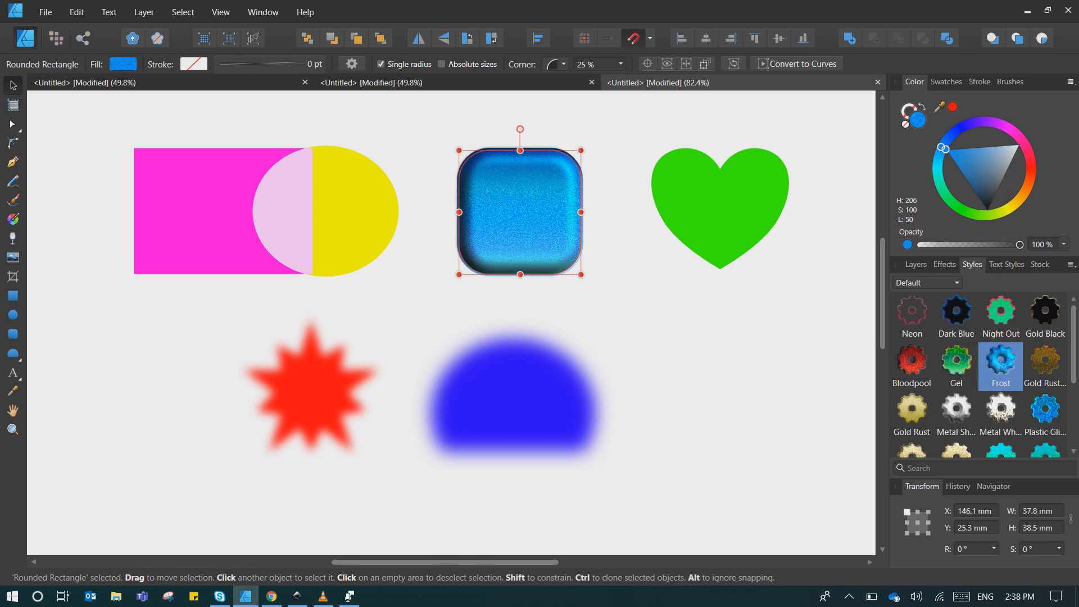
{"action": "left_click", "coordinate": [613, 232]}
{"action": "left_click", "coordinate": [506, 223]}
{"action": "left_click", "coordinate": [601, 231]}
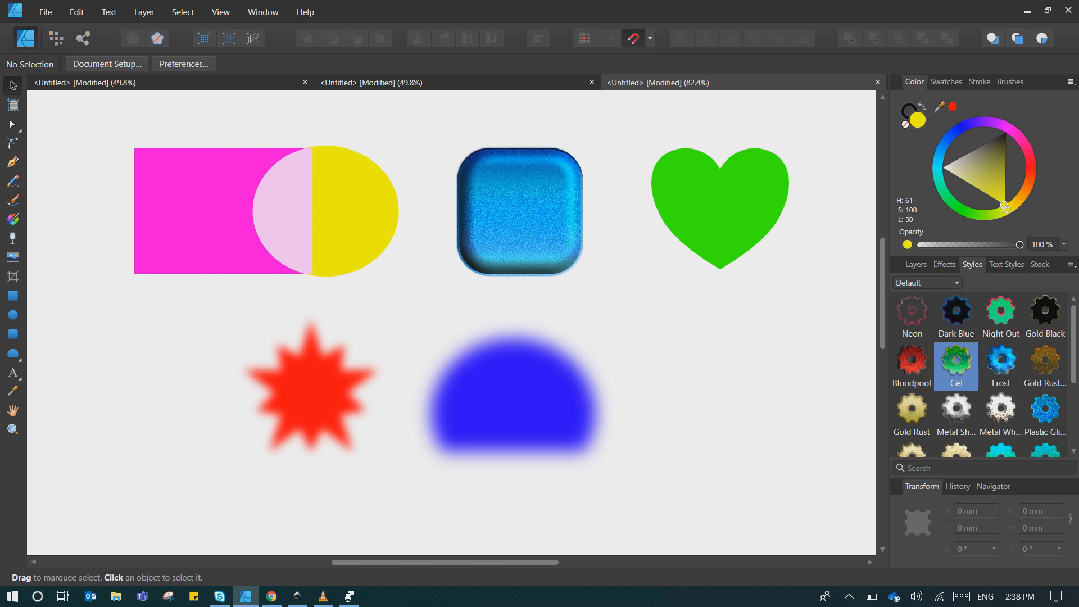
Step: Apply the Gel style to the green heart and move it to about X 198.4 mm, Y 23.4 mm
{"action": "left_click", "coordinate": [719, 207]}
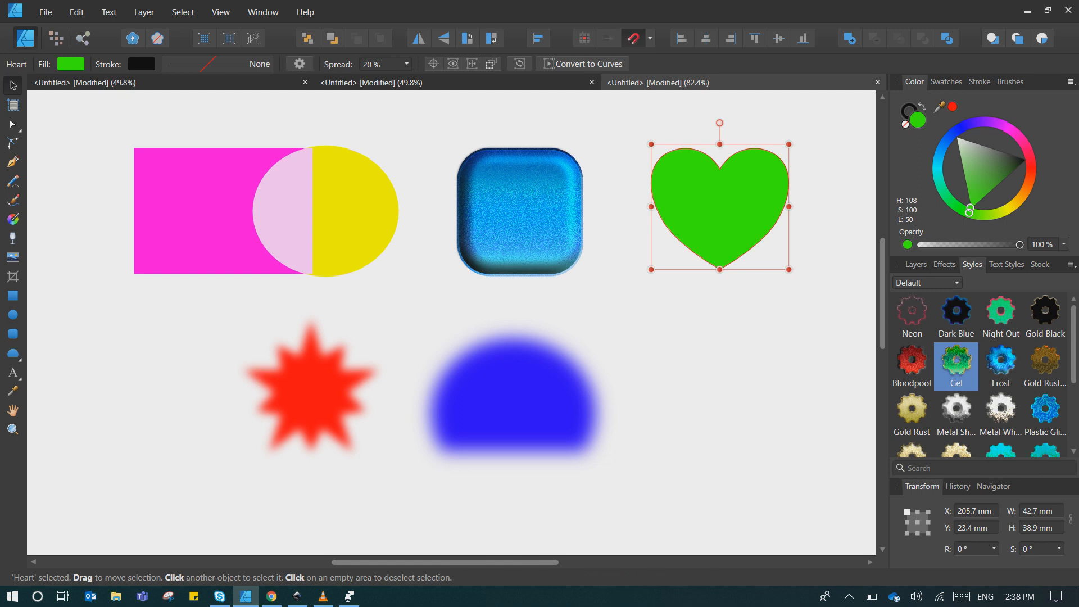
{"action": "left_click", "coordinate": [955, 362]}
{"action": "left_click_drag", "start_coordinate": [720, 207], "coordinate": [696, 206]}
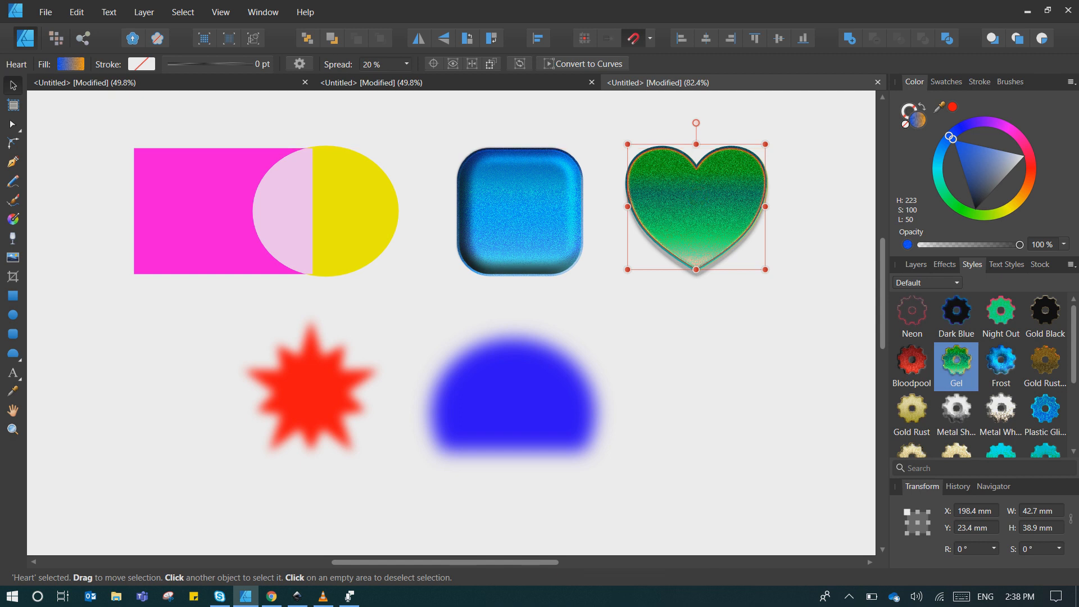
Step: Move the magenta rectangle clear of the yellow ellipse, and apply the Bloodpool style to the ellipse at about X 85.1 mm, Y 24.2 mm
{"action": "left_click_drag", "start_coordinate": [210, 186], "coordinate": [137, 186]}
{"action": "left_click_drag", "start_coordinate": [326, 210], "coordinate": [335, 212]}
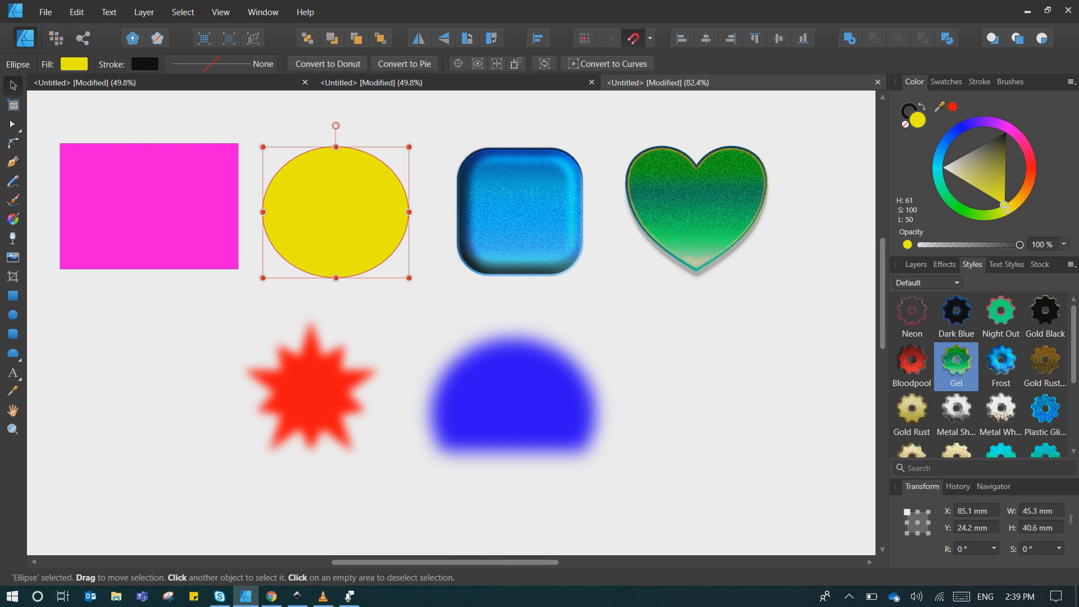
{"action": "left_click", "coordinate": [911, 362]}
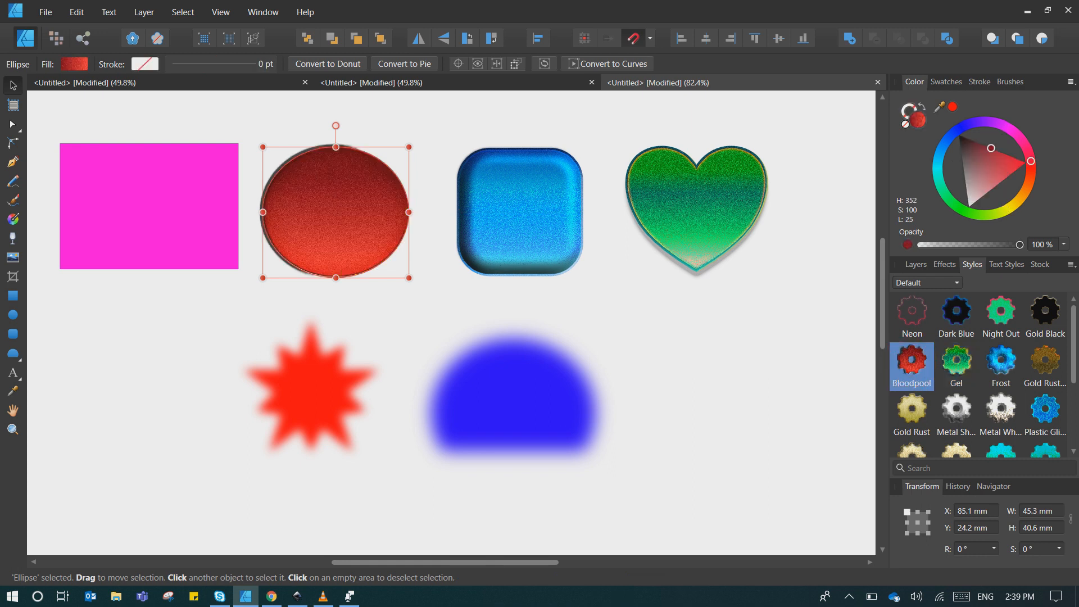
Step: Set the magenta rectangle's stroke width to about 9.6 pt
{"action": "left_click", "coordinate": [705, 343]}
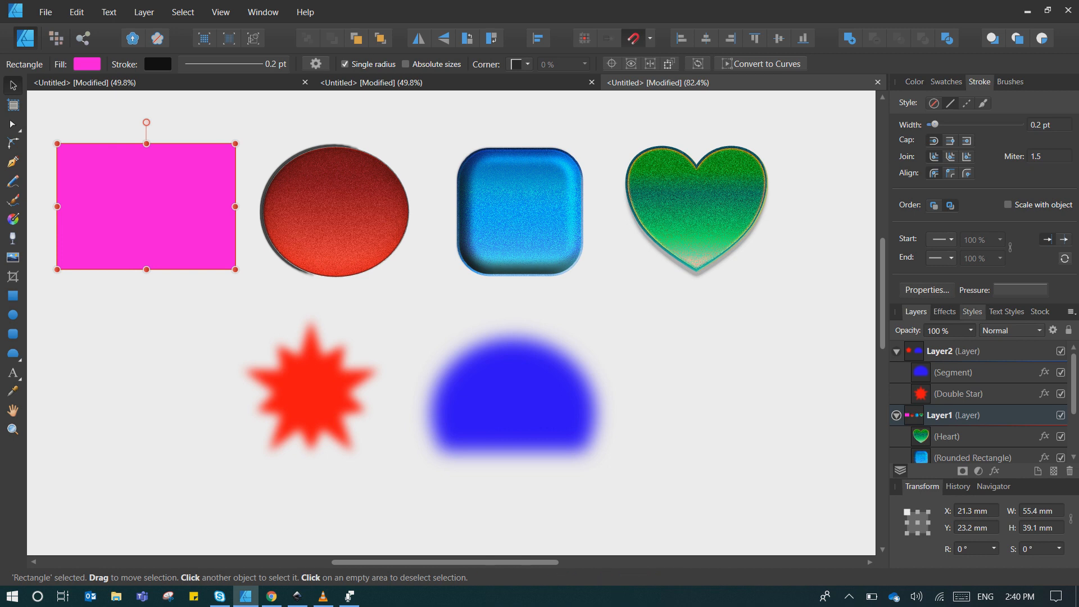
{"action": "left_click", "coordinate": [972, 312]}
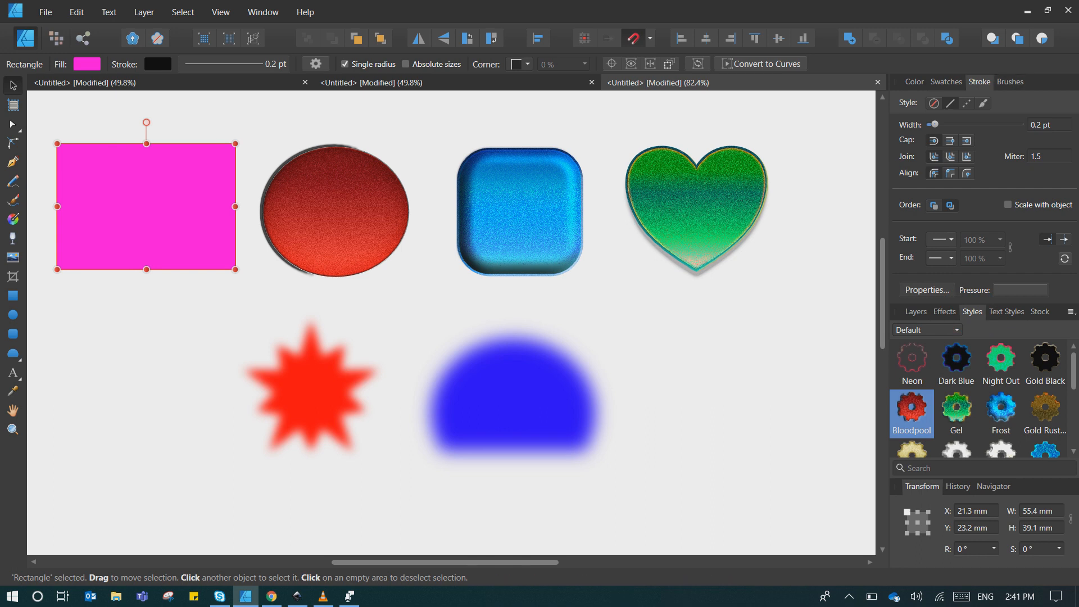
{"action": "left_click_drag", "start_coordinate": [934, 124], "coordinate": [967, 124]}
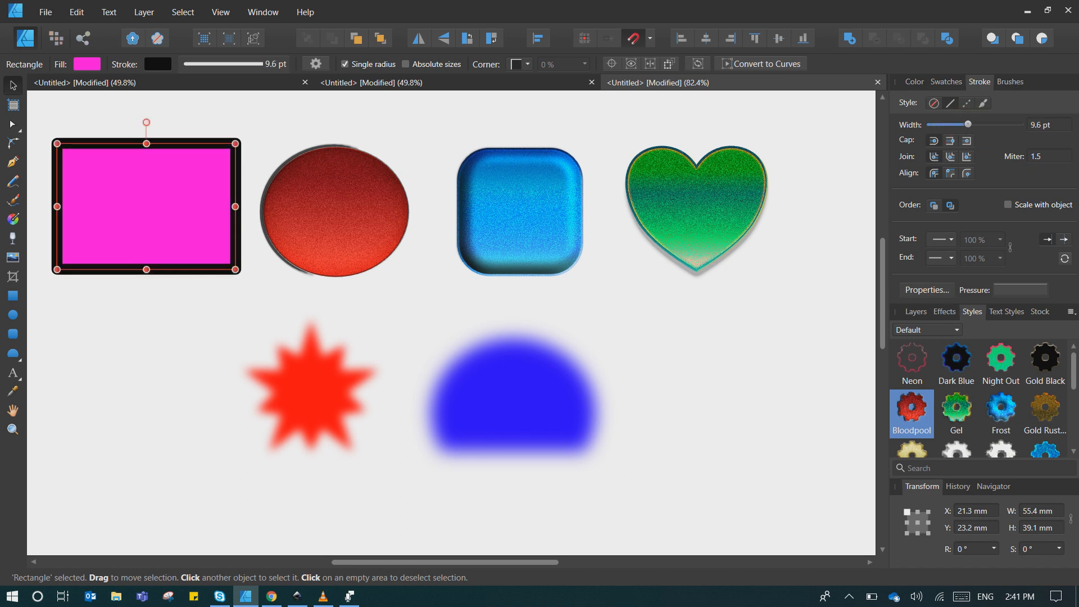
Step: Give the magenta rectangle an outer shadow with radius 7.9 px, offset 31.1 px and intensity 74 %, and shift it to about X 20.4 mm
{"action": "left_click", "coordinate": [915, 311]}
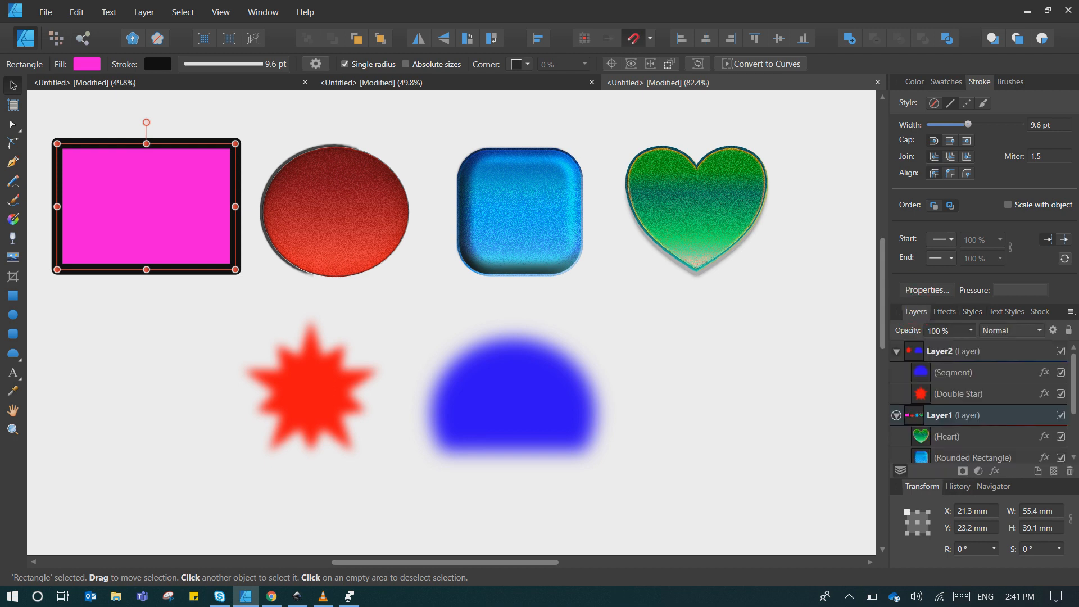
{"action": "left_click", "coordinate": [994, 471]}
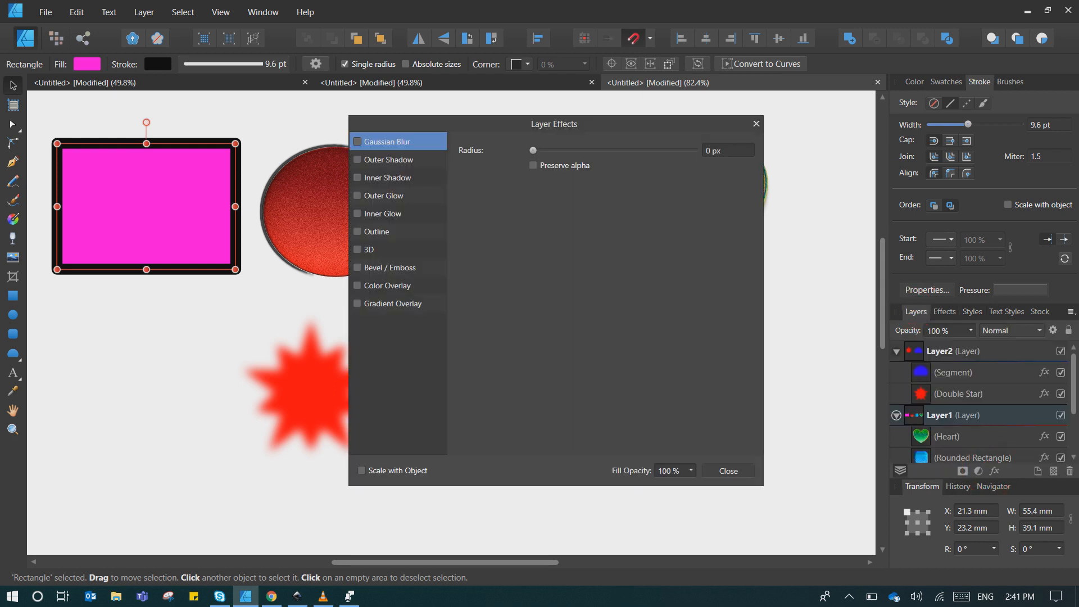
{"action": "left_click", "coordinate": [357, 159]}
{"action": "left_click", "coordinate": [413, 159]}
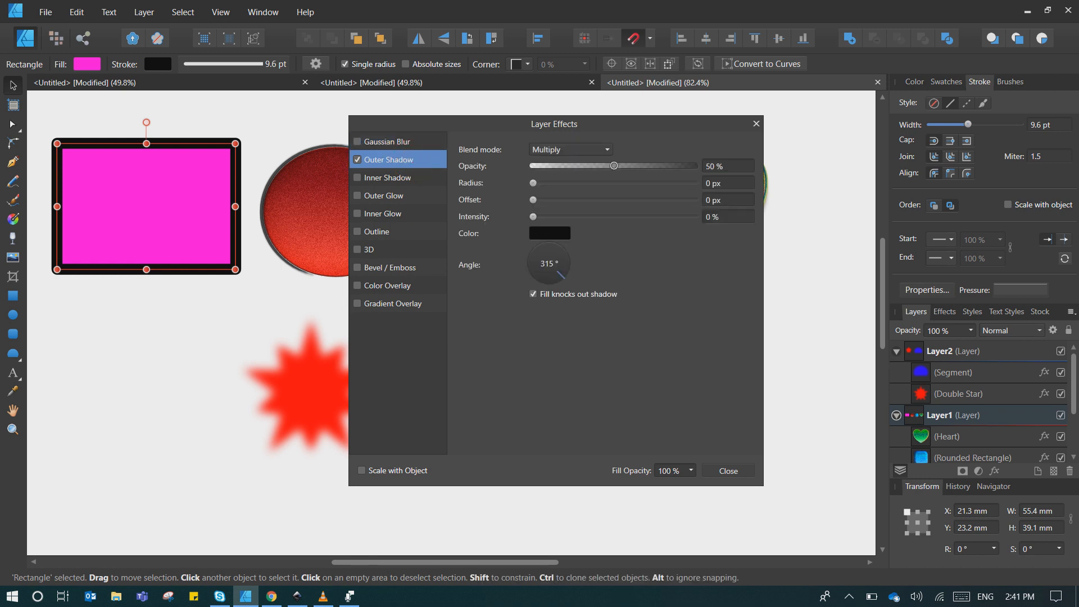
{"action": "left_click_drag", "start_coordinate": [533, 182], "coordinate": [641, 200]}
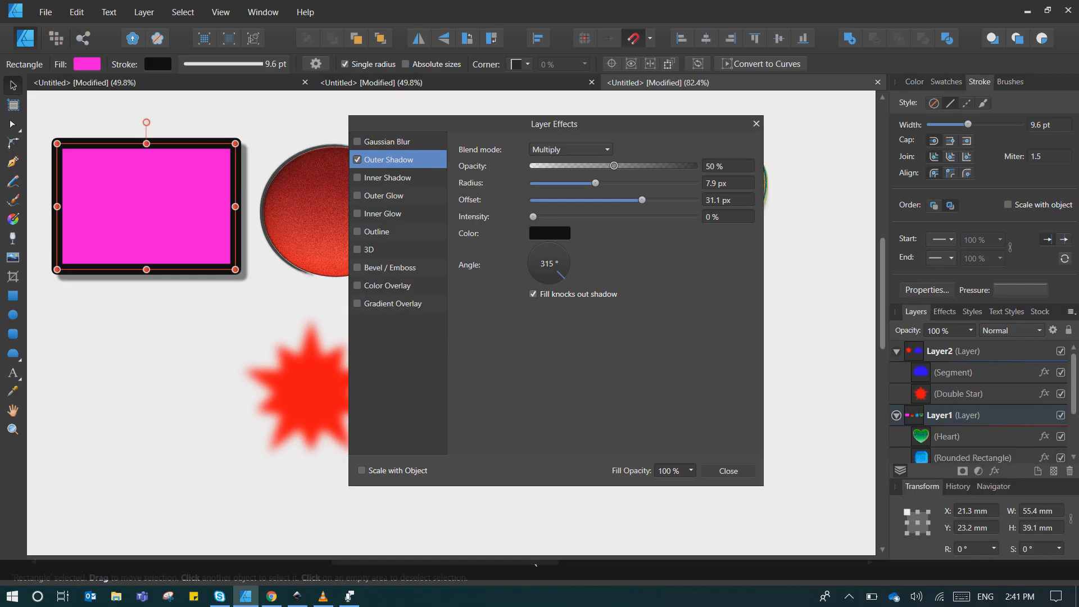
{"action": "left_click_drag", "start_coordinate": [533, 216], "coordinate": [652, 216]}
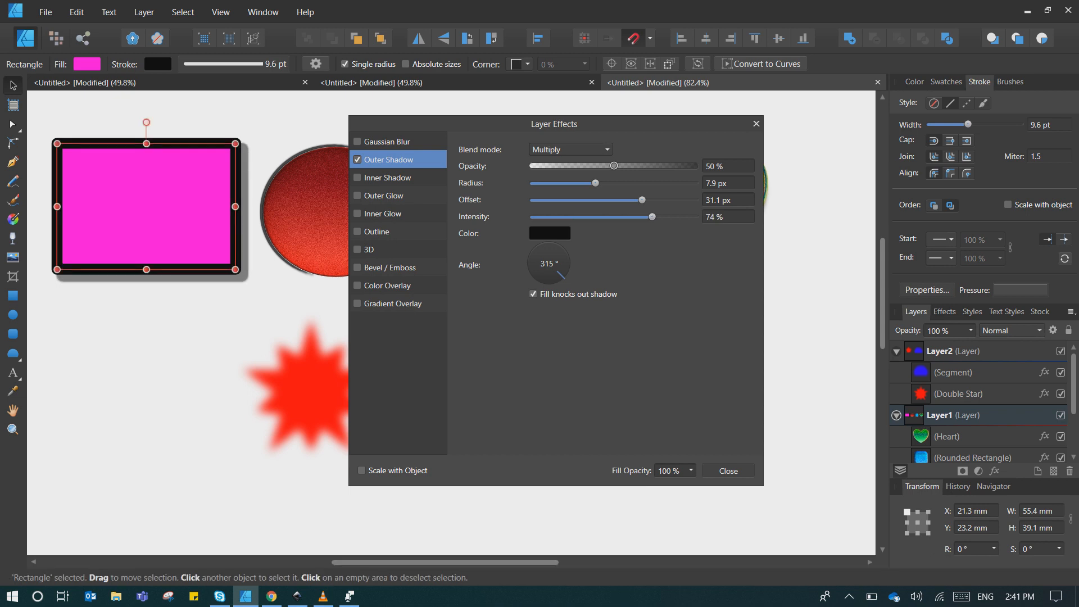
{"action": "left_click", "coordinate": [728, 470]}
{"action": "mouse_move", "coordinate": [146, 206]}
{"action": "left_mouse_down"}
{"action": "mouse_move", "coordinate": [154, 278]}
{"action": "mouse_move", "coordinate": [143, 206]}
{"action": "left_mouse_up"}
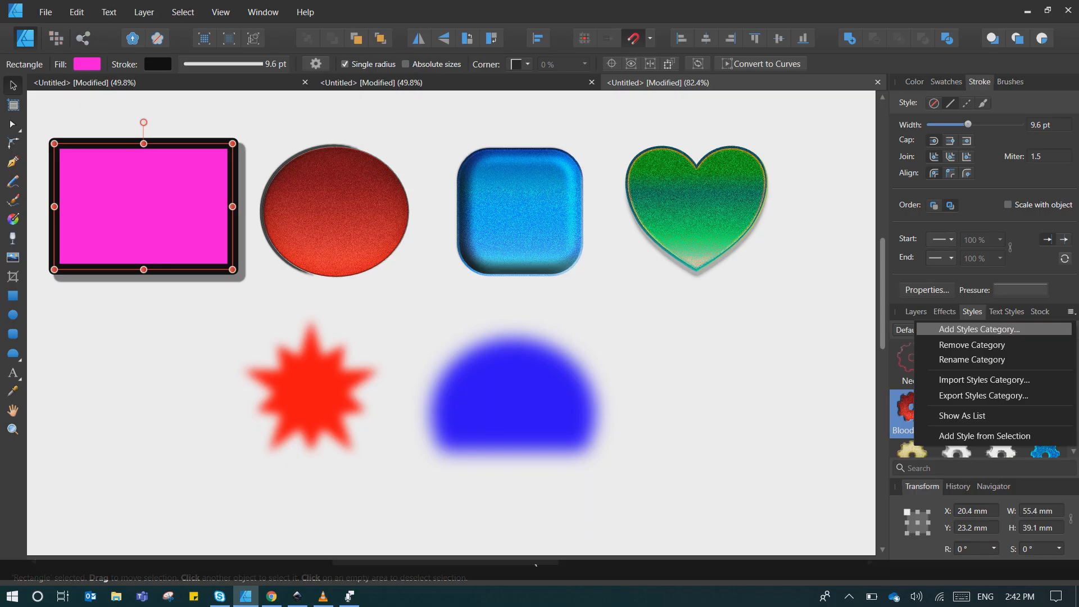
Step: Add a new styles category and rename it "my style"
{"action": "left_click", "coordinate": [966, 329]}
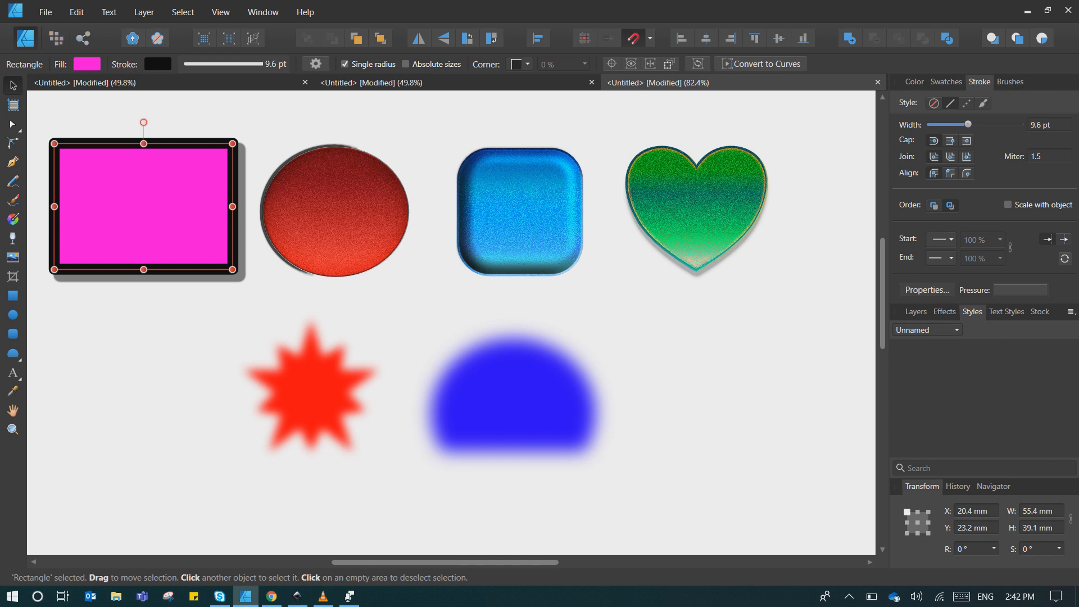
{"action": "left_click", "coordinate": [926, 329]}
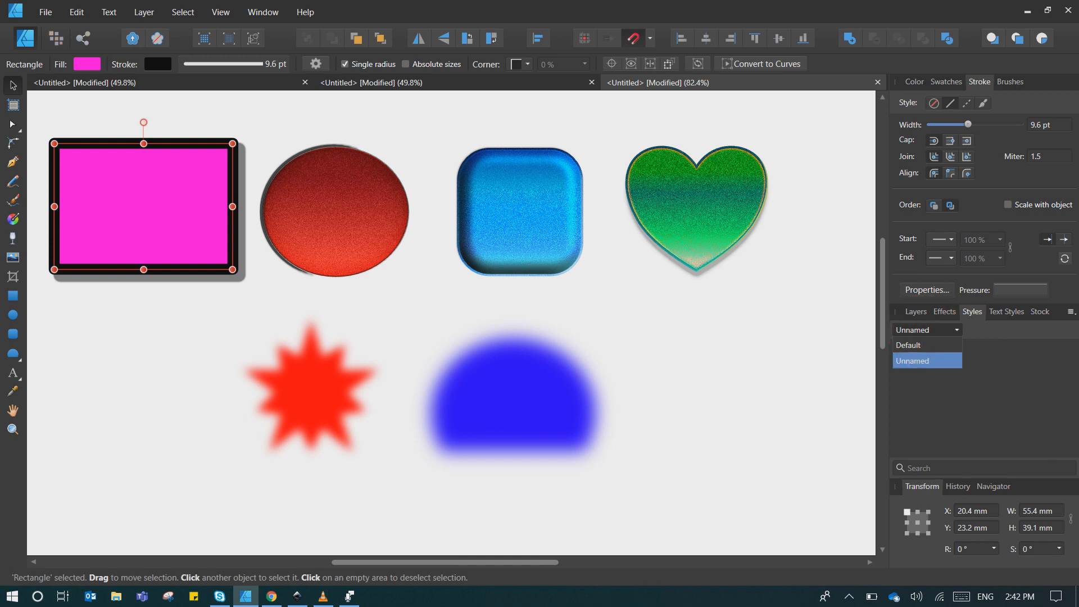
{"action": "left_click", "coordinate": [908, 358]}
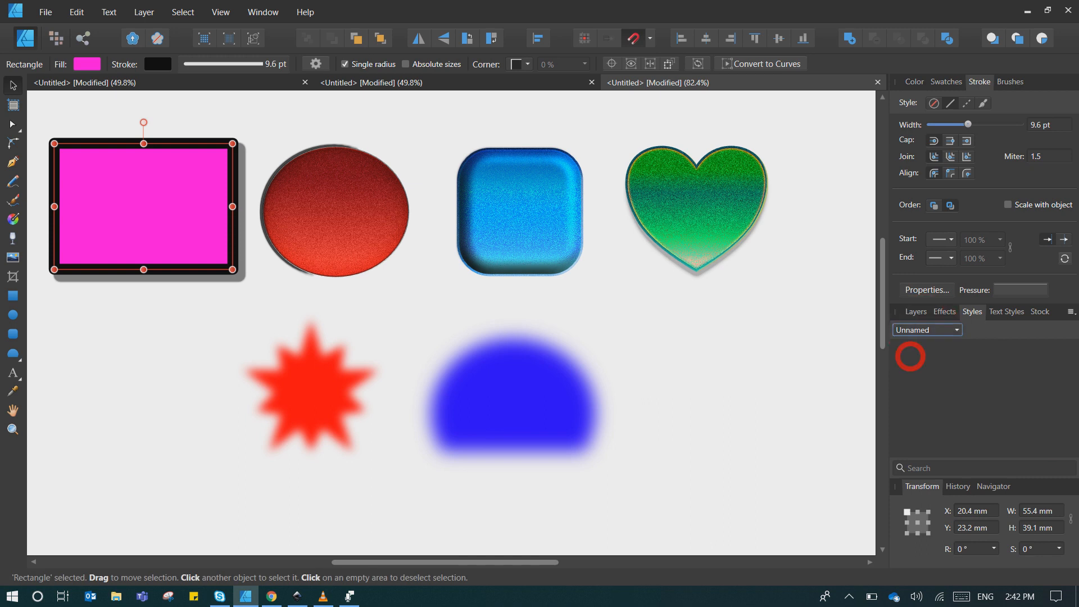
{"action": "right_click", "coordinate": [916, 336]}
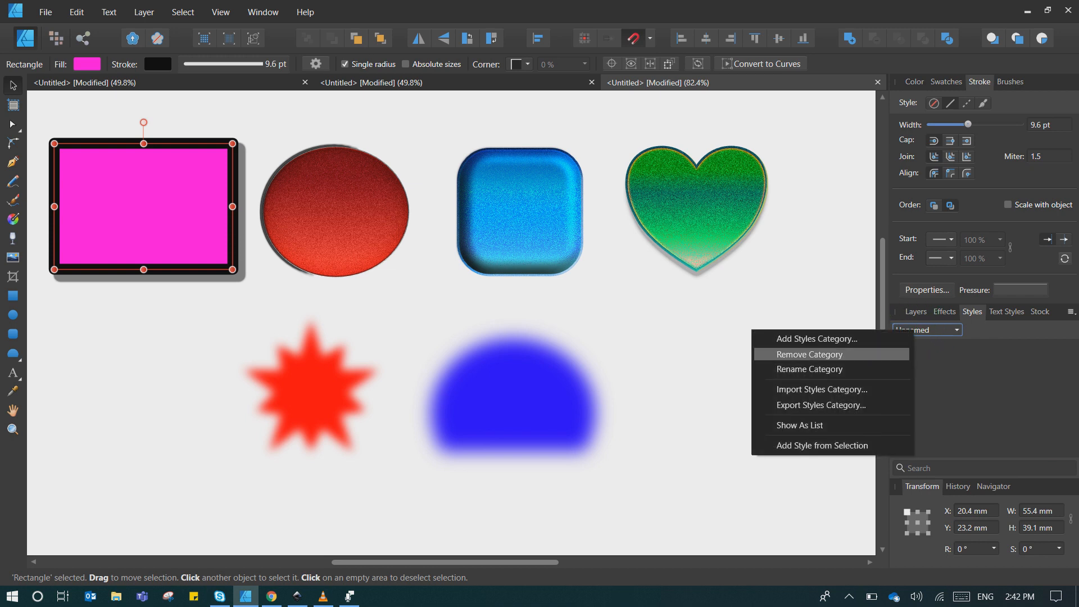
{"action": "key", "text": "Return"}
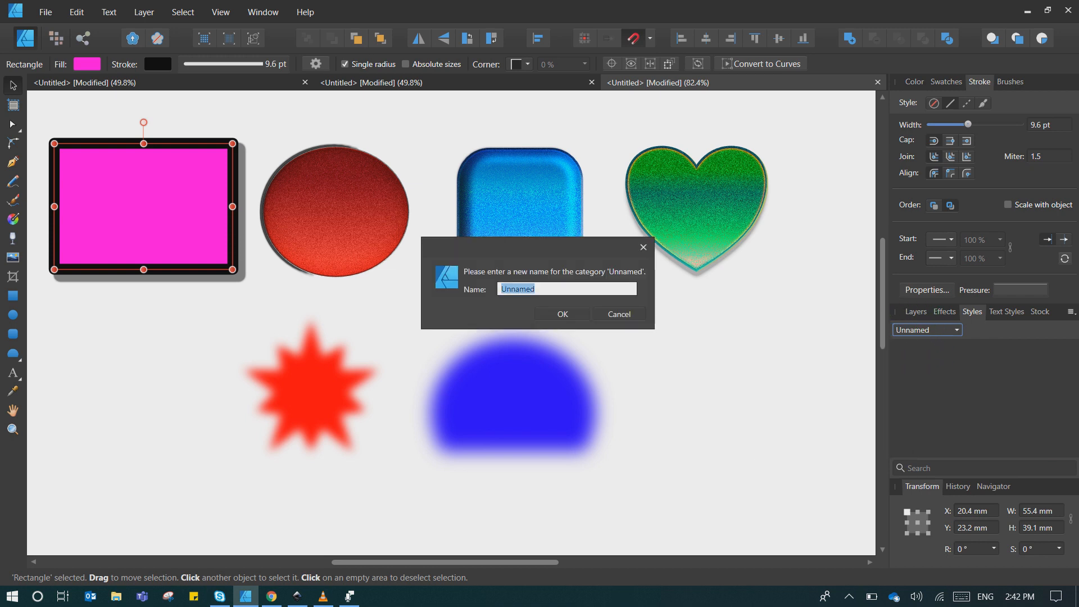
{"action": "type", "text": "my style"}
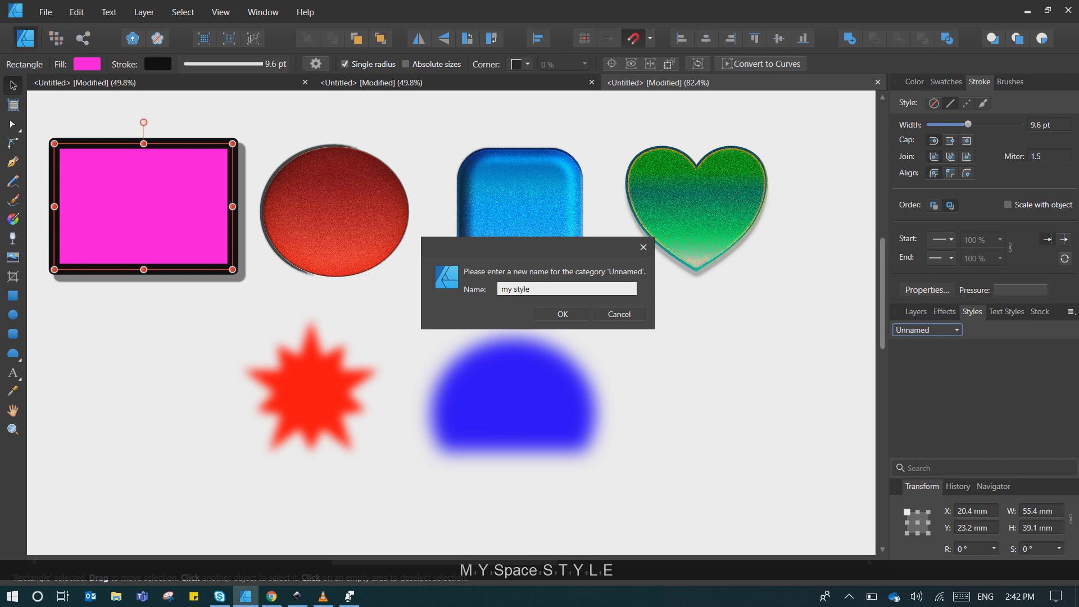
{"action": "key", "text": "Return"}
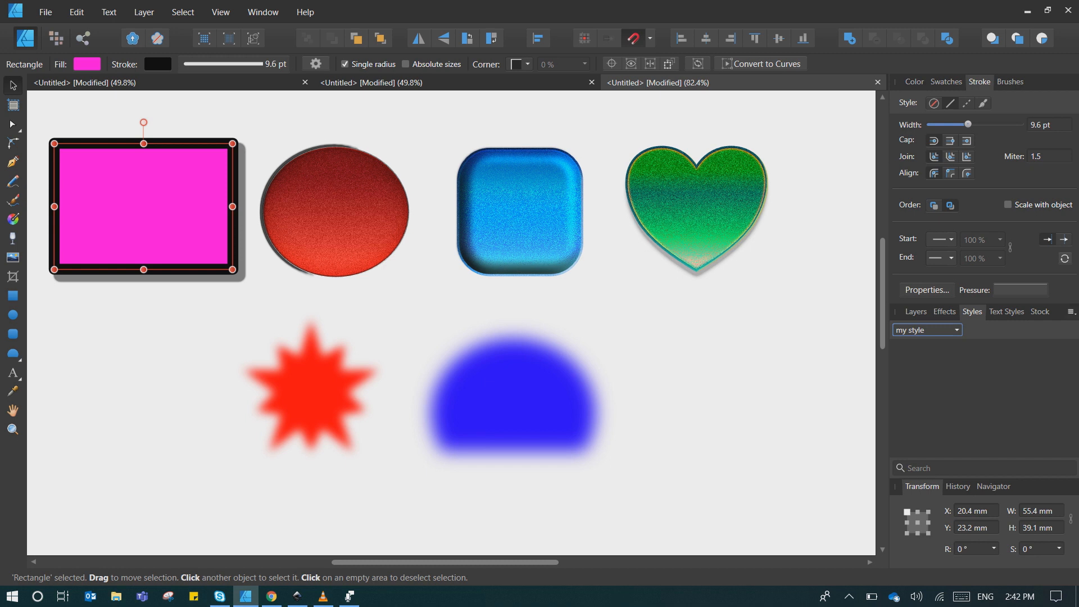
Step: Save the magenta rectangle's look as a style in the "my style" category and rename it "style rec.pink"
{"action": "left_click", "coordinate": [1070, 311]}
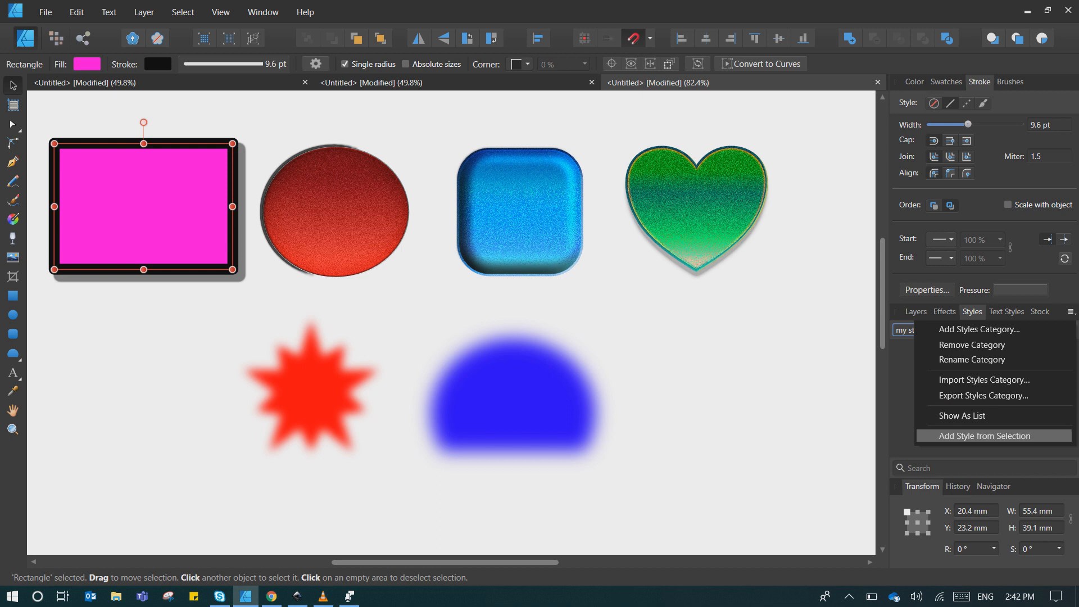
{"action": "left_click", "coordinate": [985, 436]}
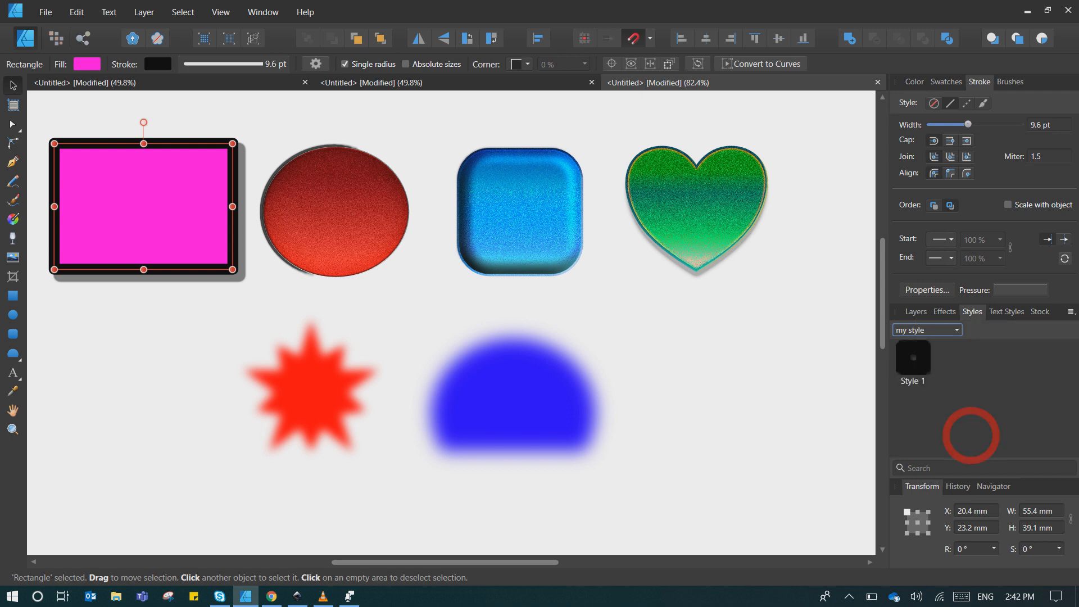
{"action": "left_click", "coordinate": [912, 363]}
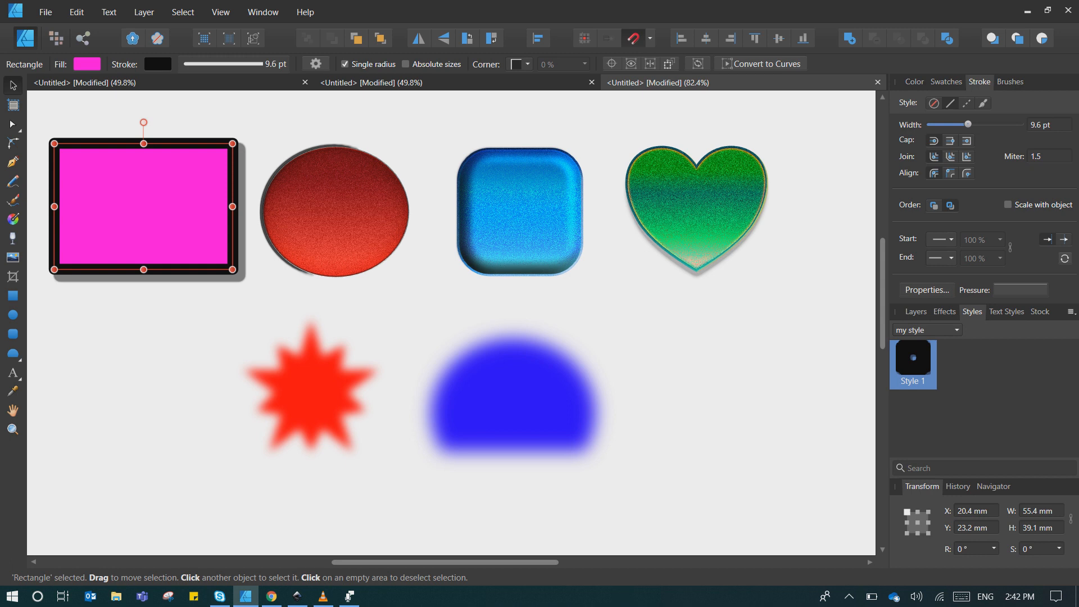
{"action": "right_click", "coordinate": [913, 363]}
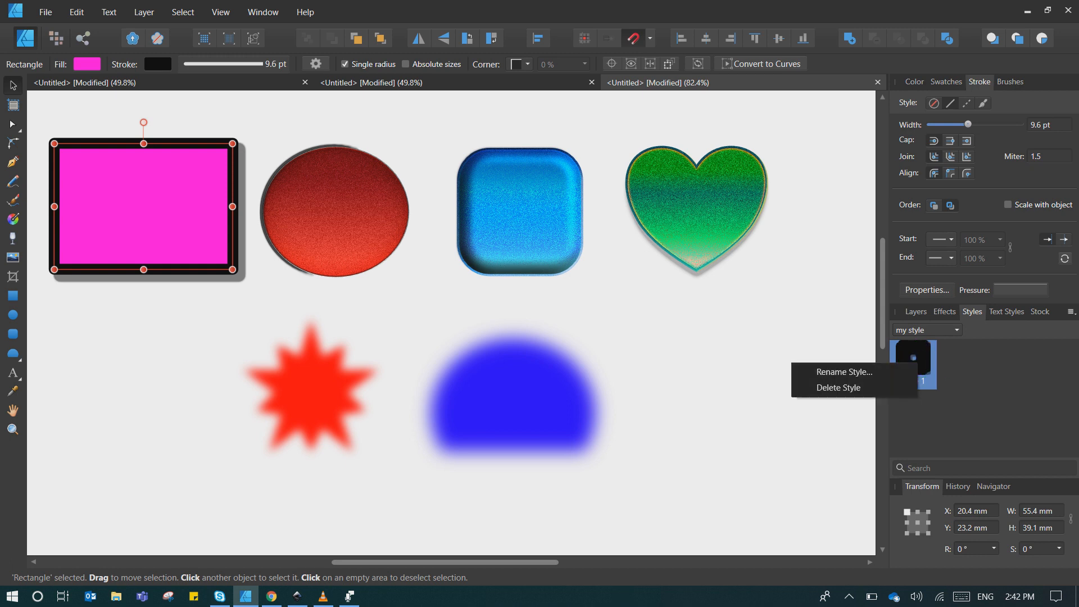
{"action": "left_click", "coordinate": [849, 372]}
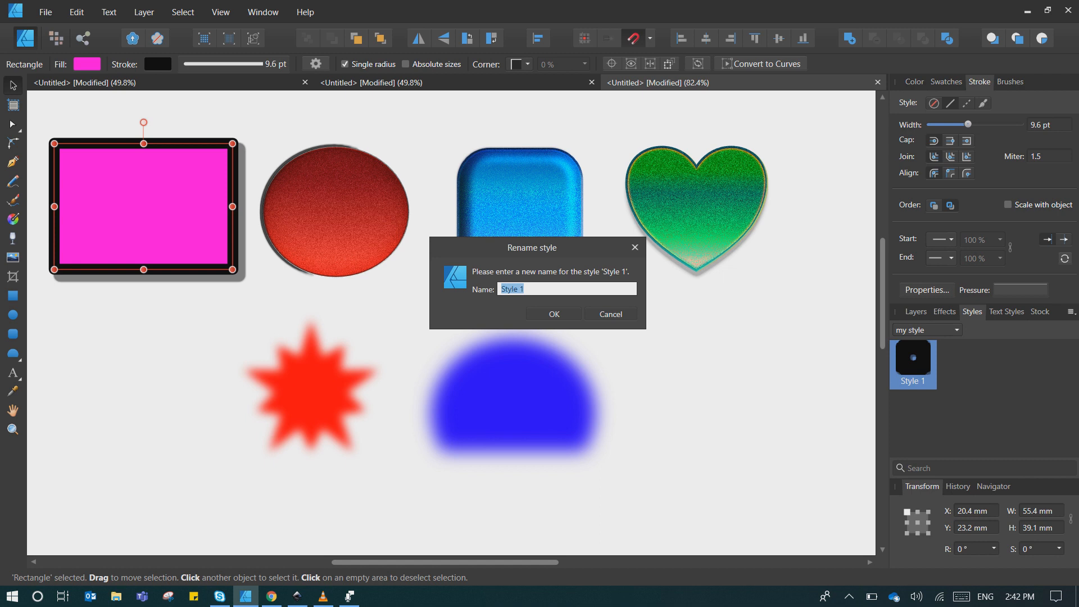
{"action": "type", "text": "style rec.pink"}
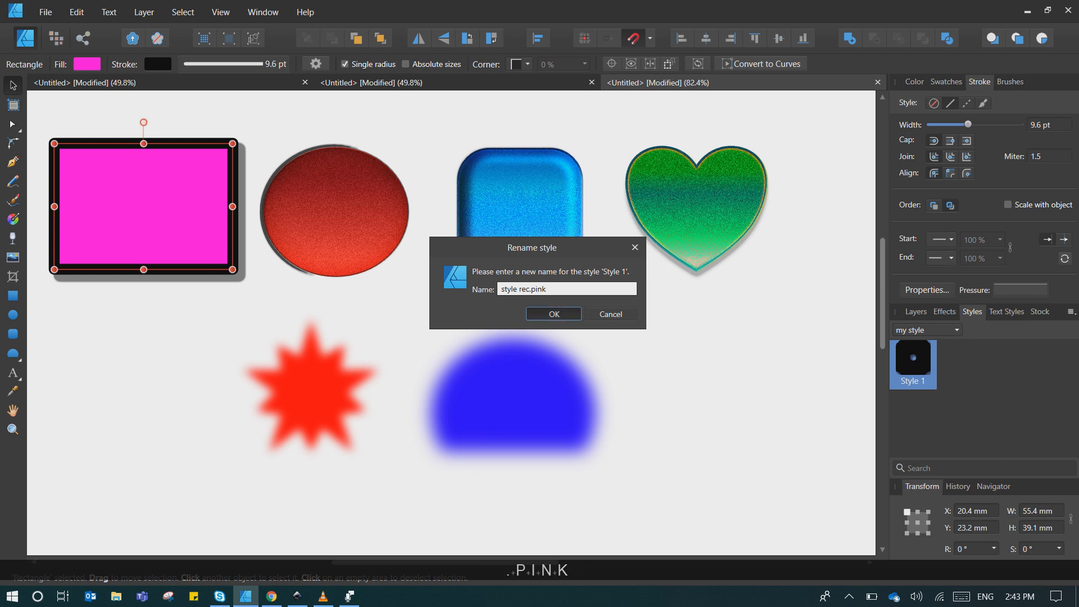
{"action": "left_click", "coordinate": [552, 312]}
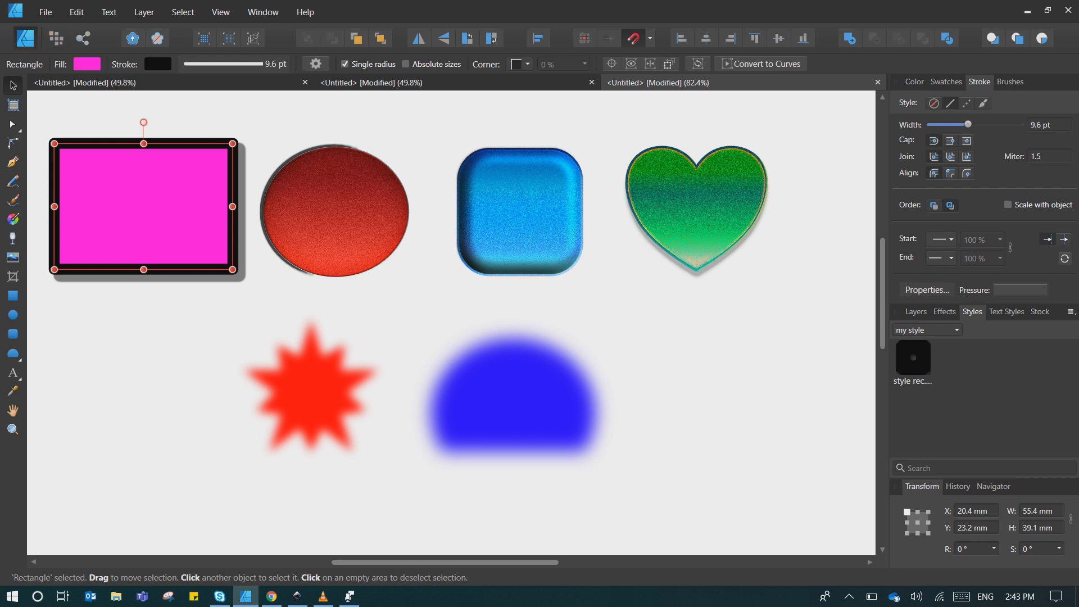
Step: Apply the saved "style rec.pink" style to the blue segment, and move the magenta rectangle down to about Y 39 mm
{"action": "left_click", "coordinate": [512, 396]}
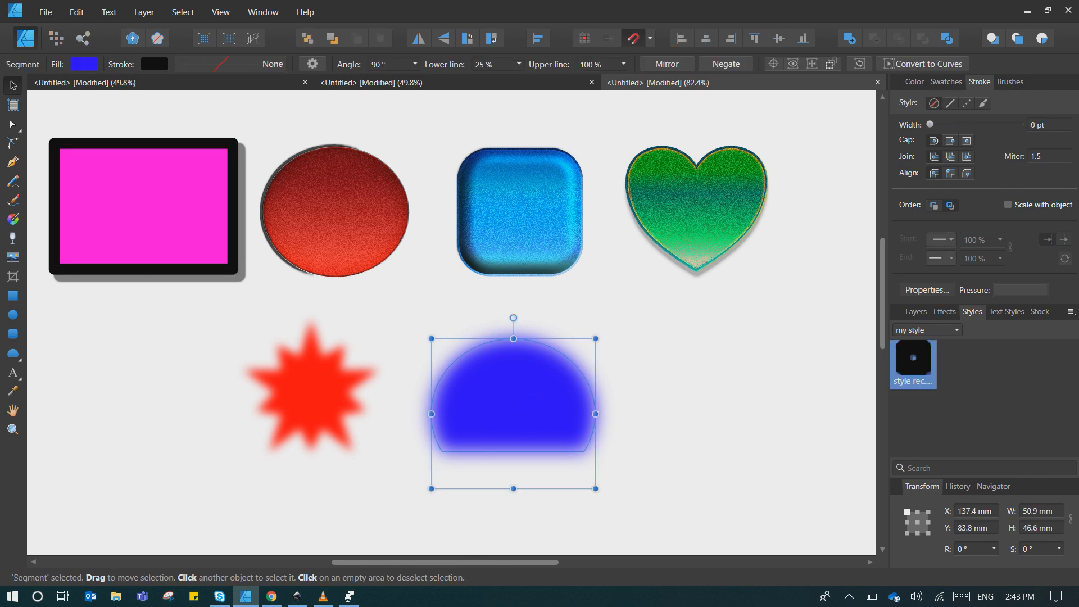
{"action": "left_click", "coordinate": [912, 359]}
{"action": "left_click", "coordinate": [730, 425]}
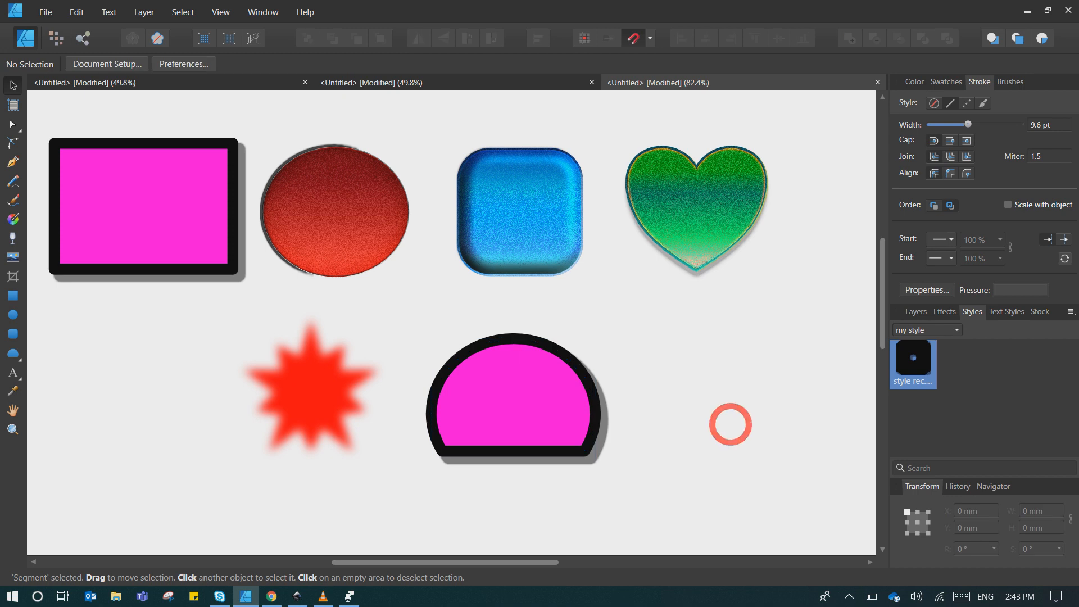
{"action": "left_click", "coordinate": [546, 390]}
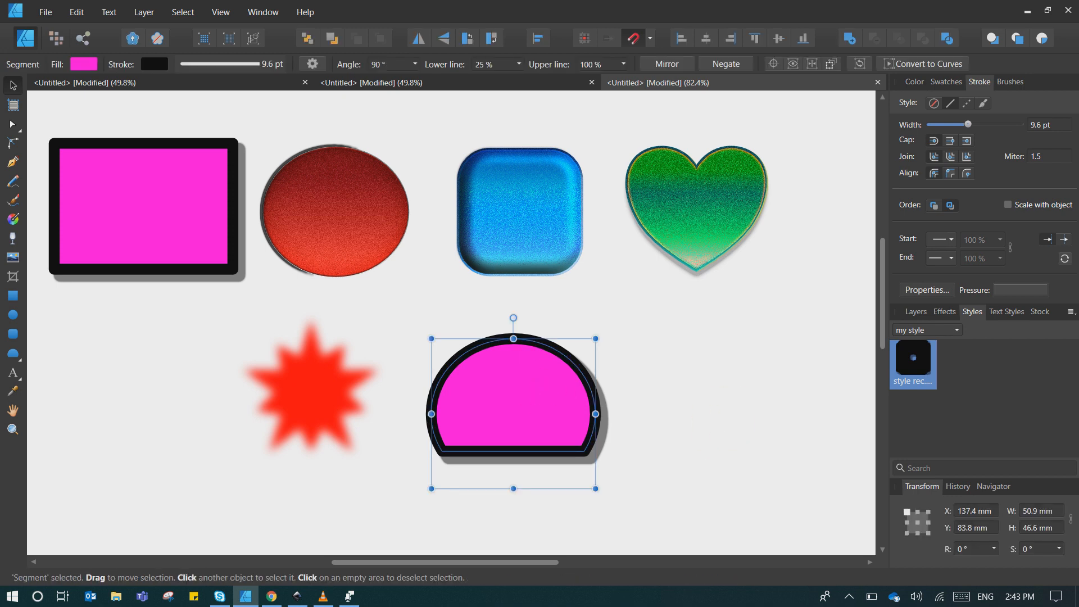
{"action": "left_click_drag", "start_coordinate": [143, 206], "coordinate": [143, 257]}
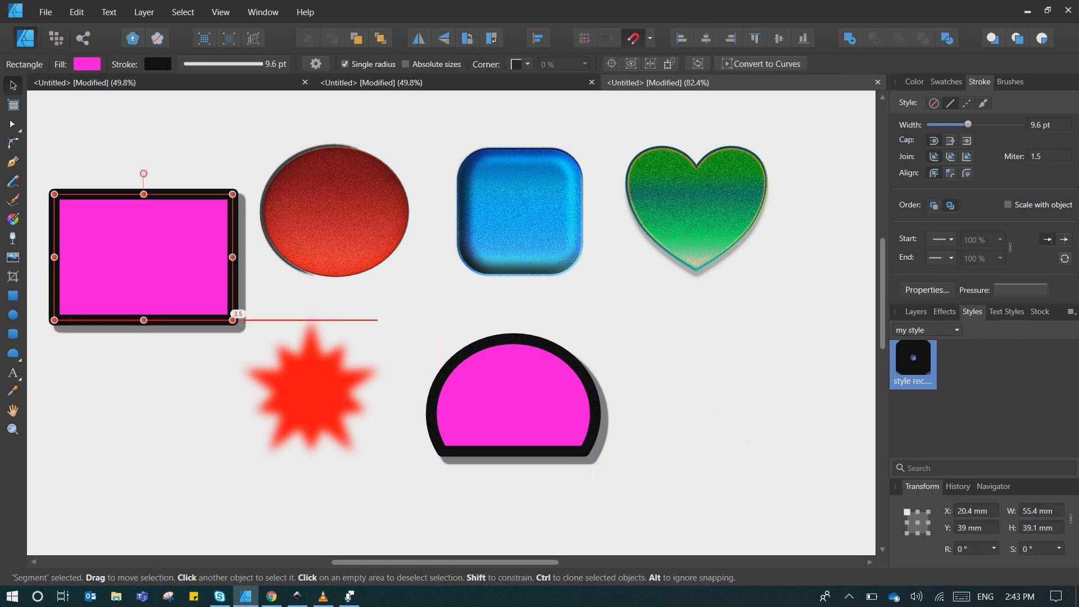
Step: Delete the "style rec.pink" style from the "my style" category and clear the object selection
{"action": "left_click", "coordinate": [830, 389]}
{"action": "right_click", "coordinate": [912, 363]}
{"action": "left_click", "coordinate": [832, 386]}
{"action": "left_click", "coordinate": [510, 313]}
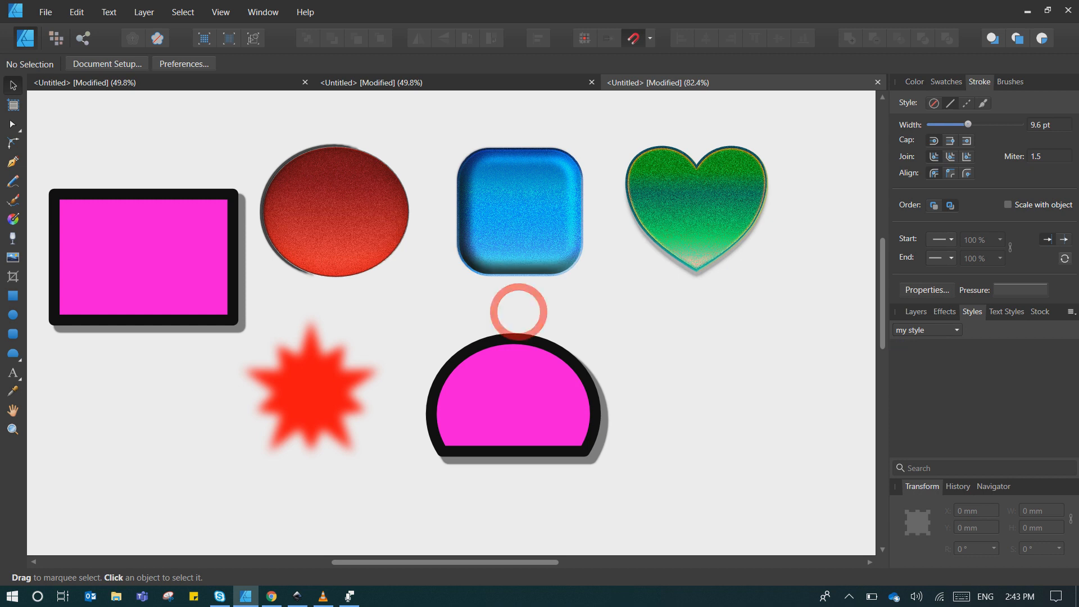
Step: Remove the "my style" styles category
{"action": "right_click", "coordinate": [922, 332]}
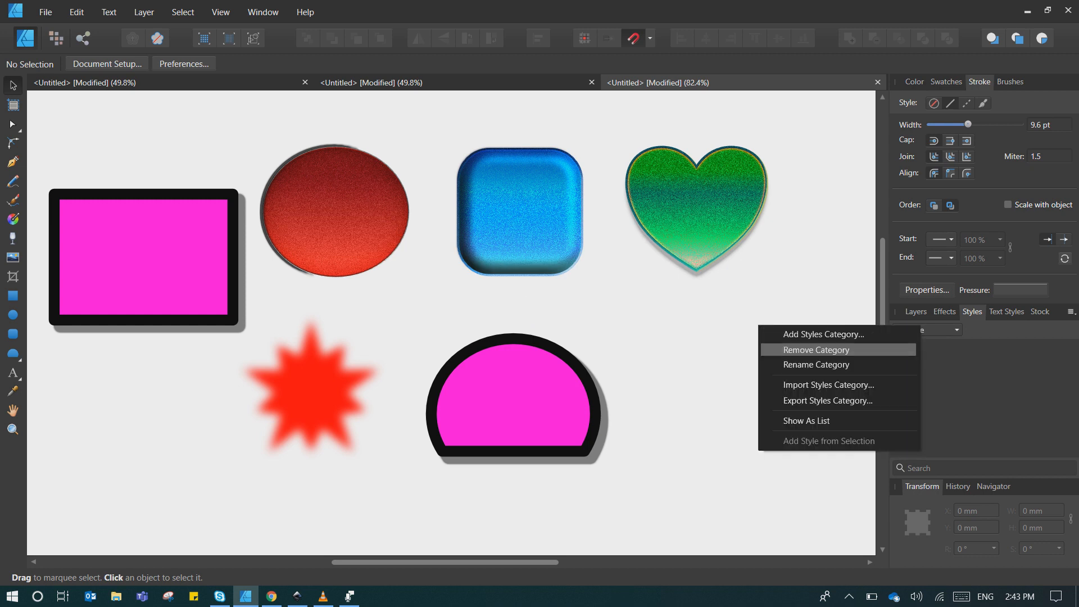
{"action": "left_click", "coordinate": [815, 351]}
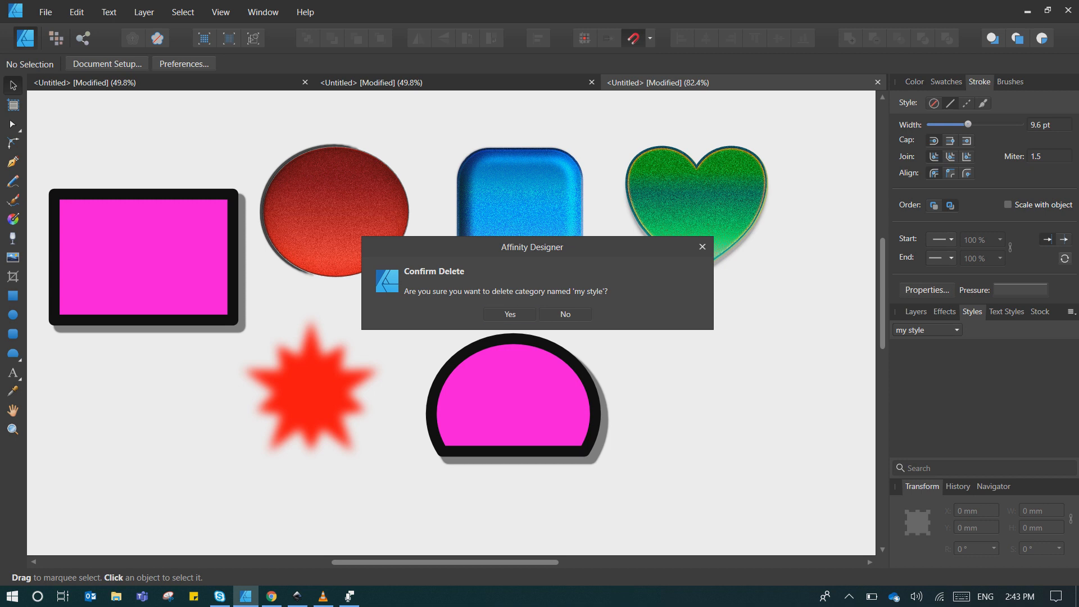
{"action": "key", "text": "Return"}
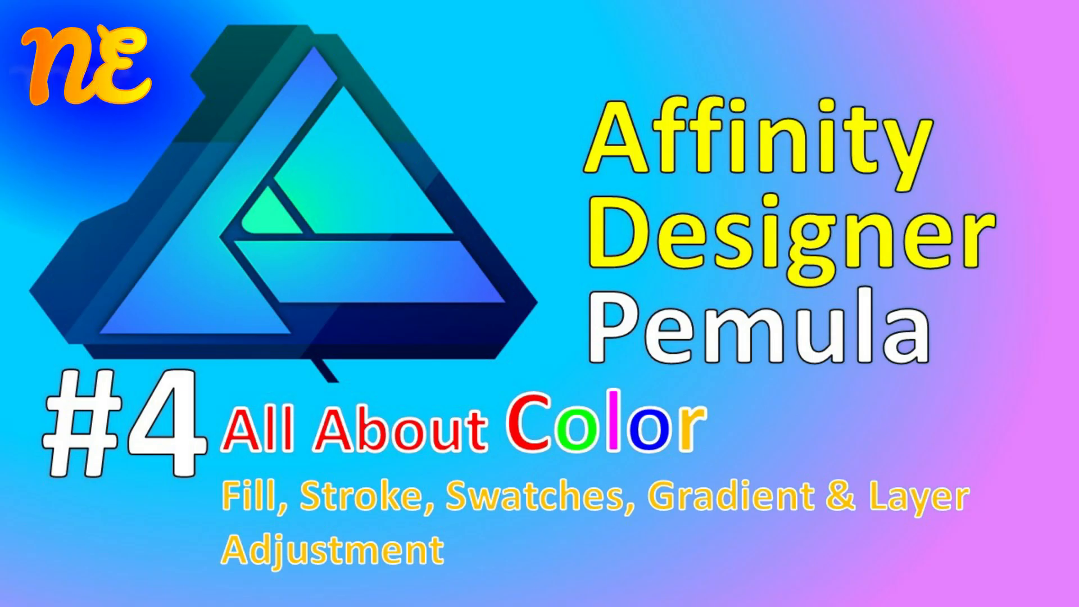